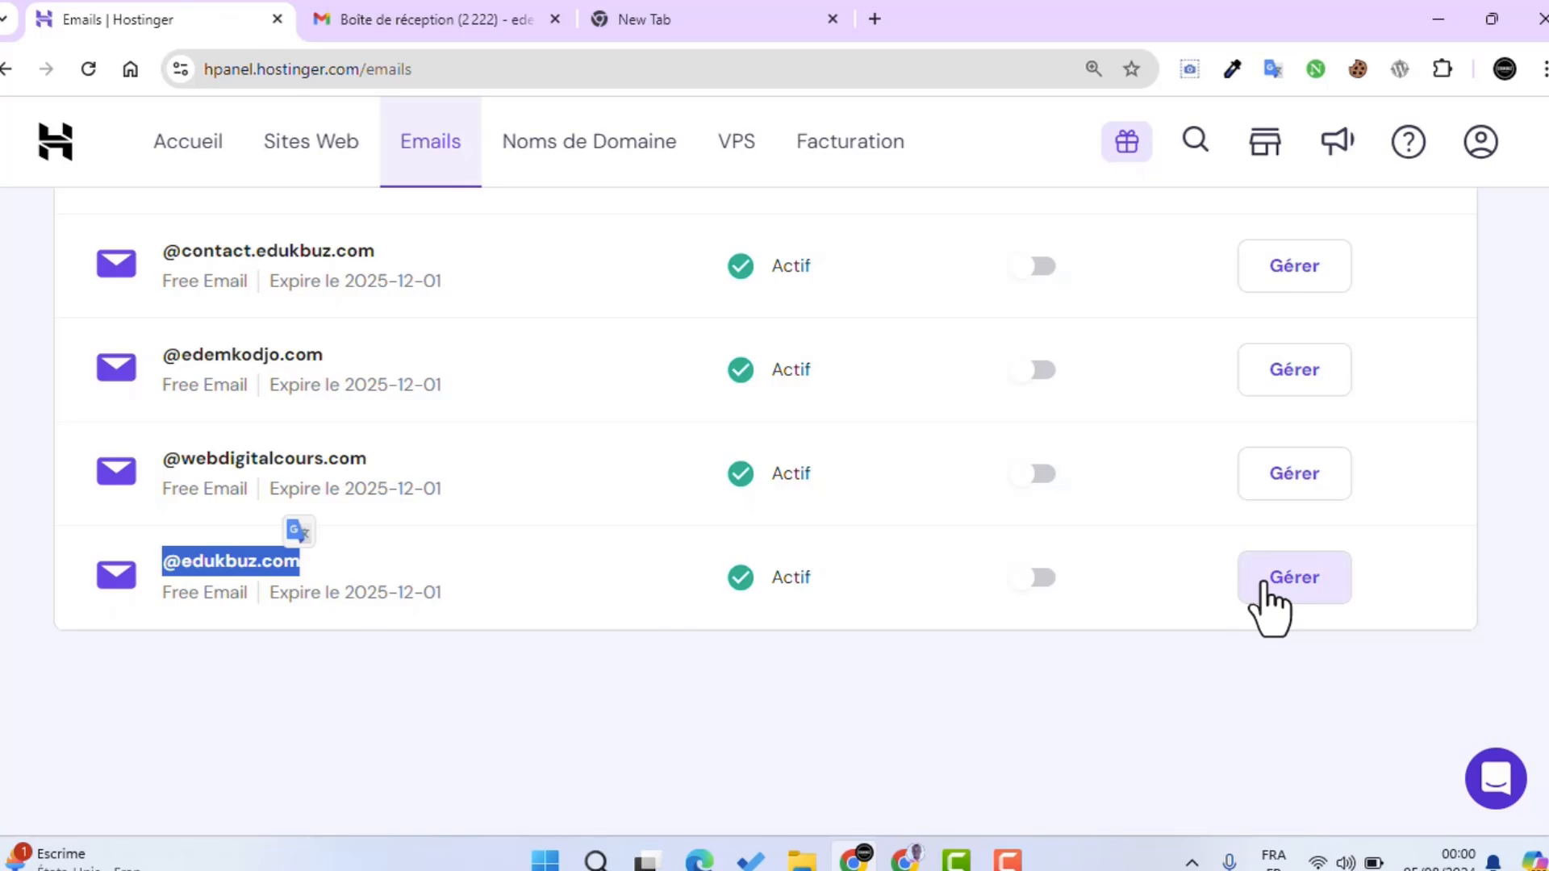
left_click(1263, 584)
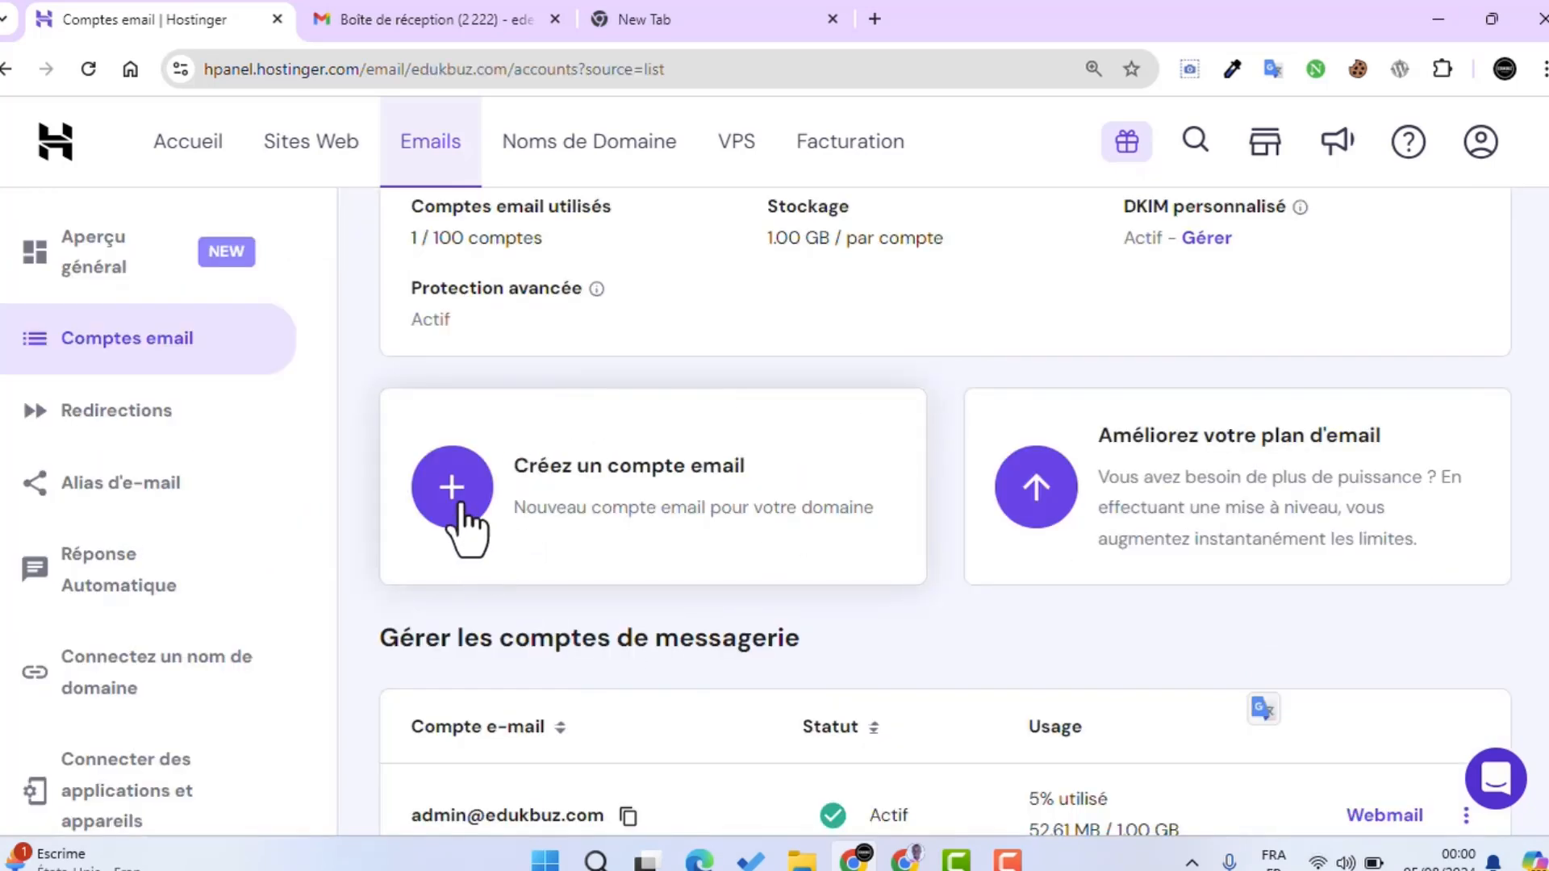
left_click(713, 494)
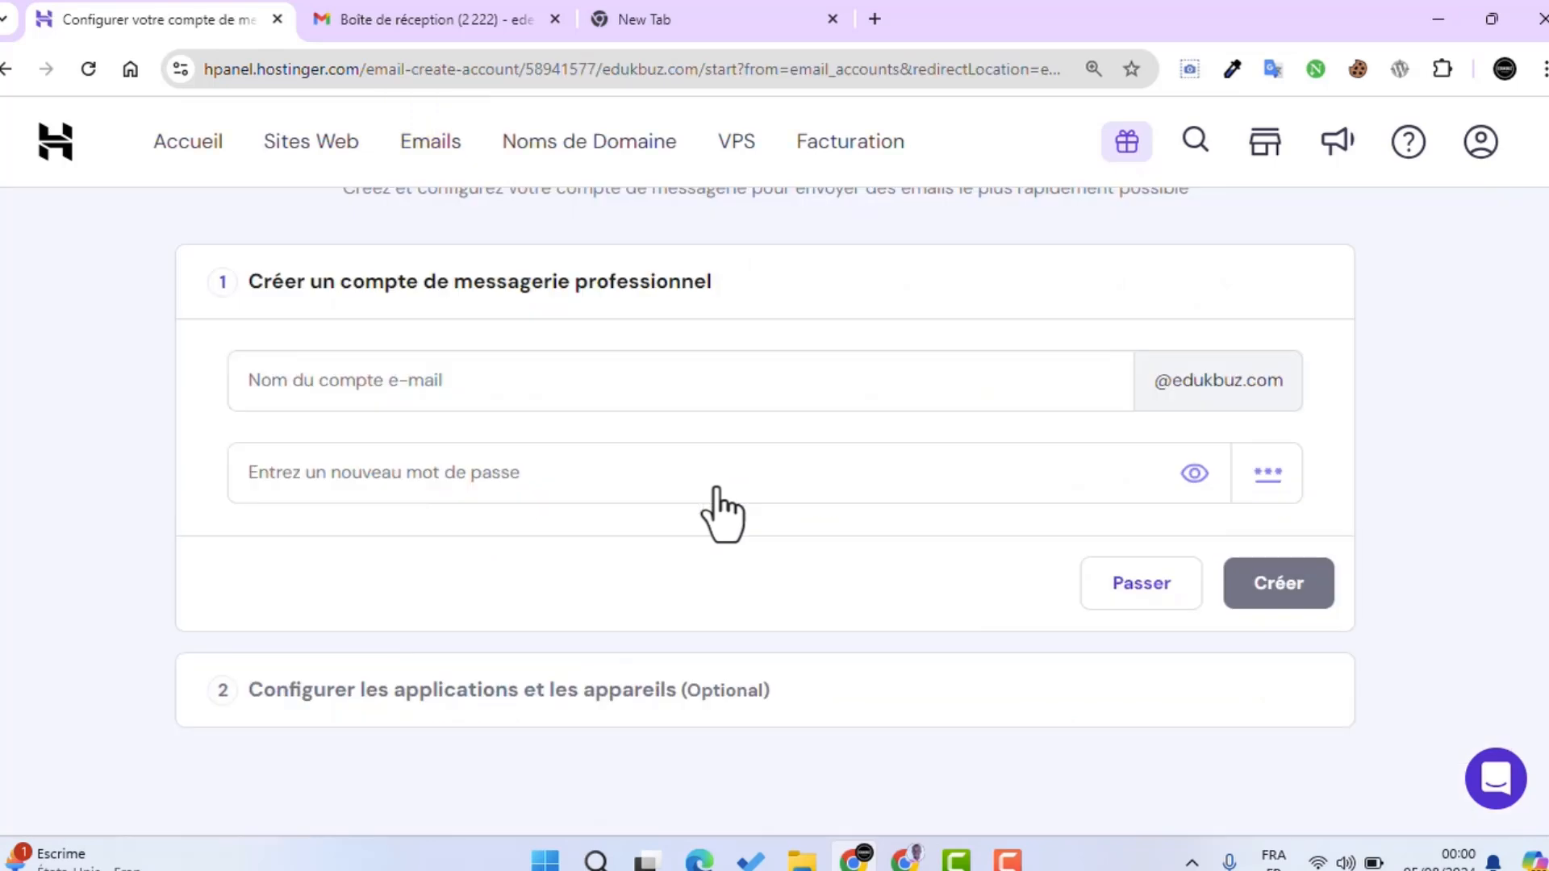
left_click(409, 385)
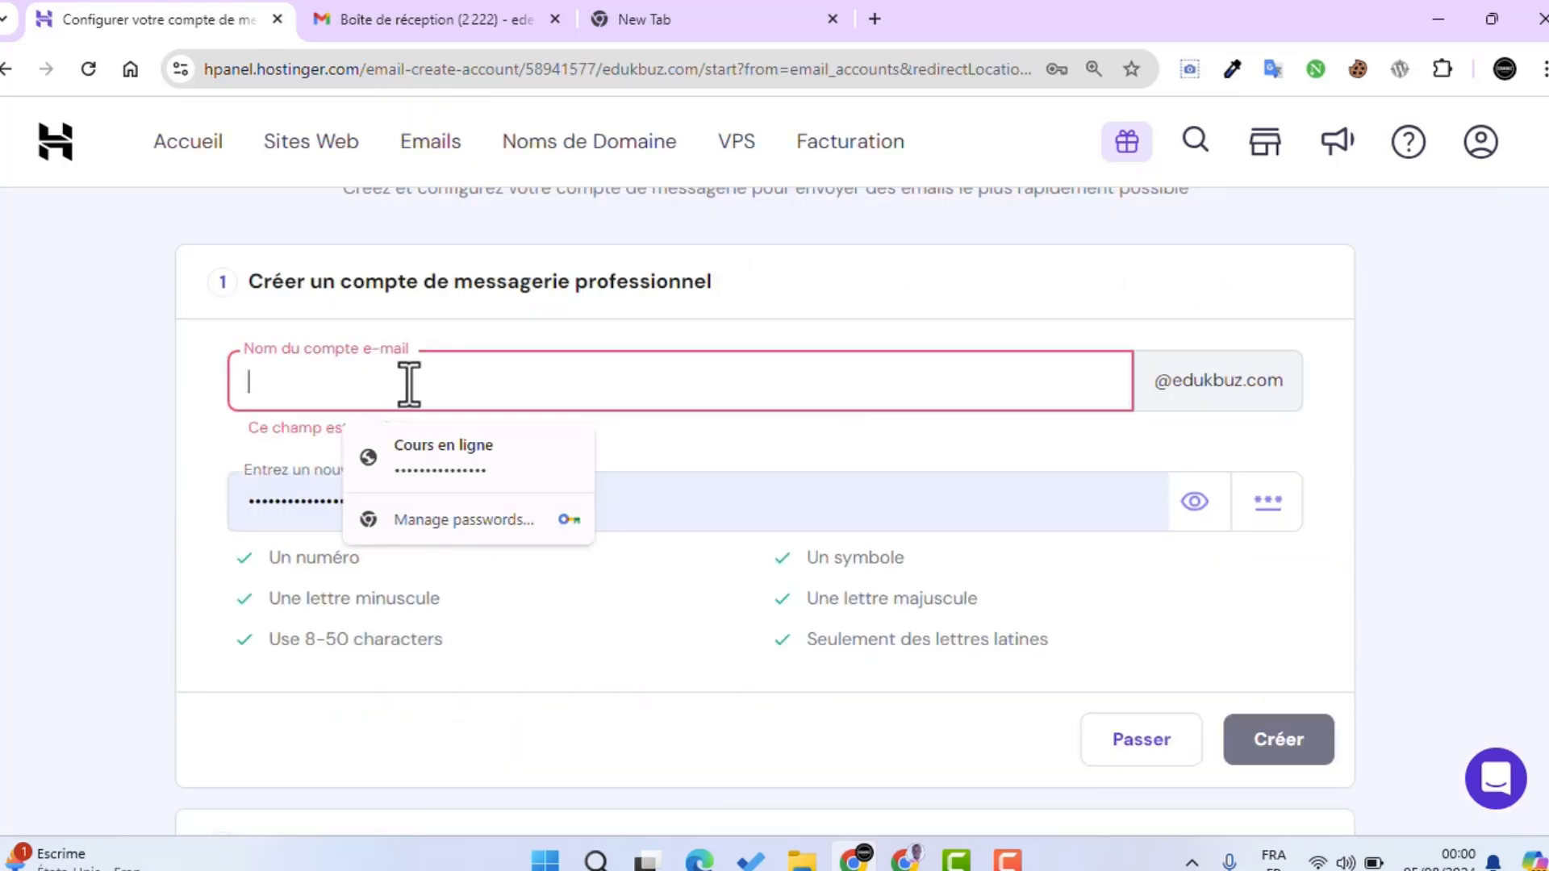
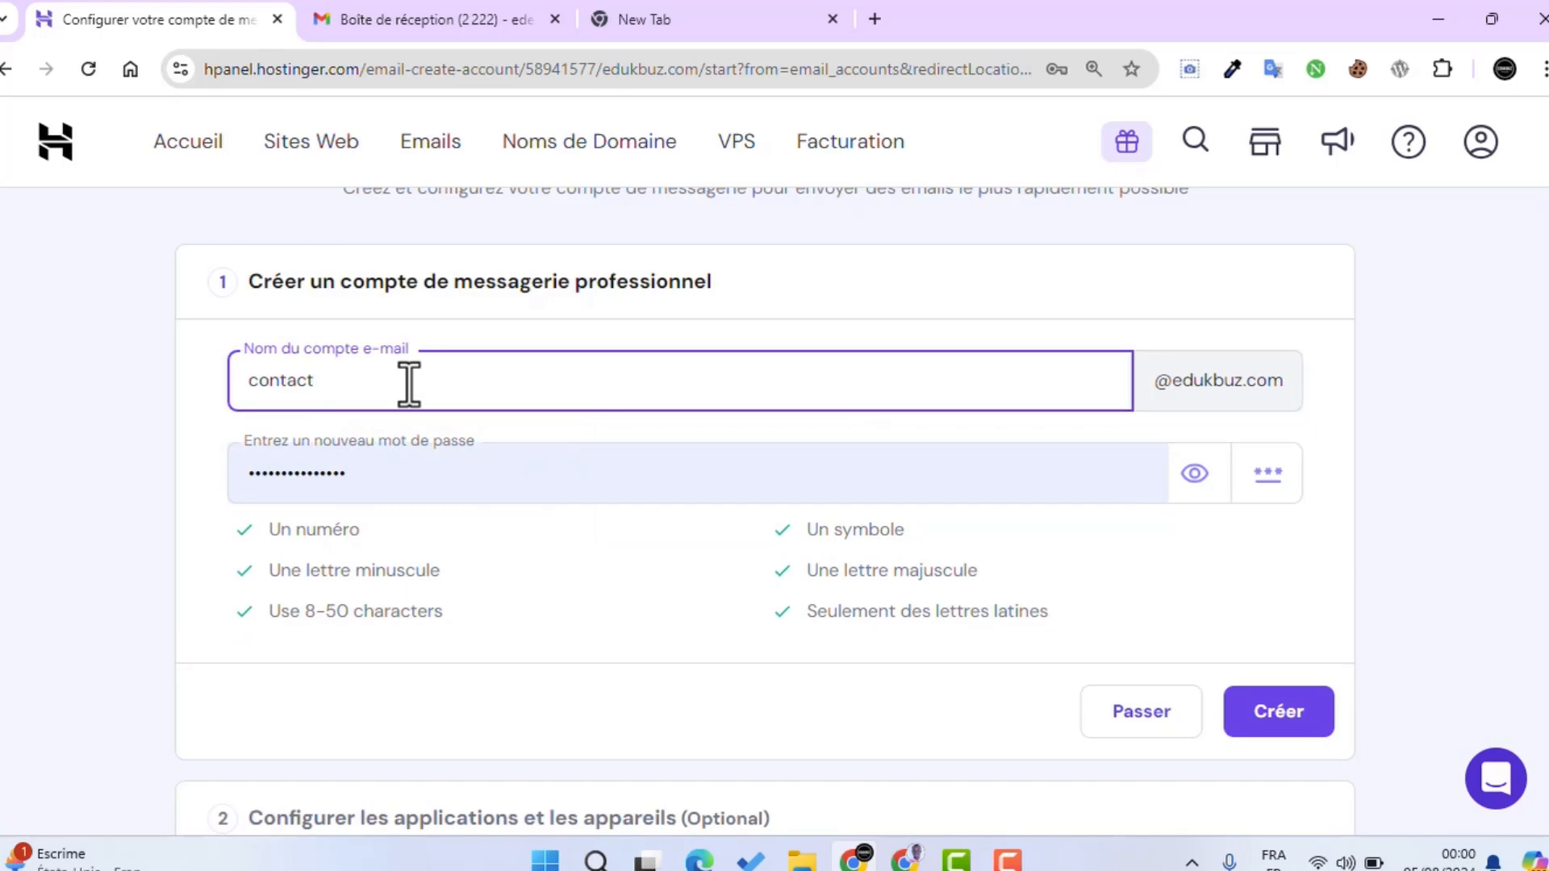
left_click(460, 482)
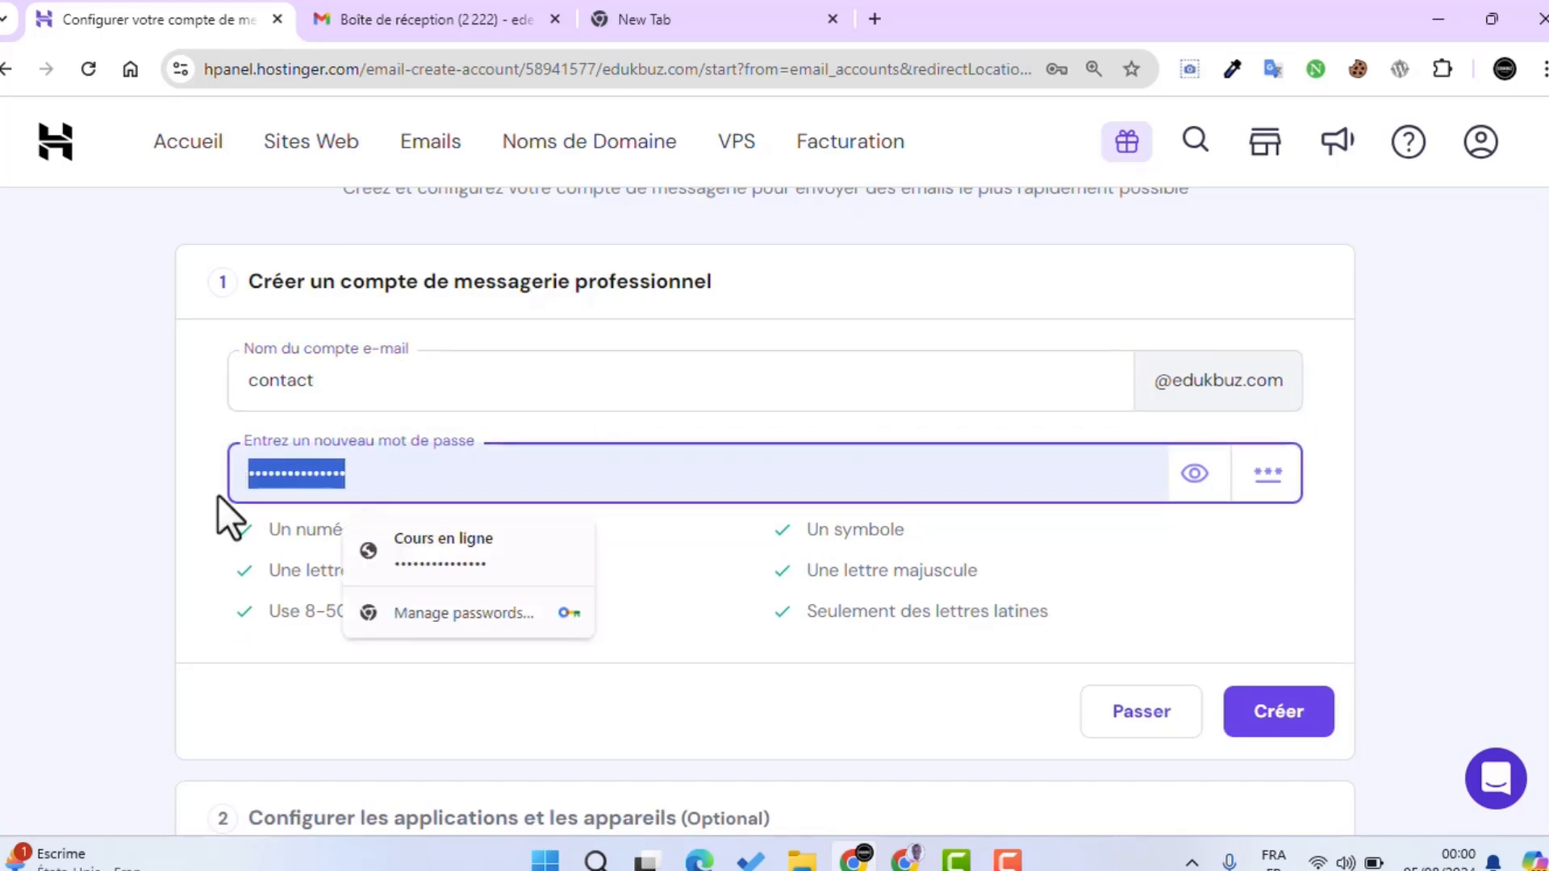
key("BackSpace")
key("ctrl+v")
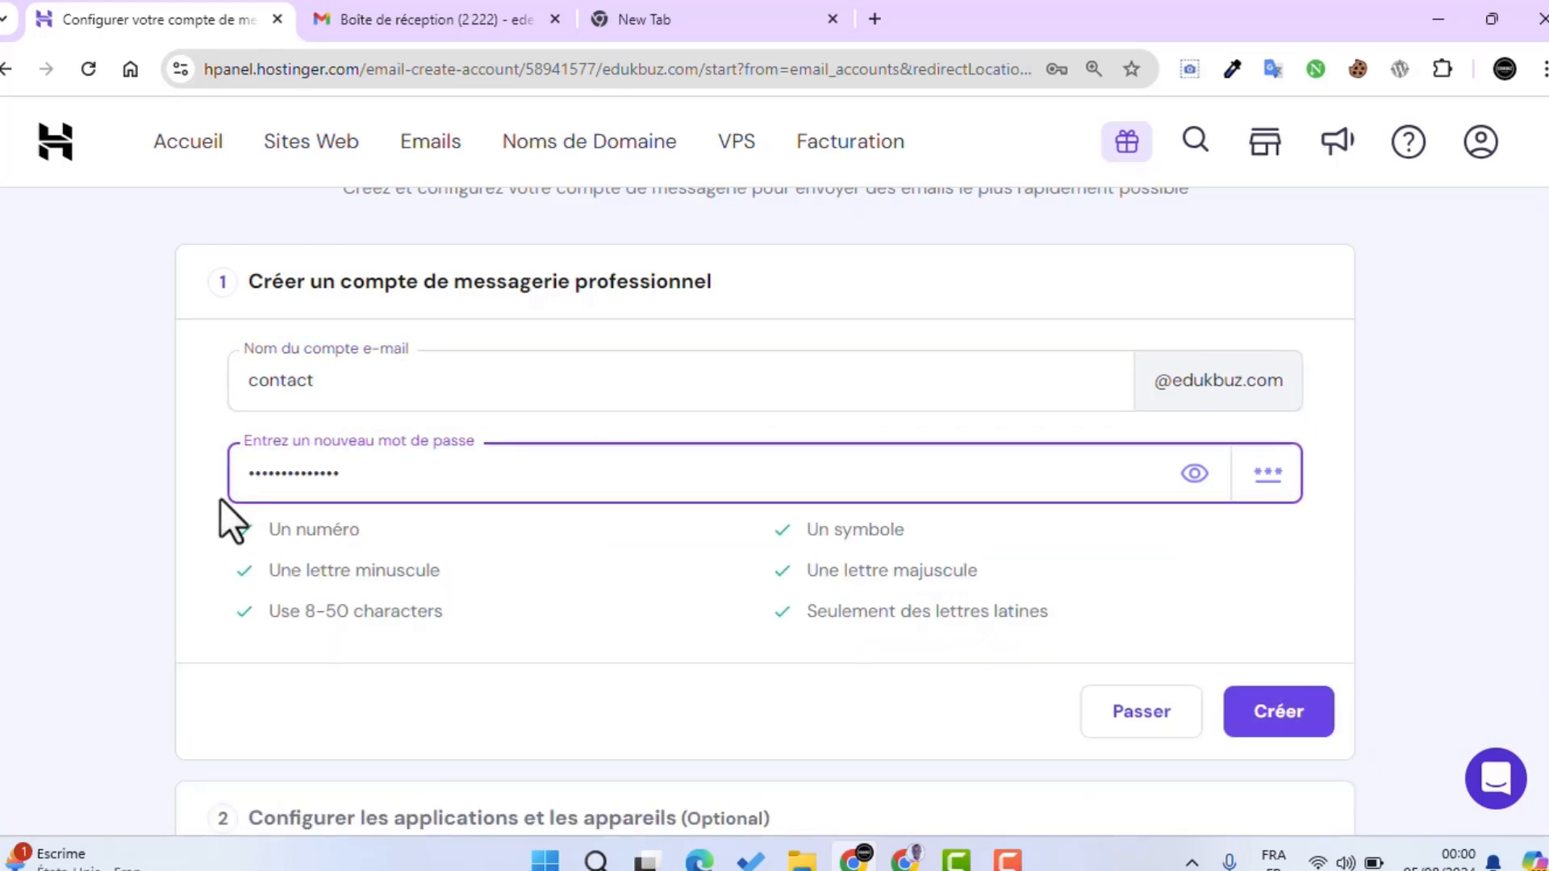
left_click(1252, 709)
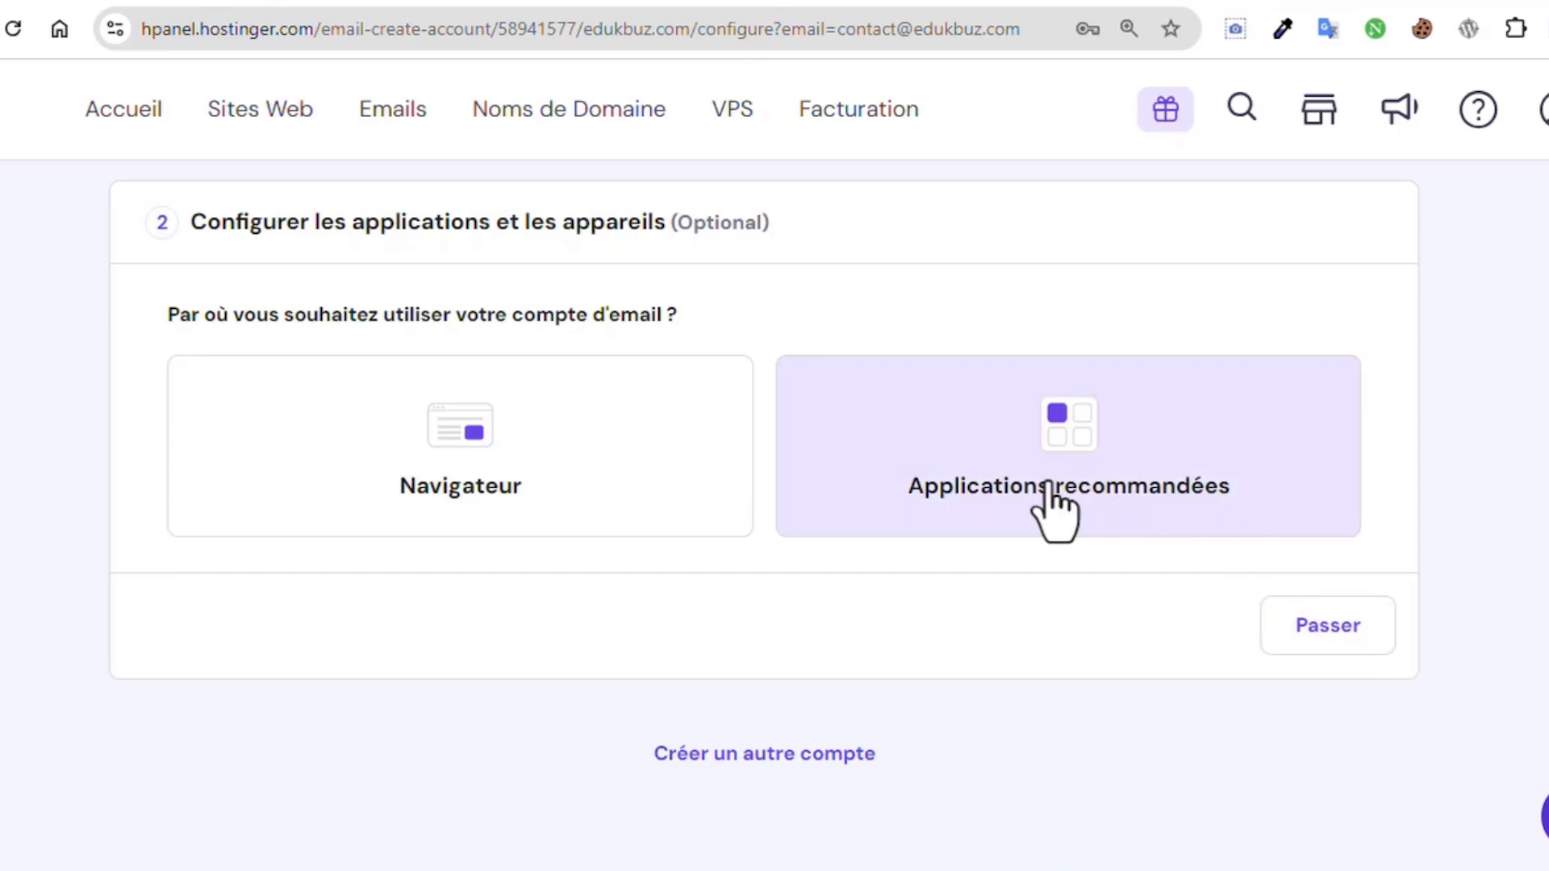
Step: Choose to use the mailbox in a recommended app and pick Gmail as the client
left_click(964, 510)
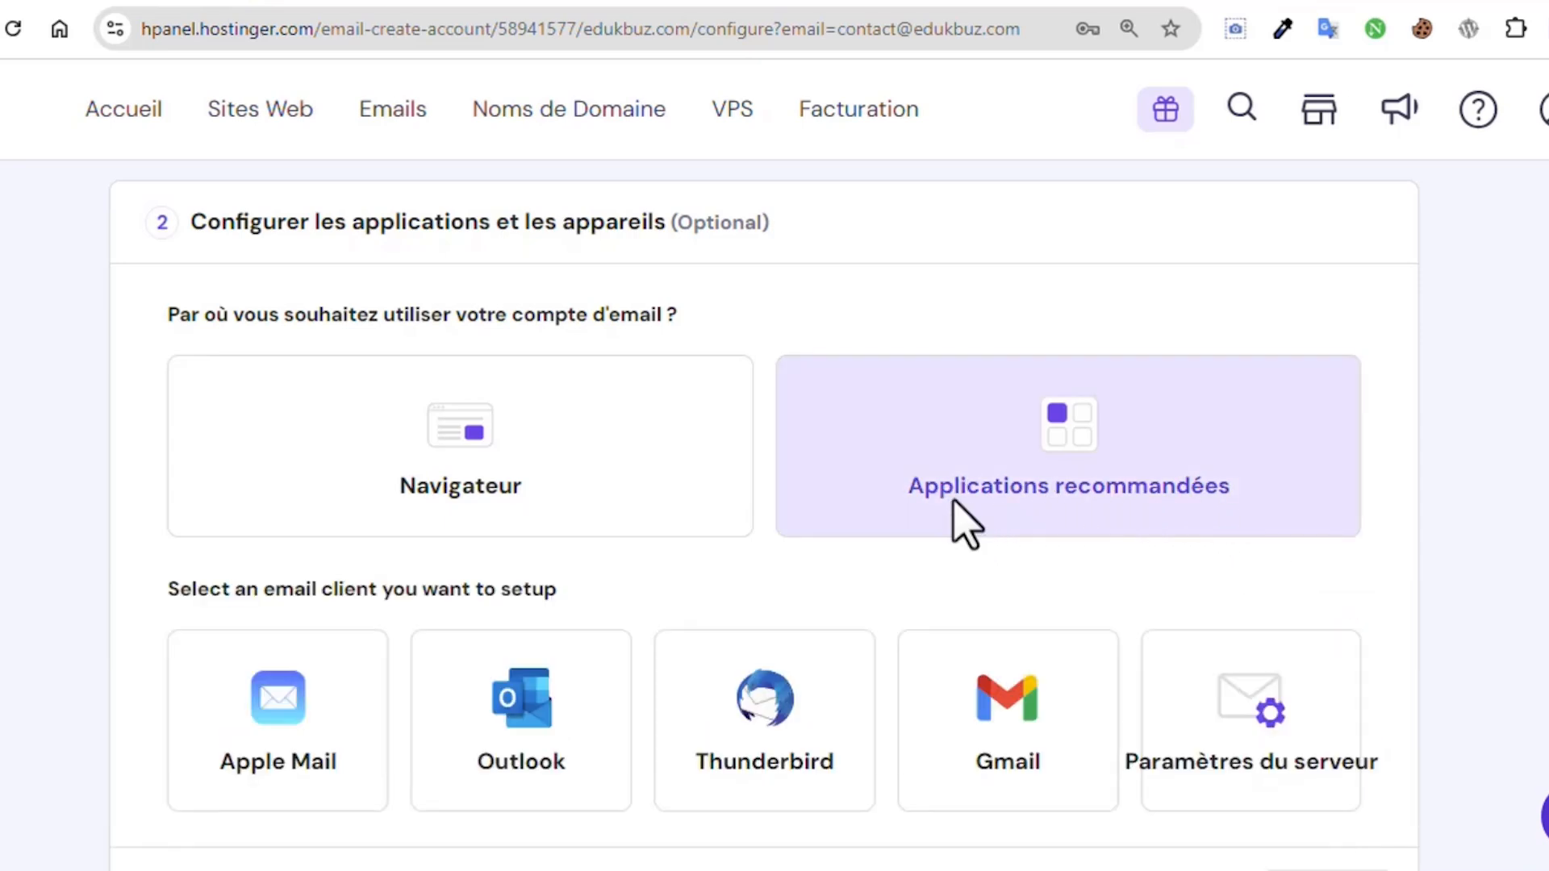
scroll(960, 512, "down", 2)
scroll(955, 502, "down", 1)
left_click(972, 483)
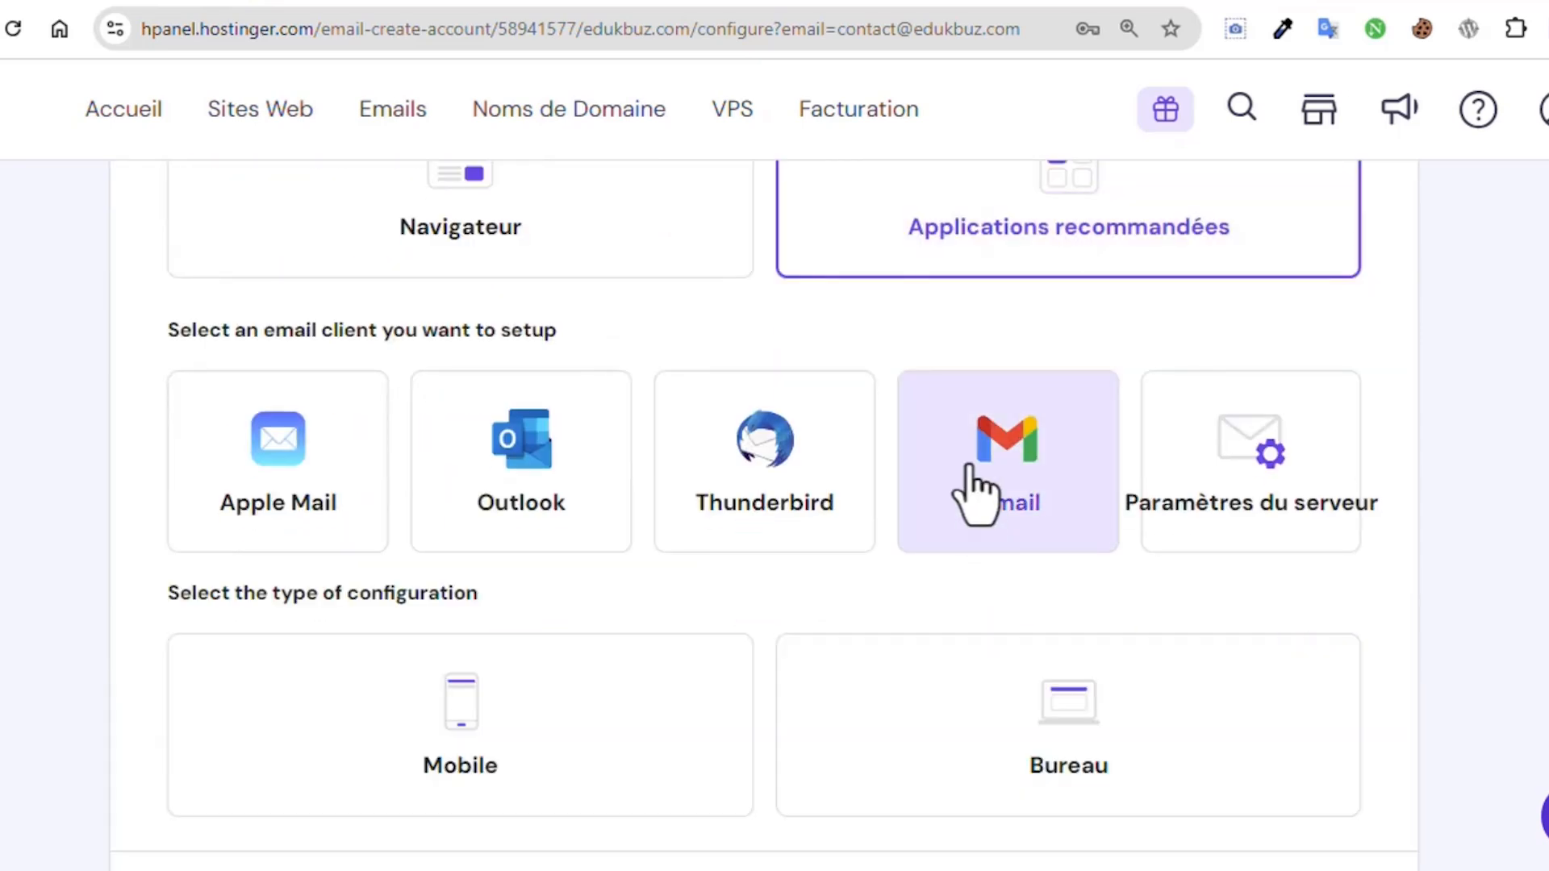
scroll(973, 494, "down", 3)
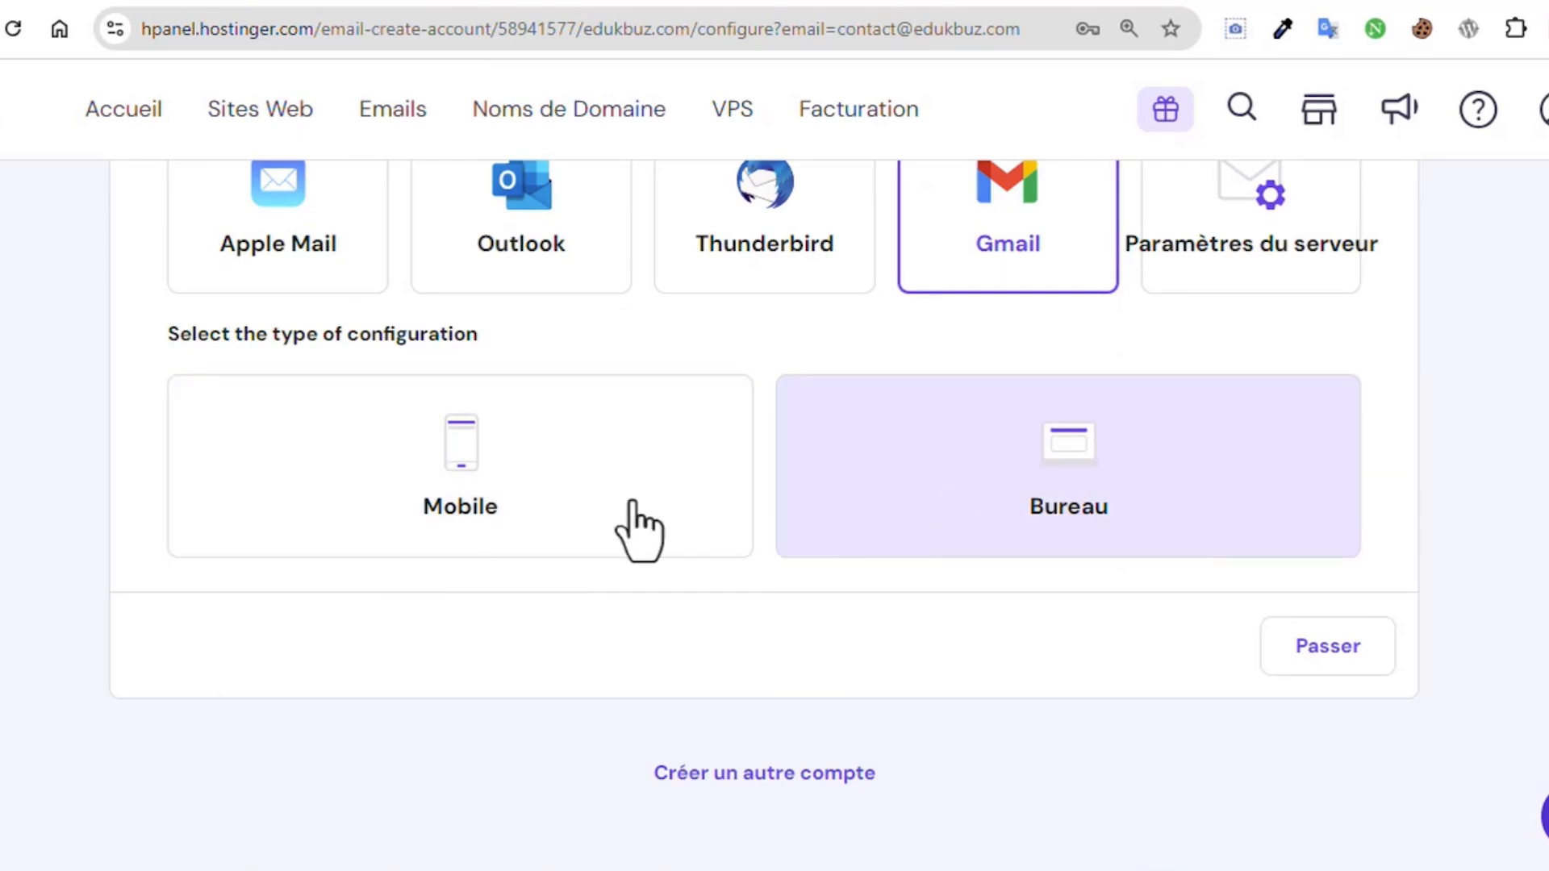
Step: Show the Gmail desktop setup with POP server pop.hostinger.com, port 995, SSL
left_click(320, 528)
left_click(1048, 450)
left_click(1046, 448)
scroll(1049, 452, "down", 5)
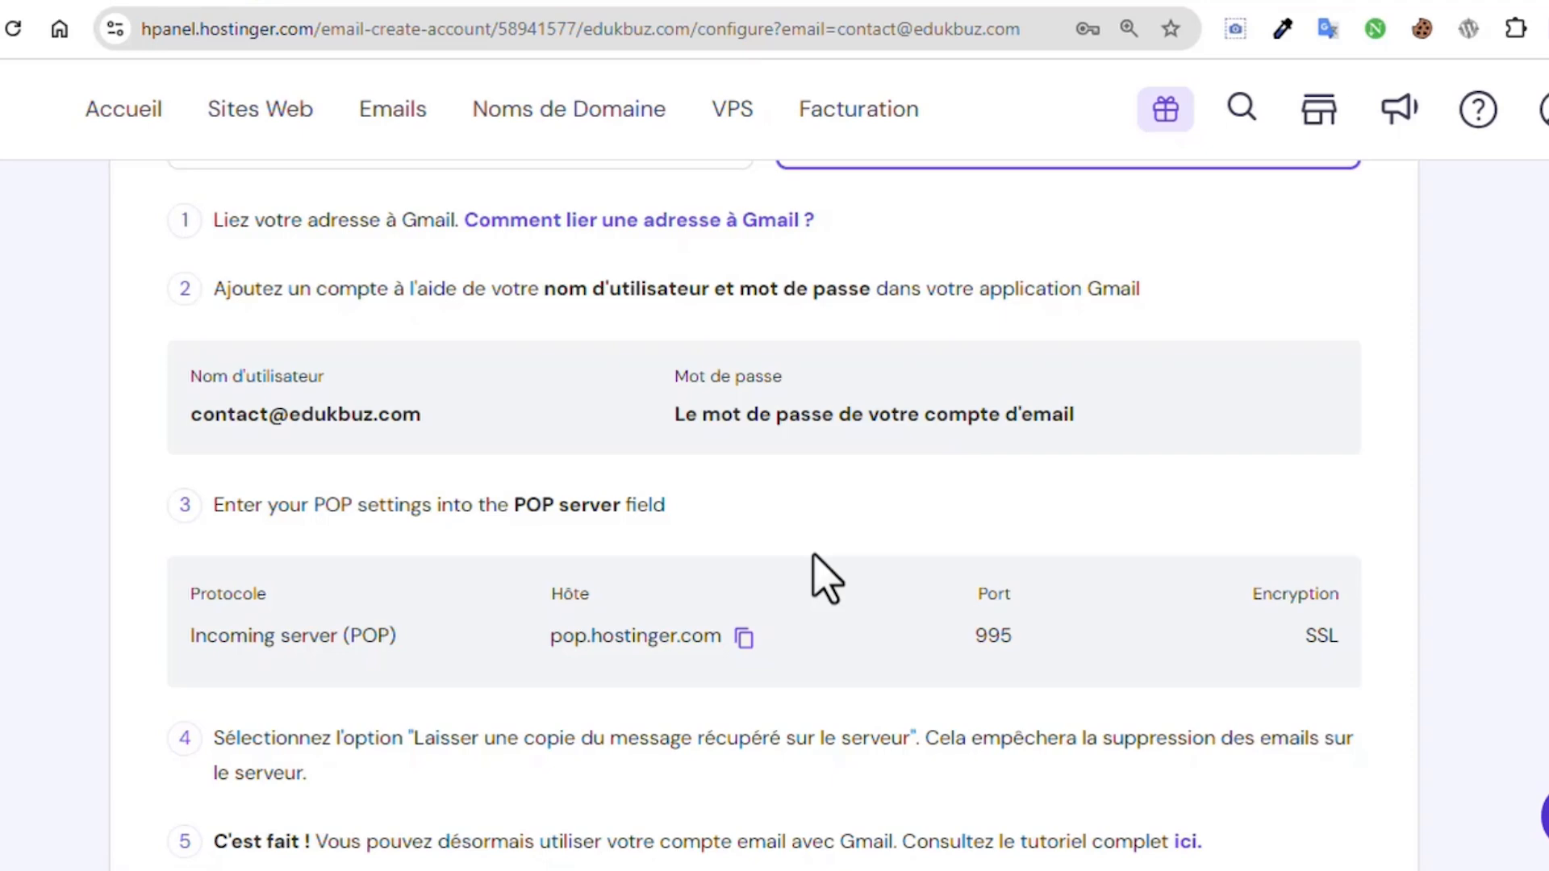
left_click(410, 3)
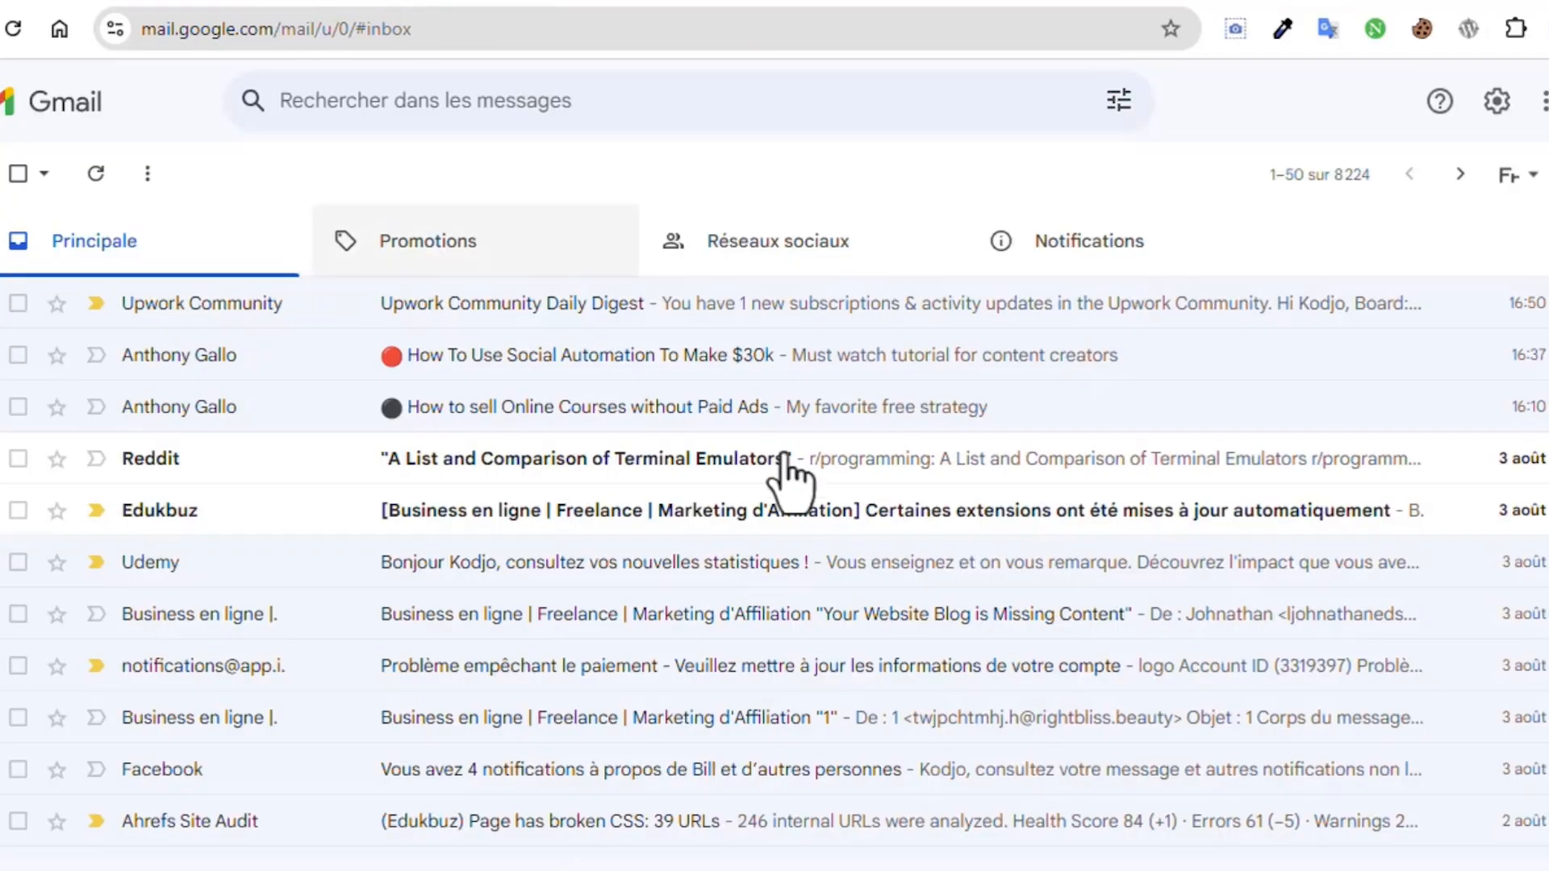
Step: In Gmail's Comptes et importation settings, start adding another mail account to check
left_click(1497, 101)
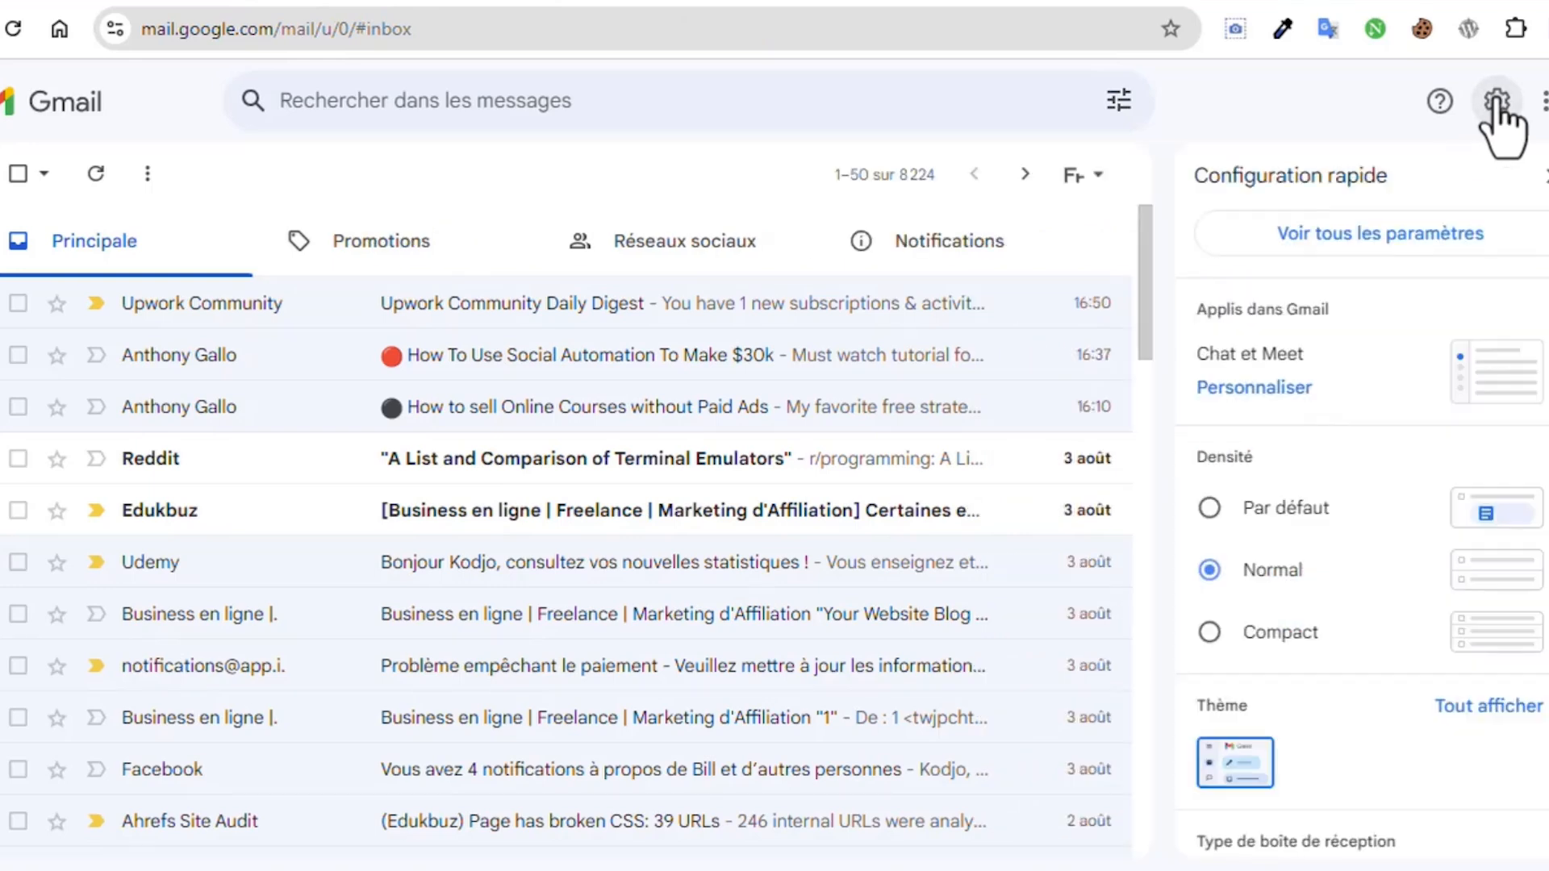
left_click(1321, 235)
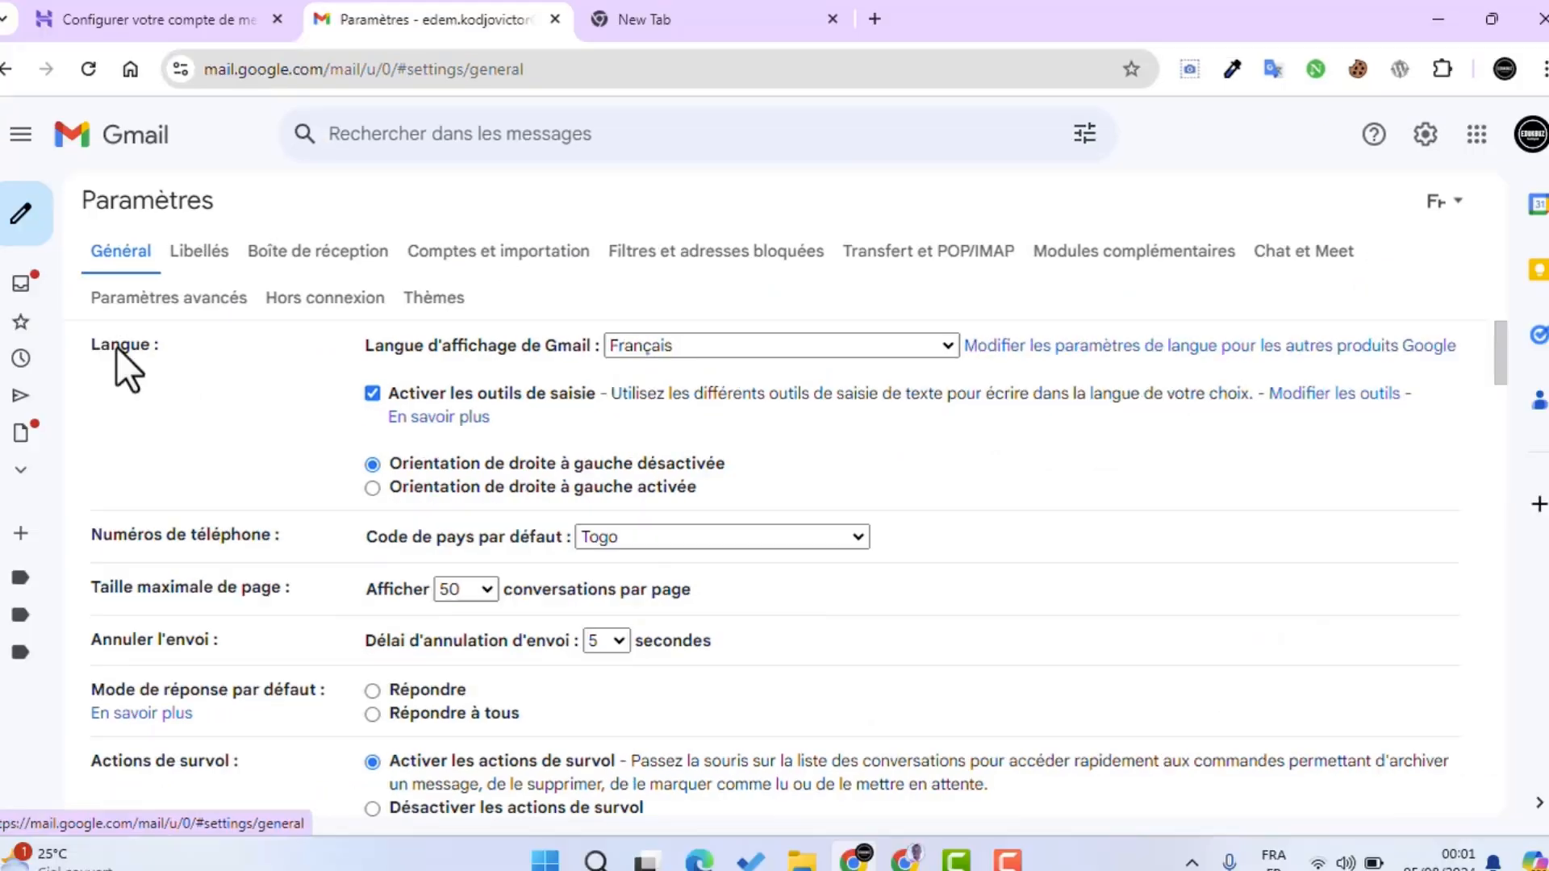
left_click(467, 258)
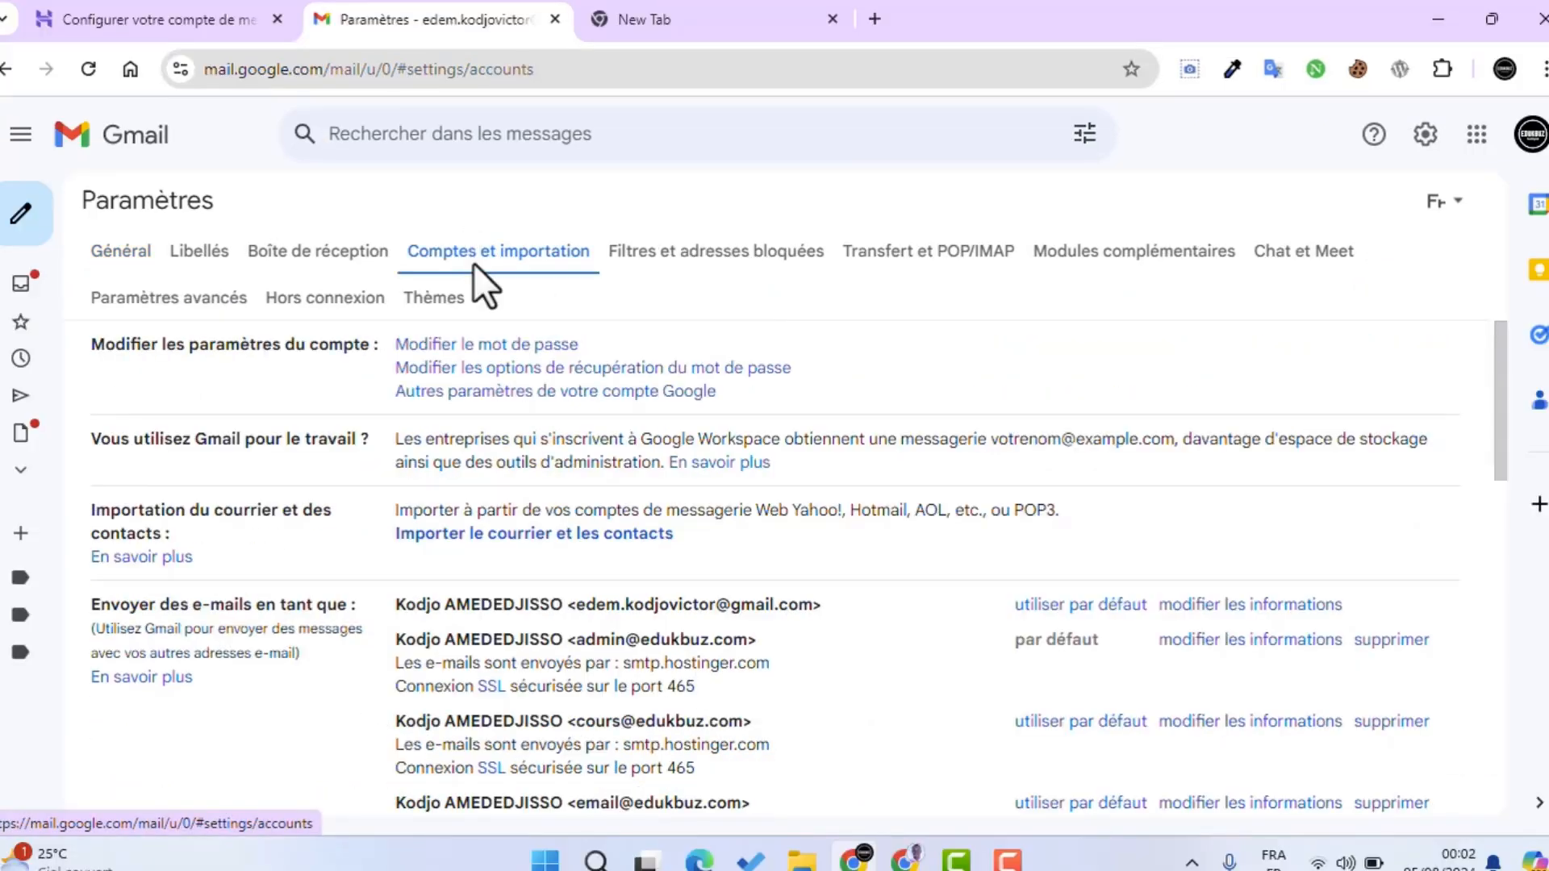
scroll(513, 391, "down", 4)
scroll(514, 384, "down", 3)
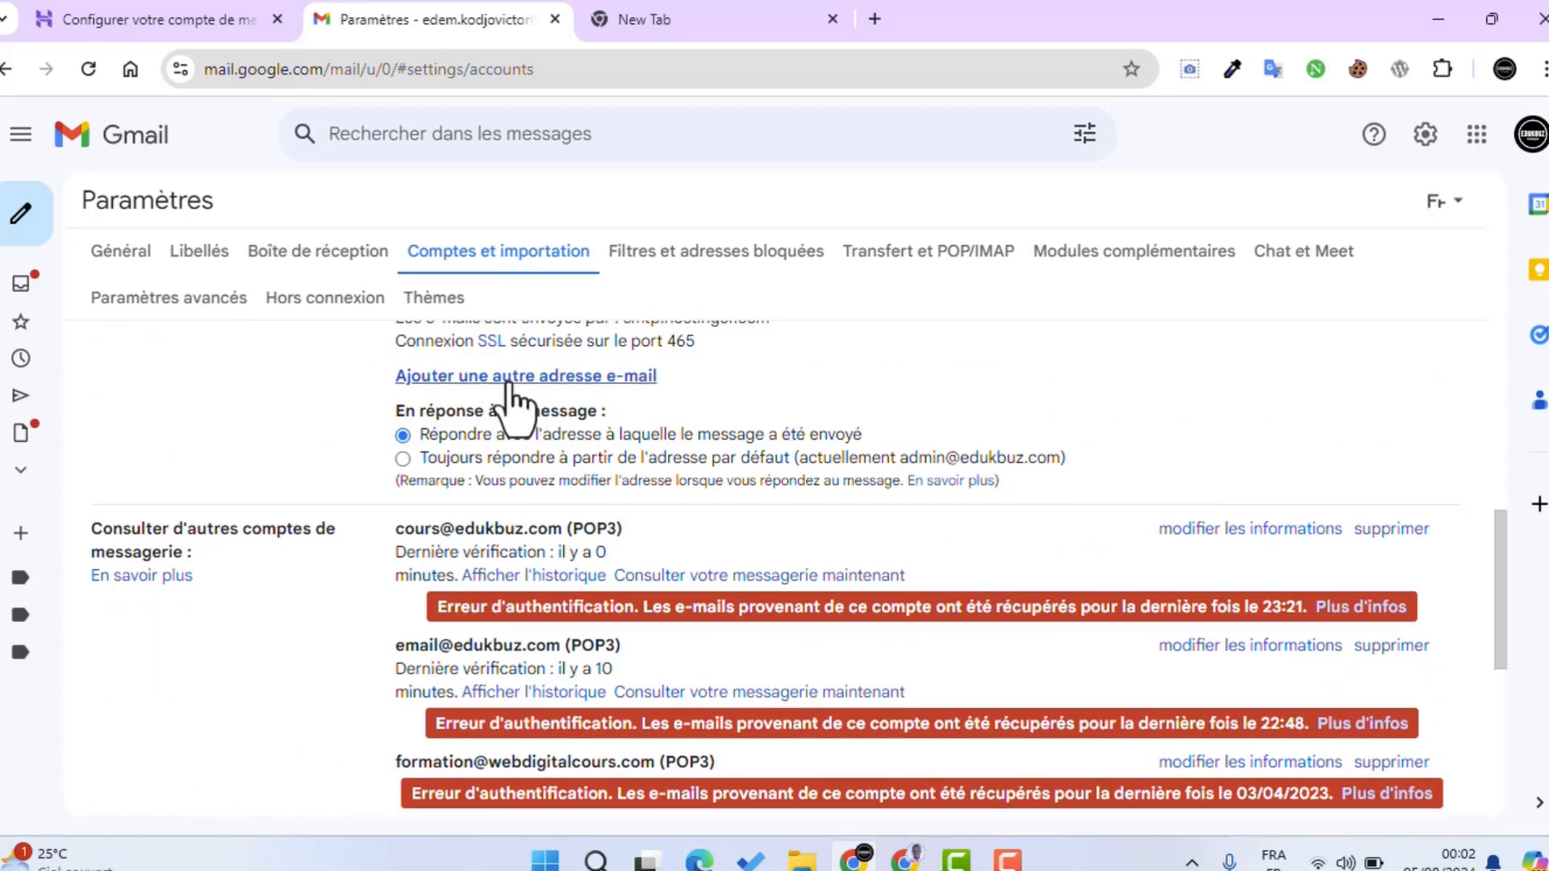
scroll(513, 387, "down", 4)
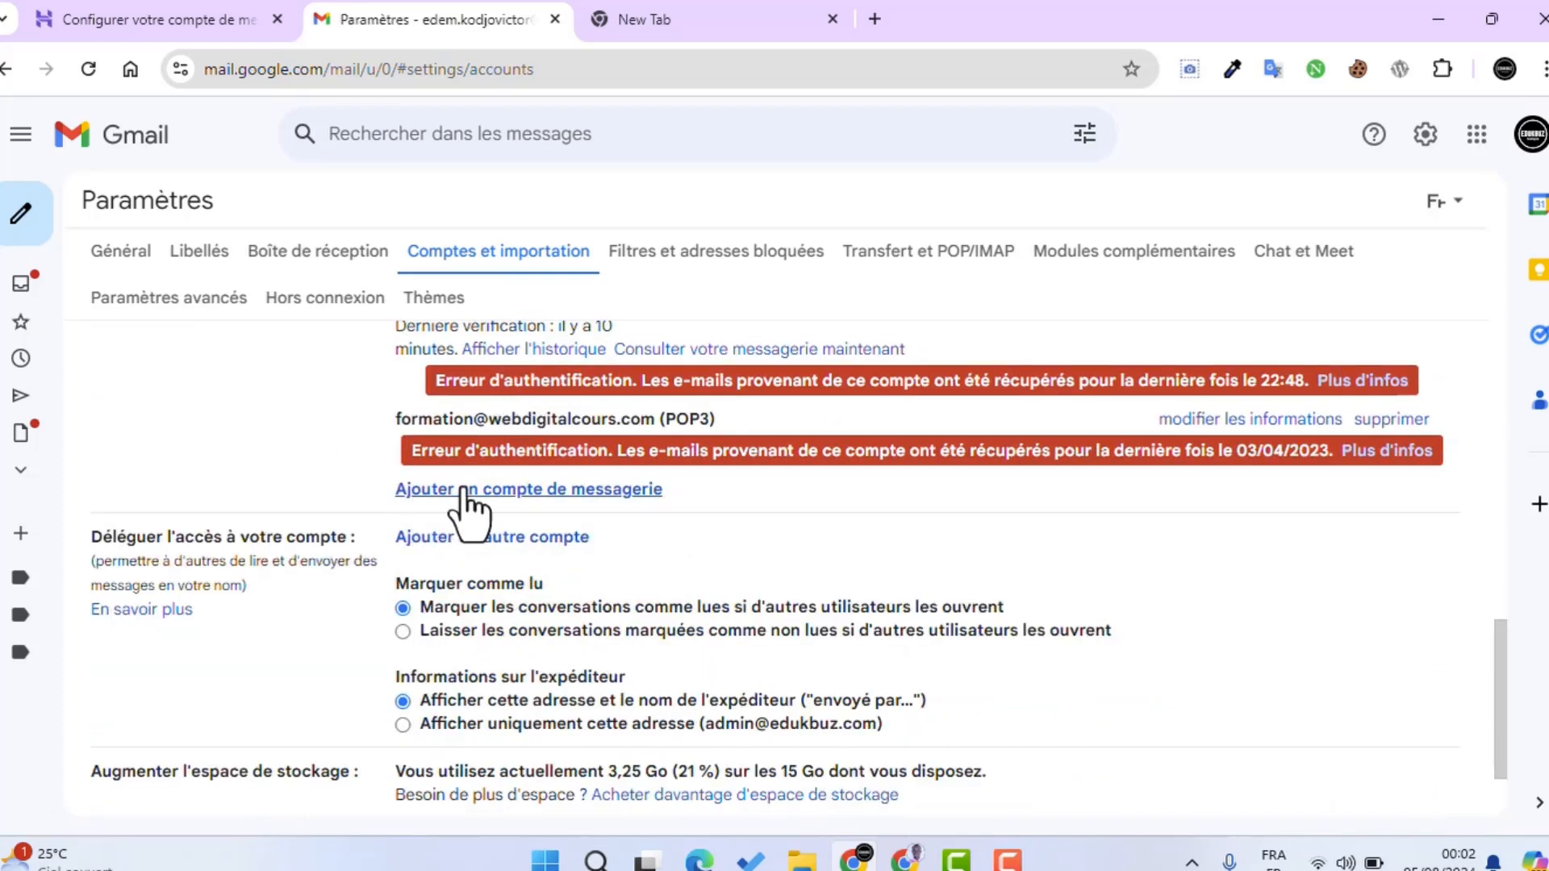
left_click(494, 490)
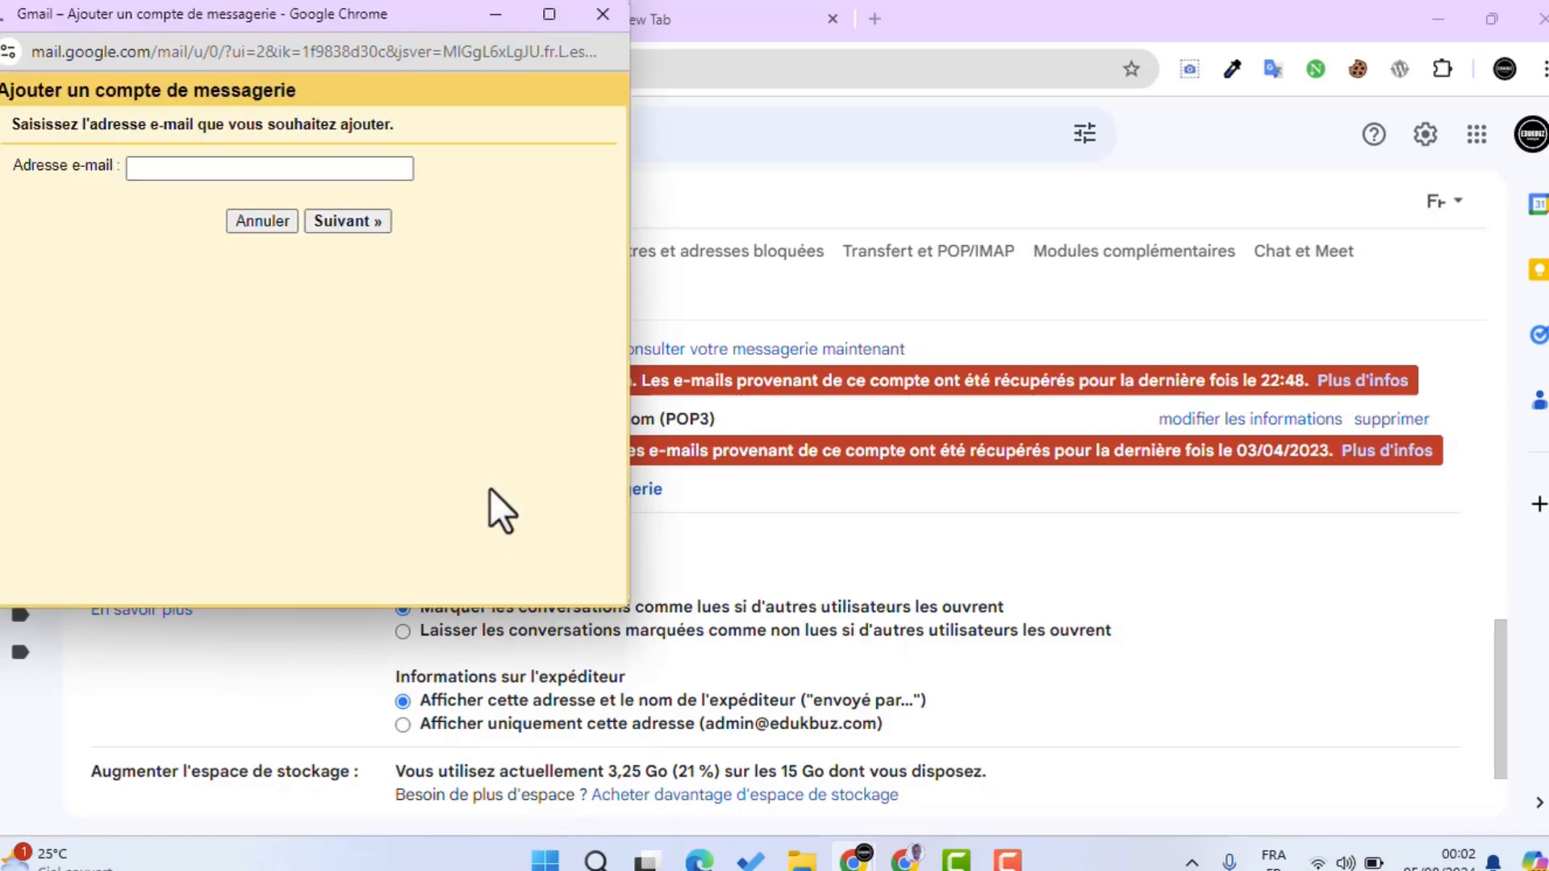
left_click_drag(290, 23, 1129, 103)
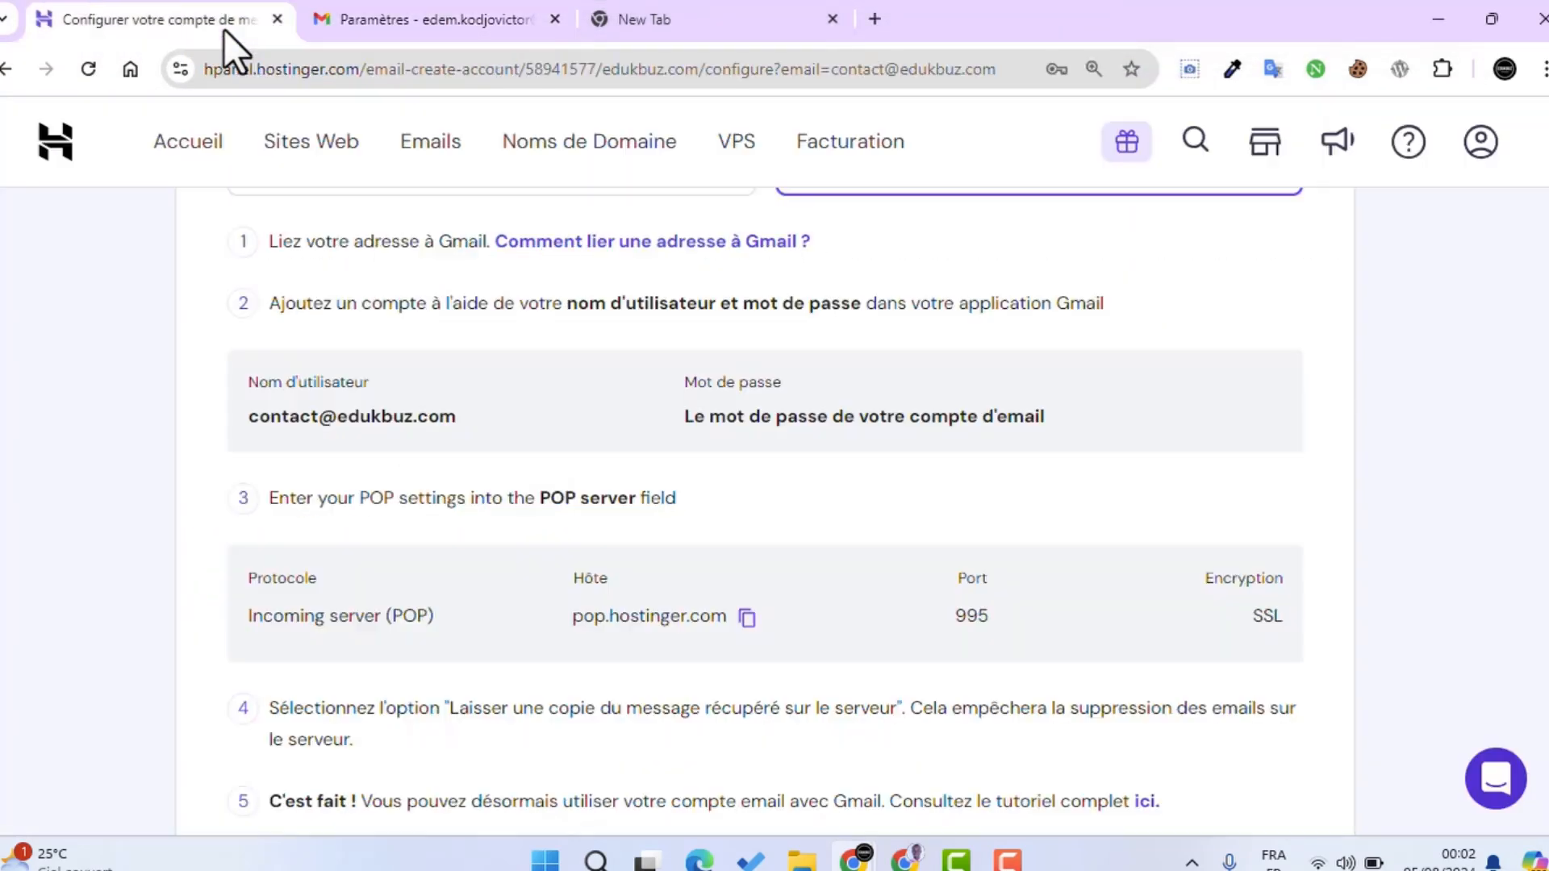
left_click(225, 24)
scroll(612, 443, "up", 2)
scroll(611, 444, "up", 1)
scroll(612, 460, "down", 2)
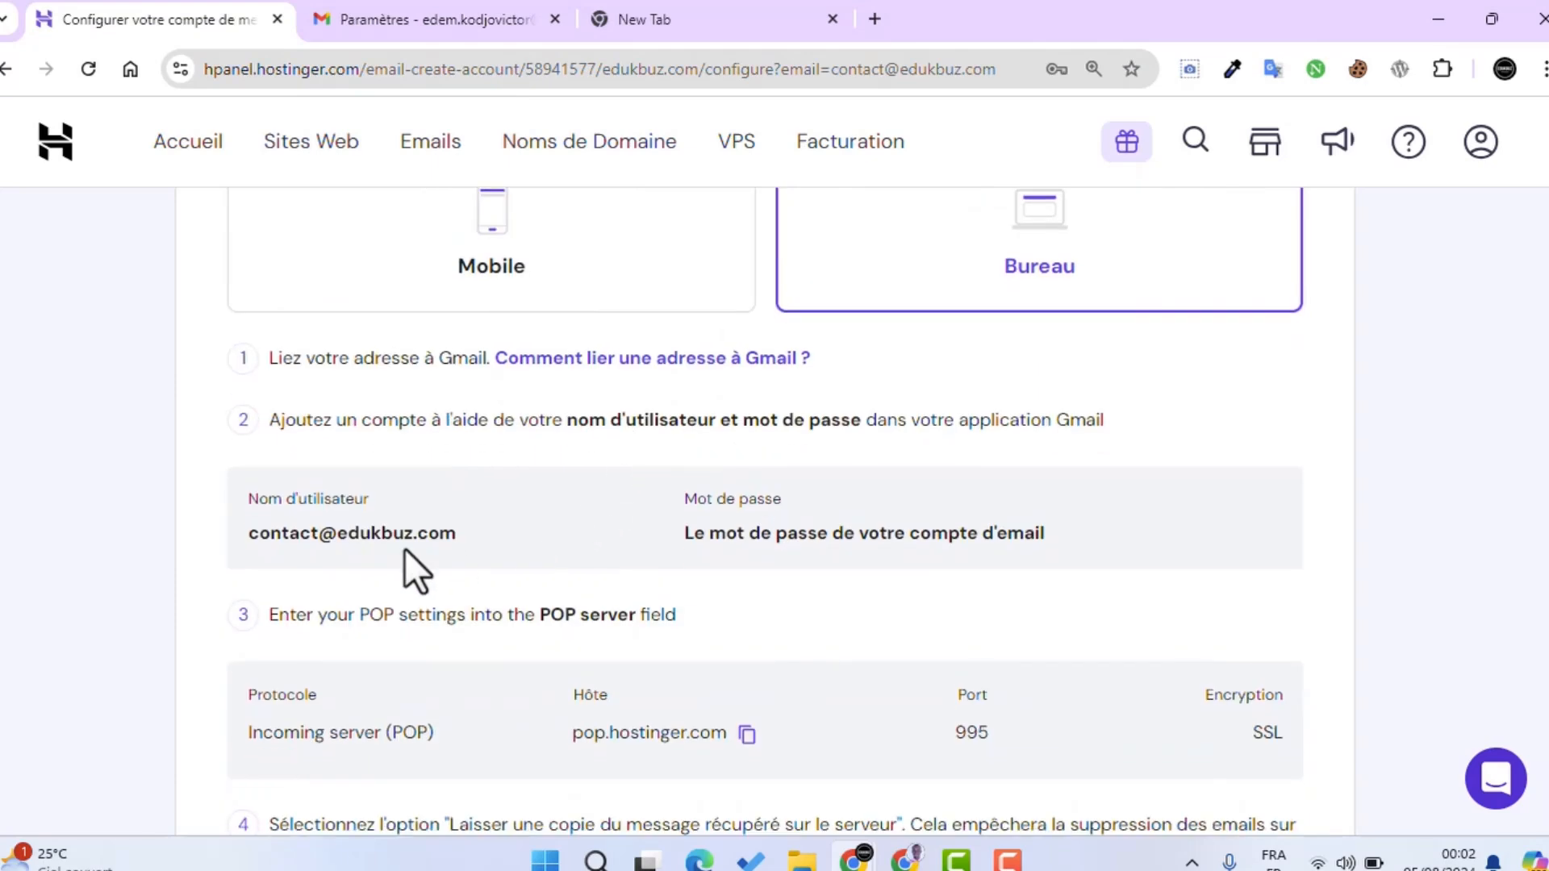
left_click_drag(466, 533, 263, 545)
right_click(263, 544)
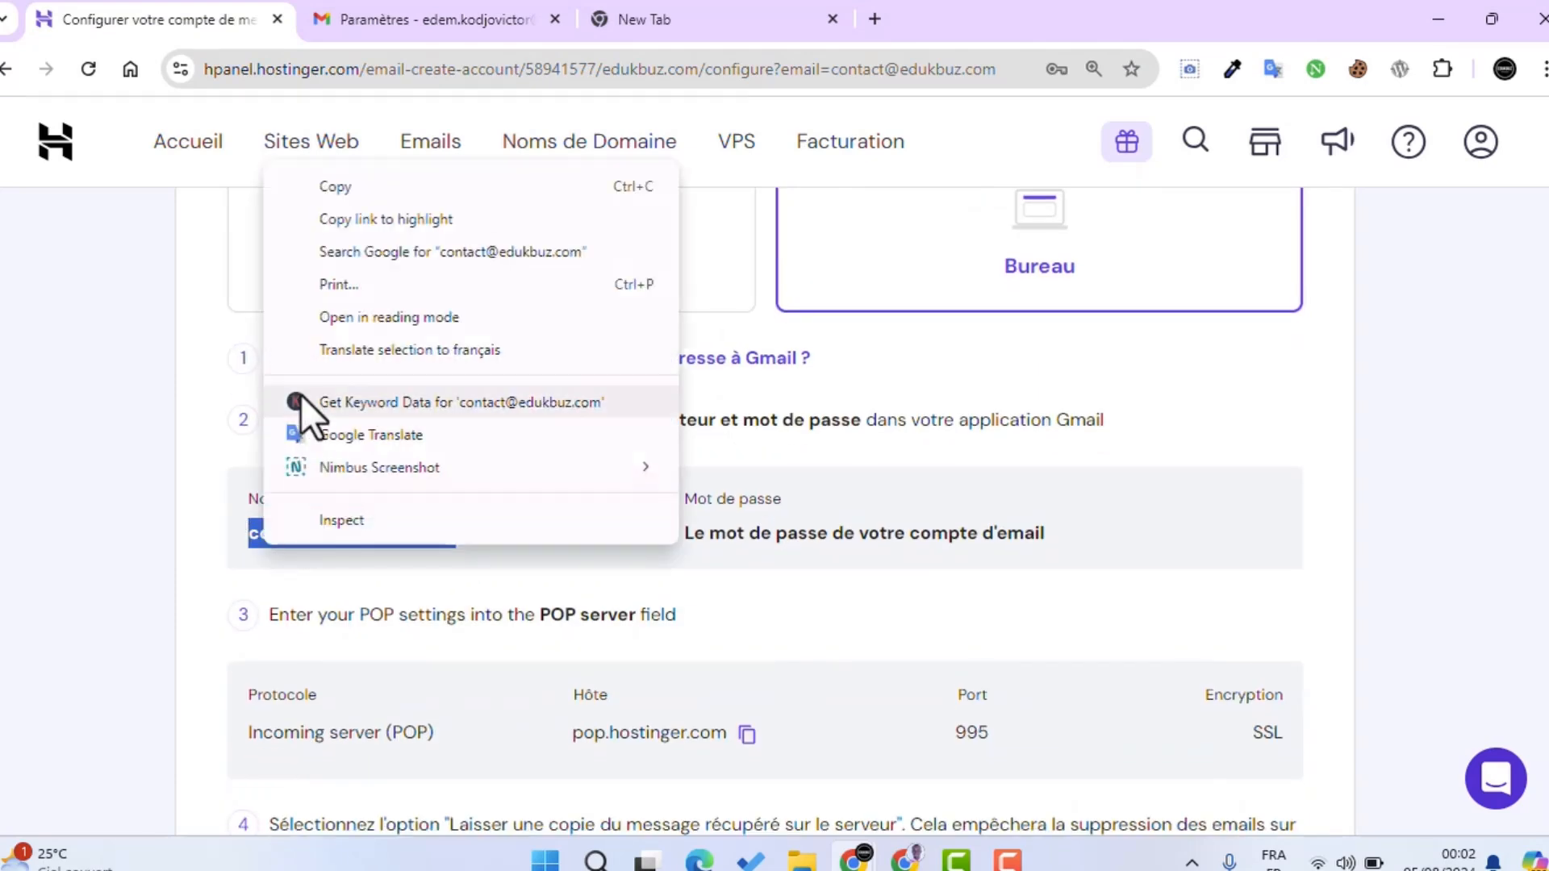
left_click(305, 186)
mouse_move(853, 860)
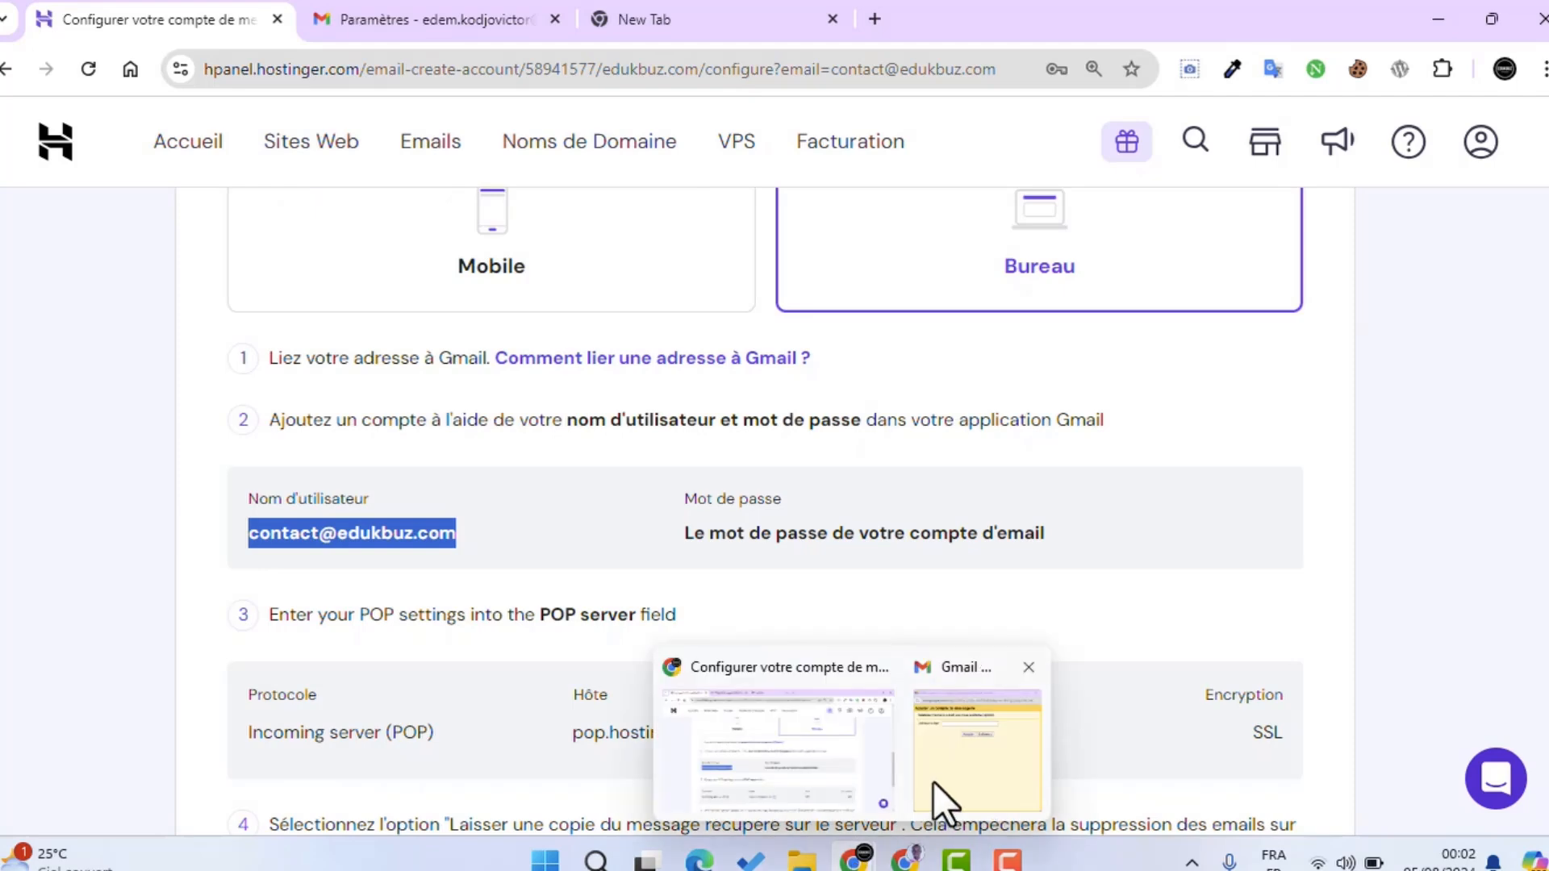
left_click(934, 802)
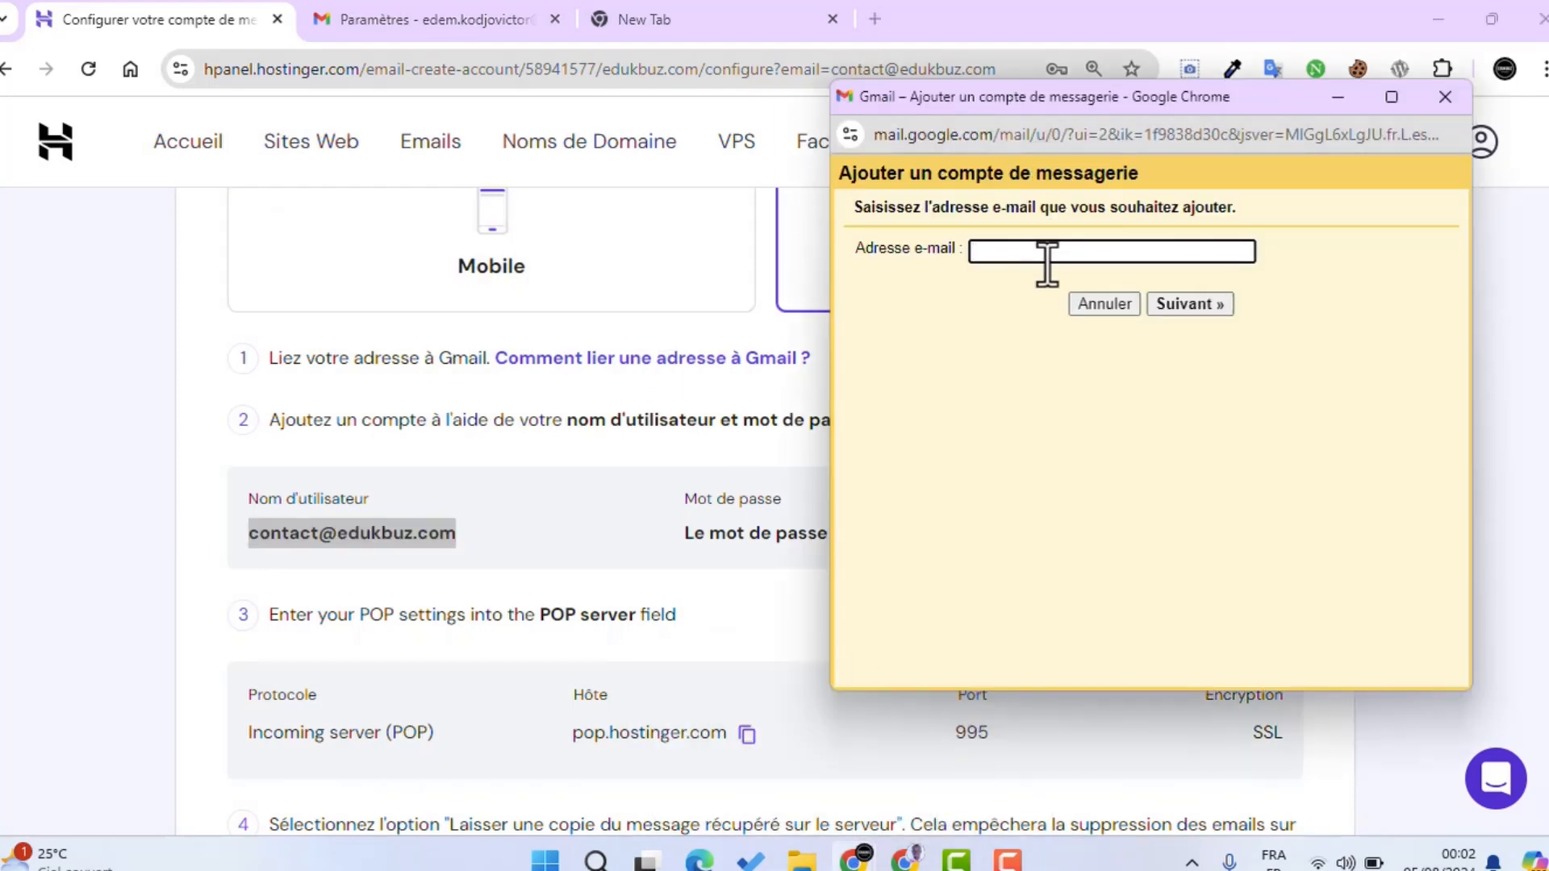
key("ctrl+v")
left_click(1178, 308)
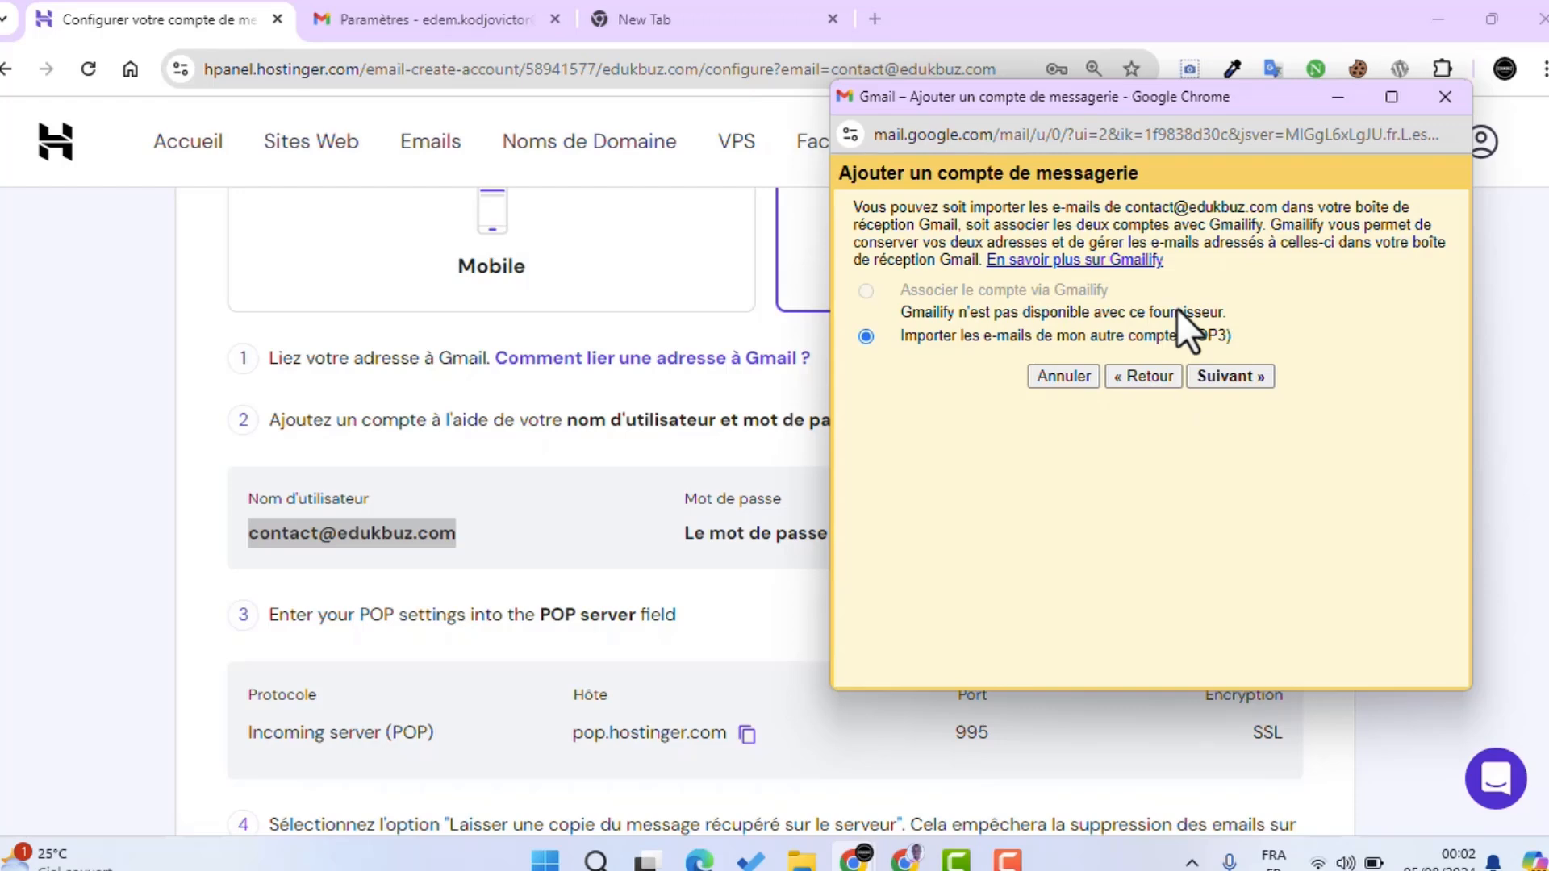
left_click(1246, 380)
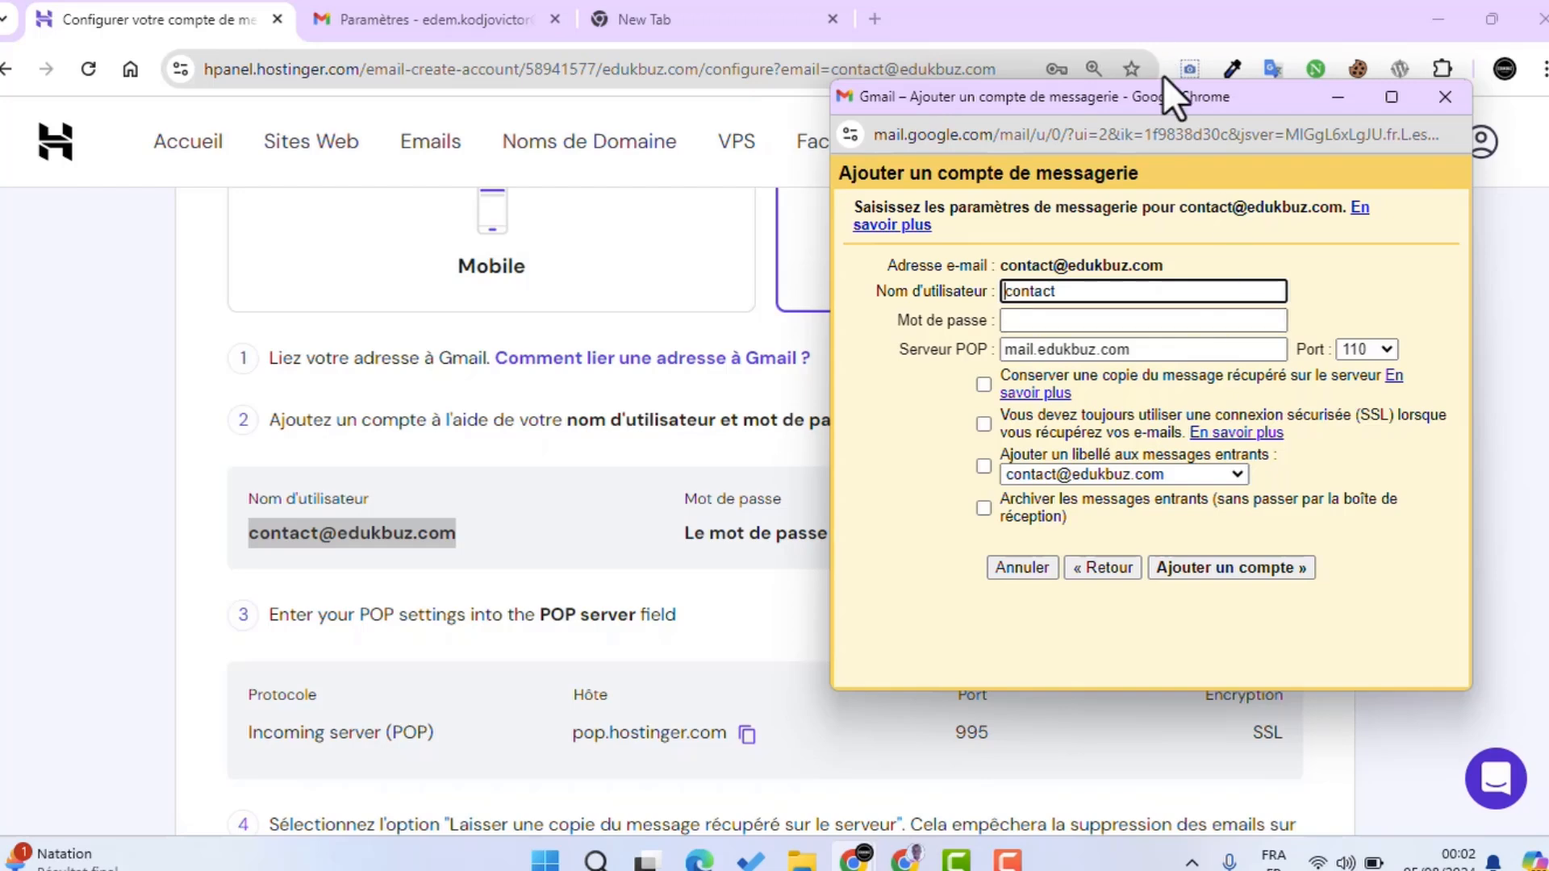
left_click_drag(1164, 109, 1207, 102)
left_click_drag(1122, 291, 1038, 289)
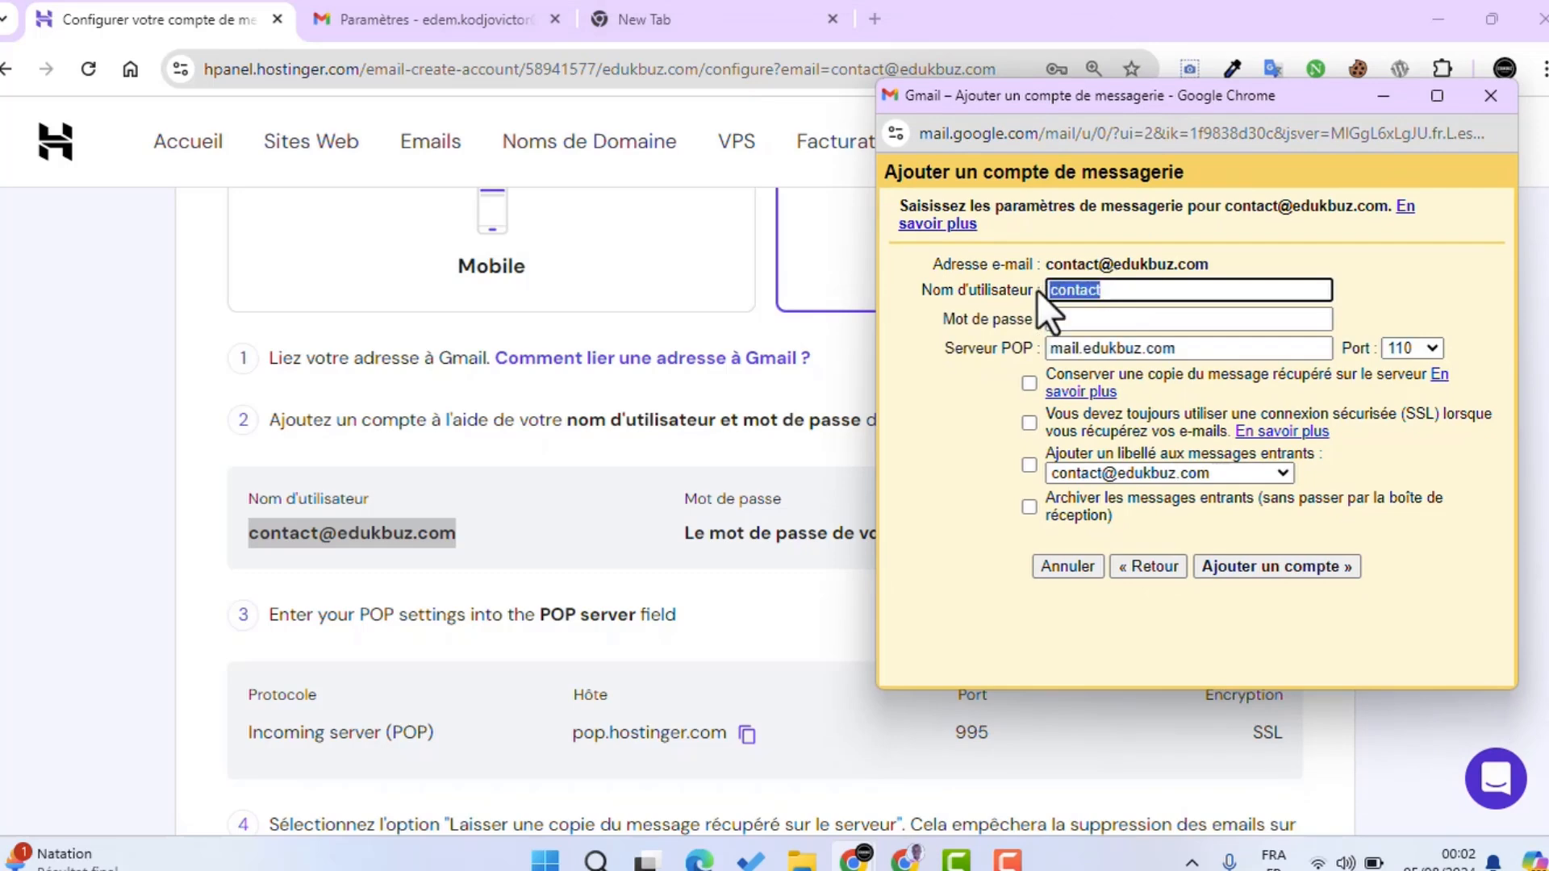
key("ctrl+v")
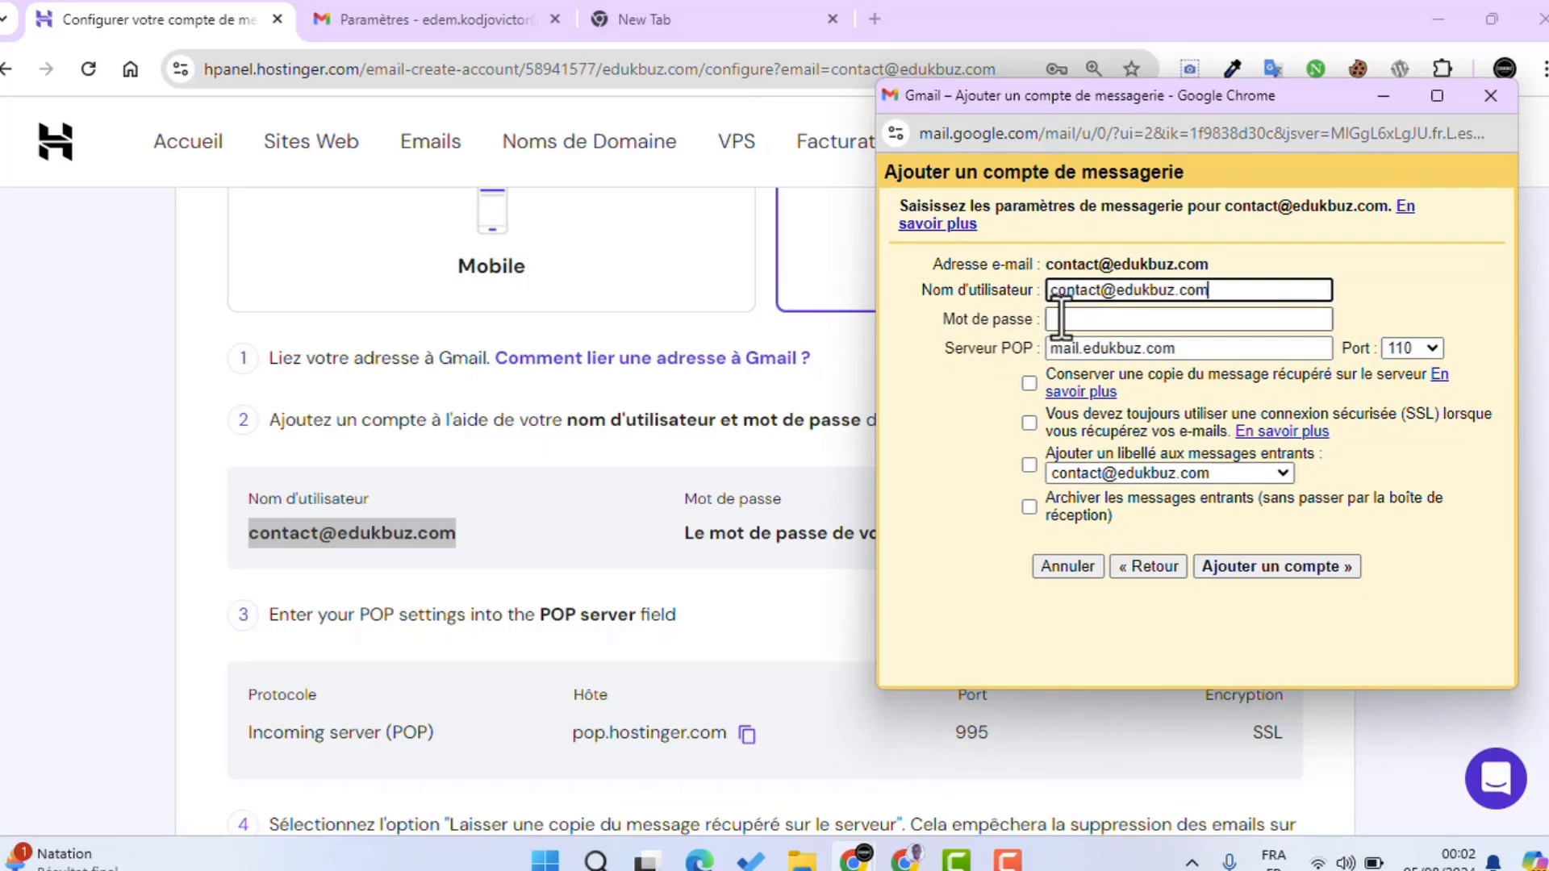
left_click(1056, 319)
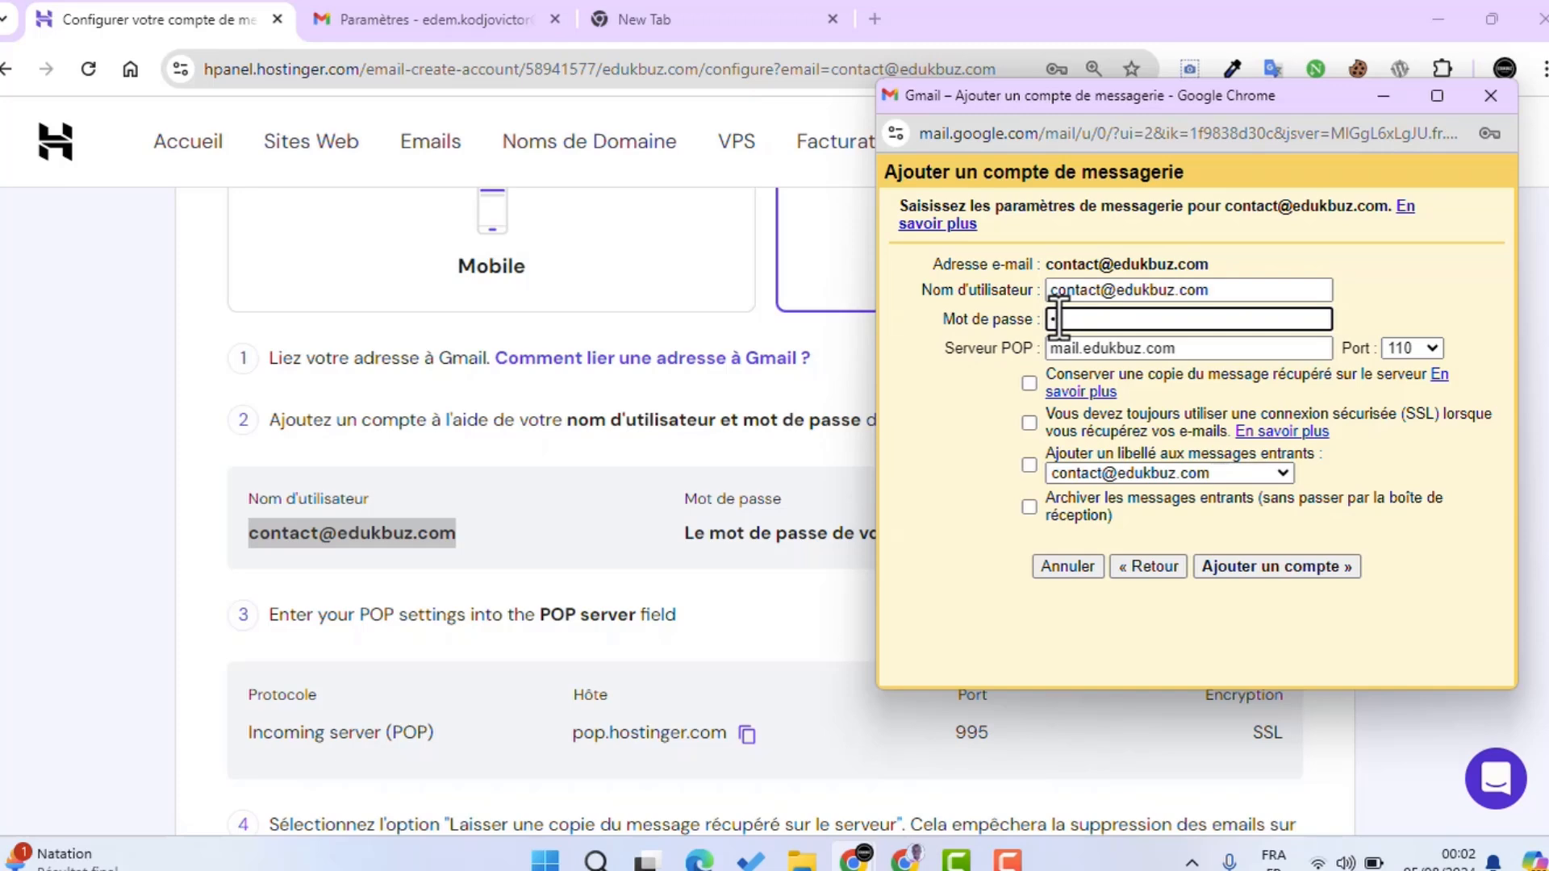
key("ctrl+v")
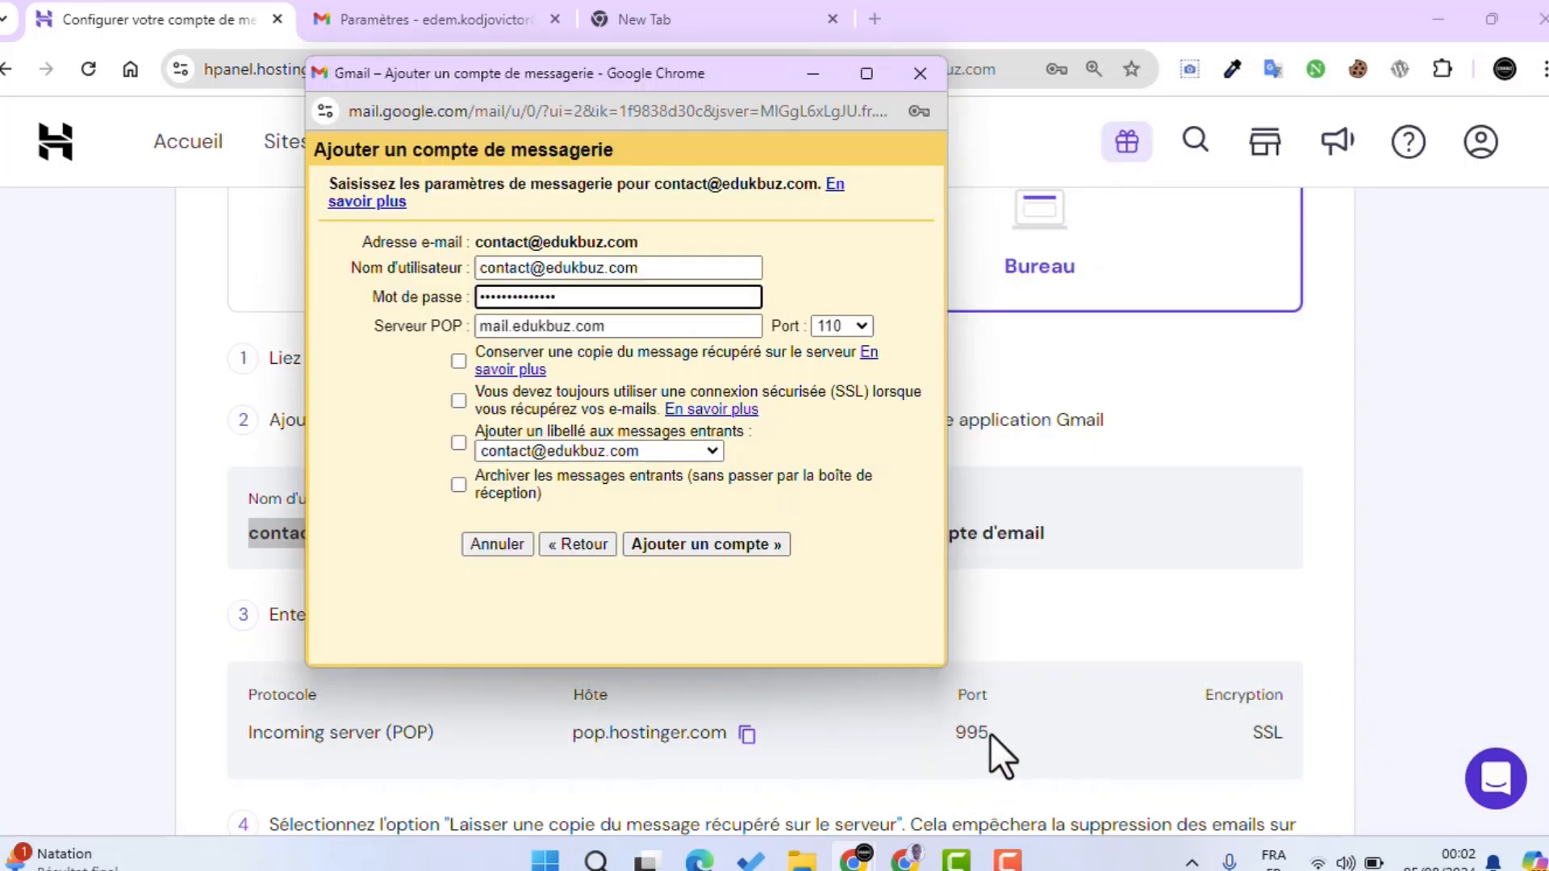
Step: Set the Gmail POP port to 995, matching the Hostinger settings
left_click(962, 736)
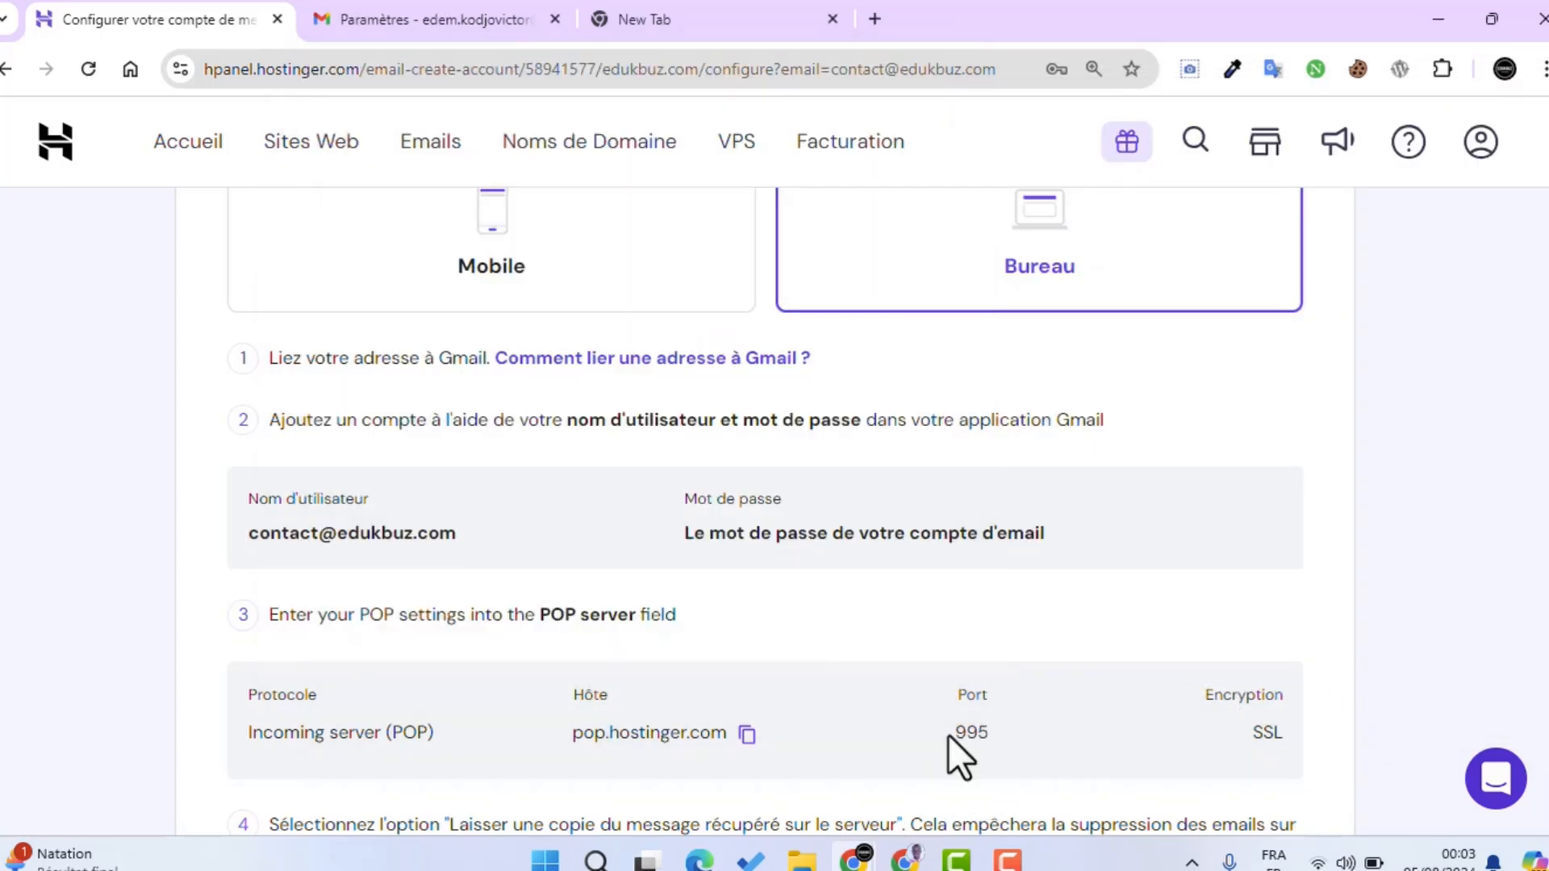
left_click_drag(948, 734, 1004, 734)
mouse_move(880, 867)
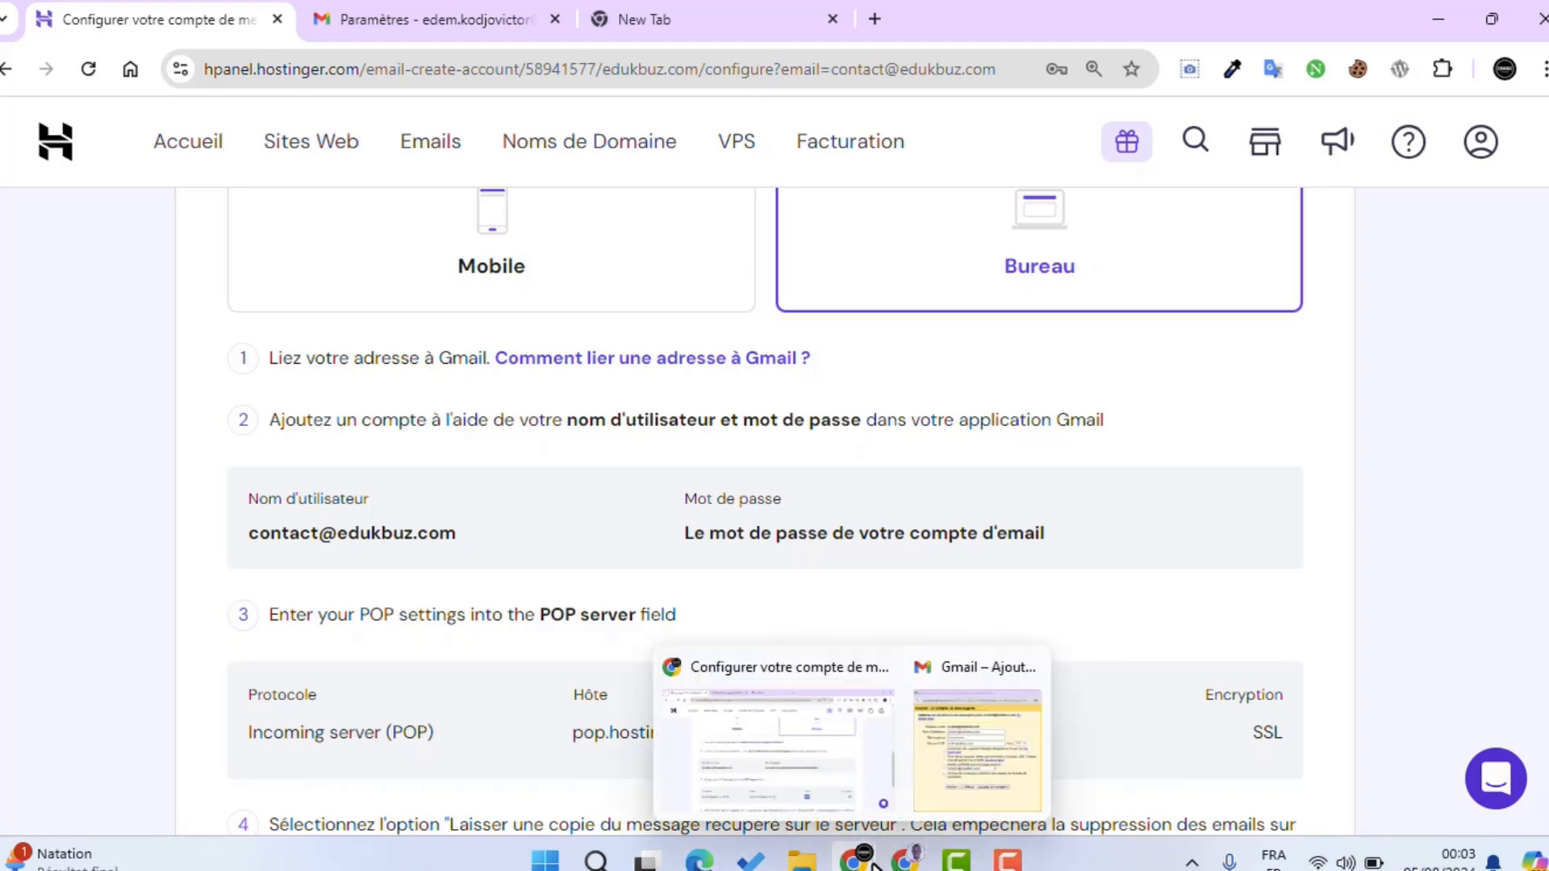
left_click(959, 758)
left_click(840, 326)
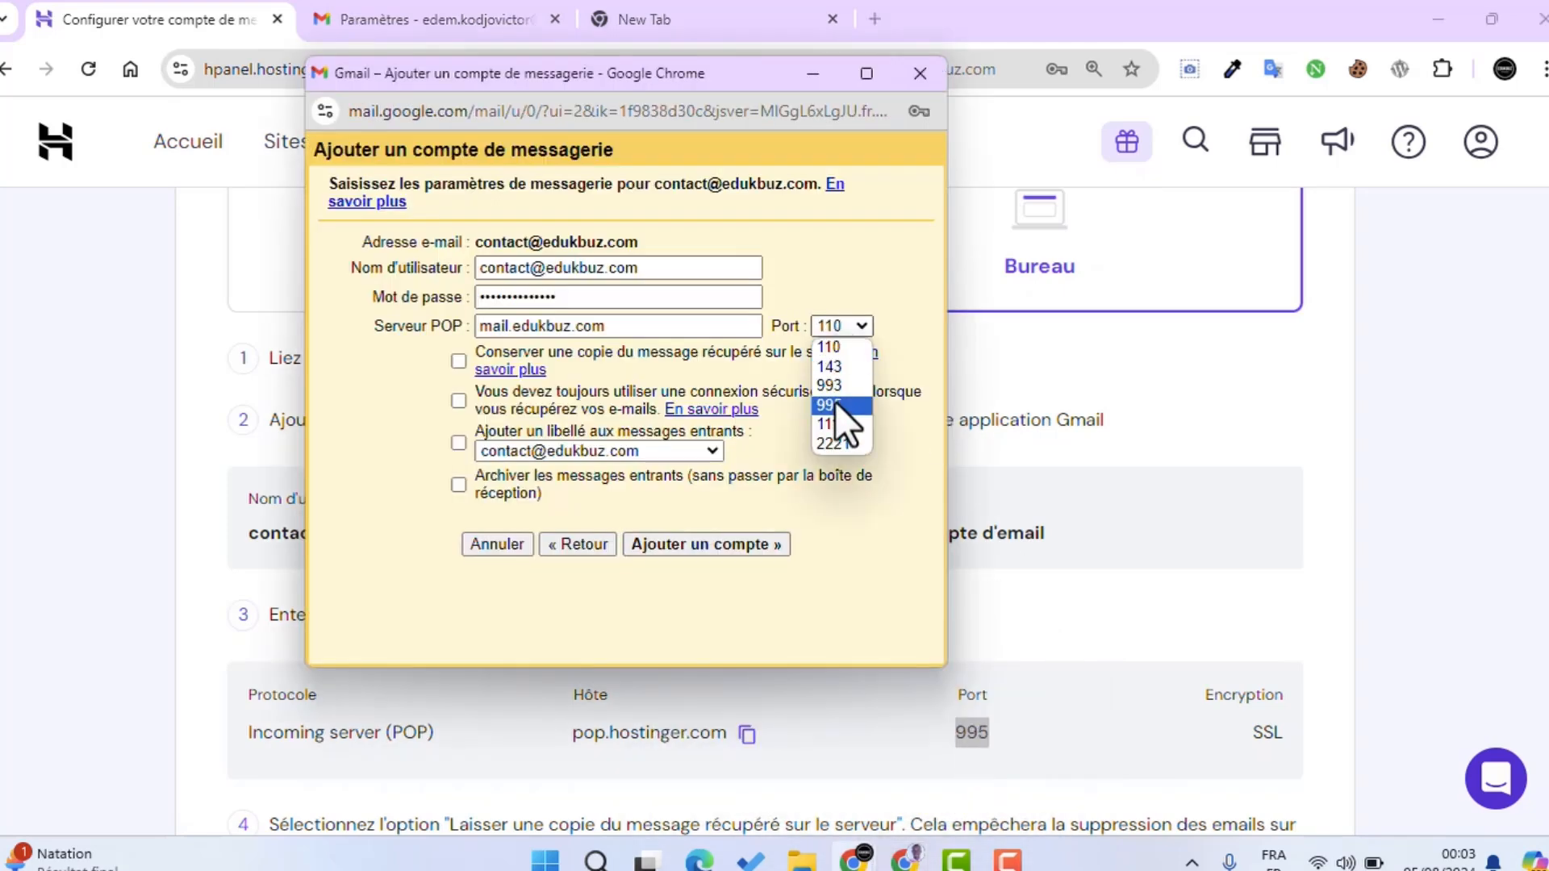
left_click(831, 406)
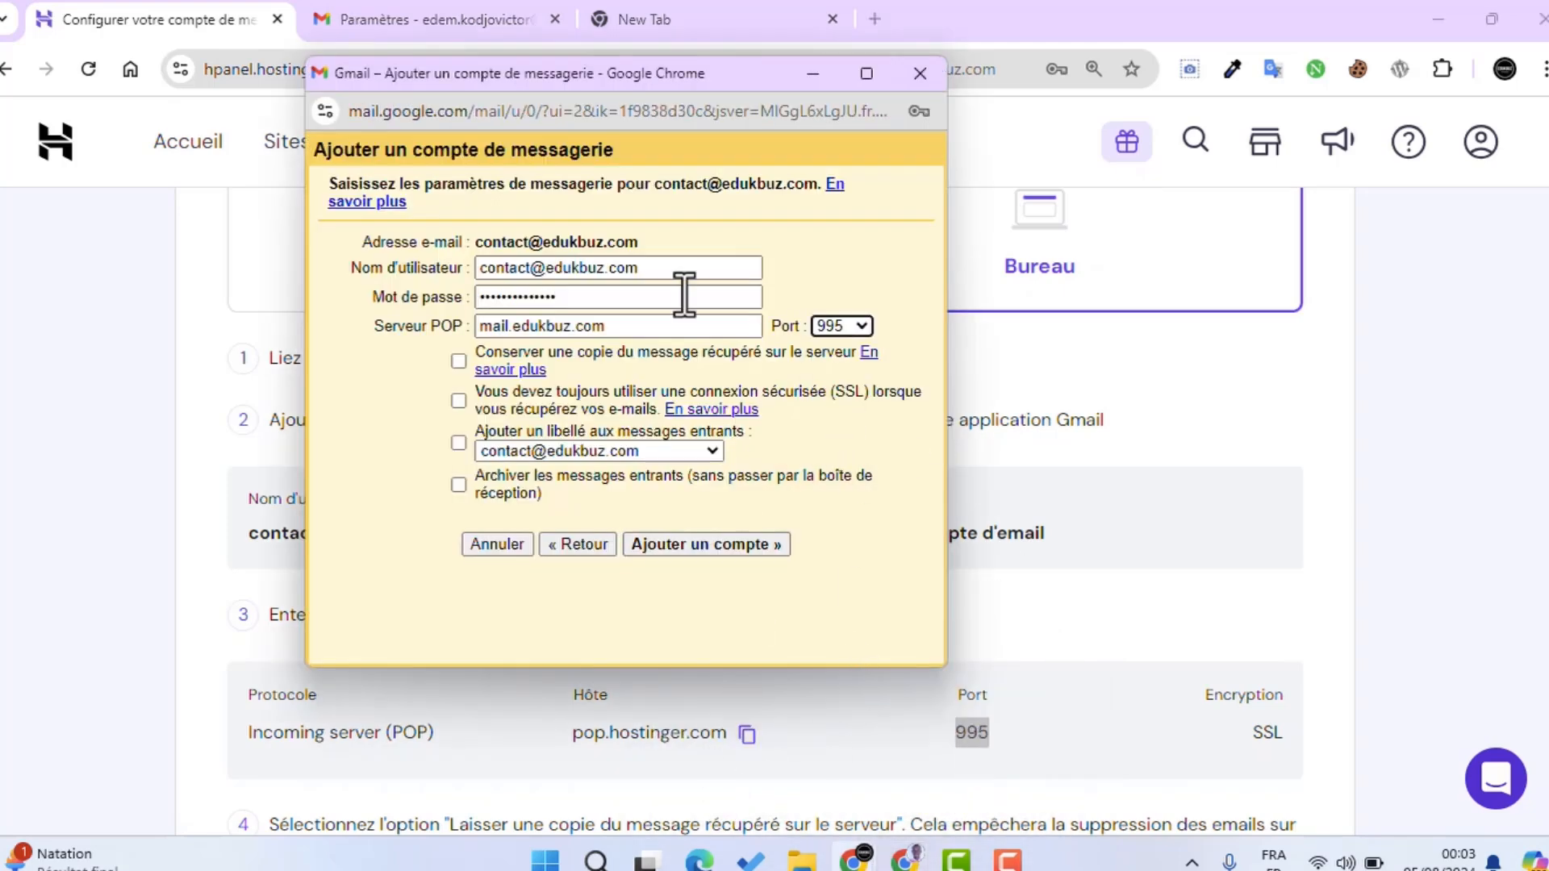
Step: Replace the POP server with pop.hostinger.com, require SSL, and add the account
left_click_drag(642, 76, 1008, 37)
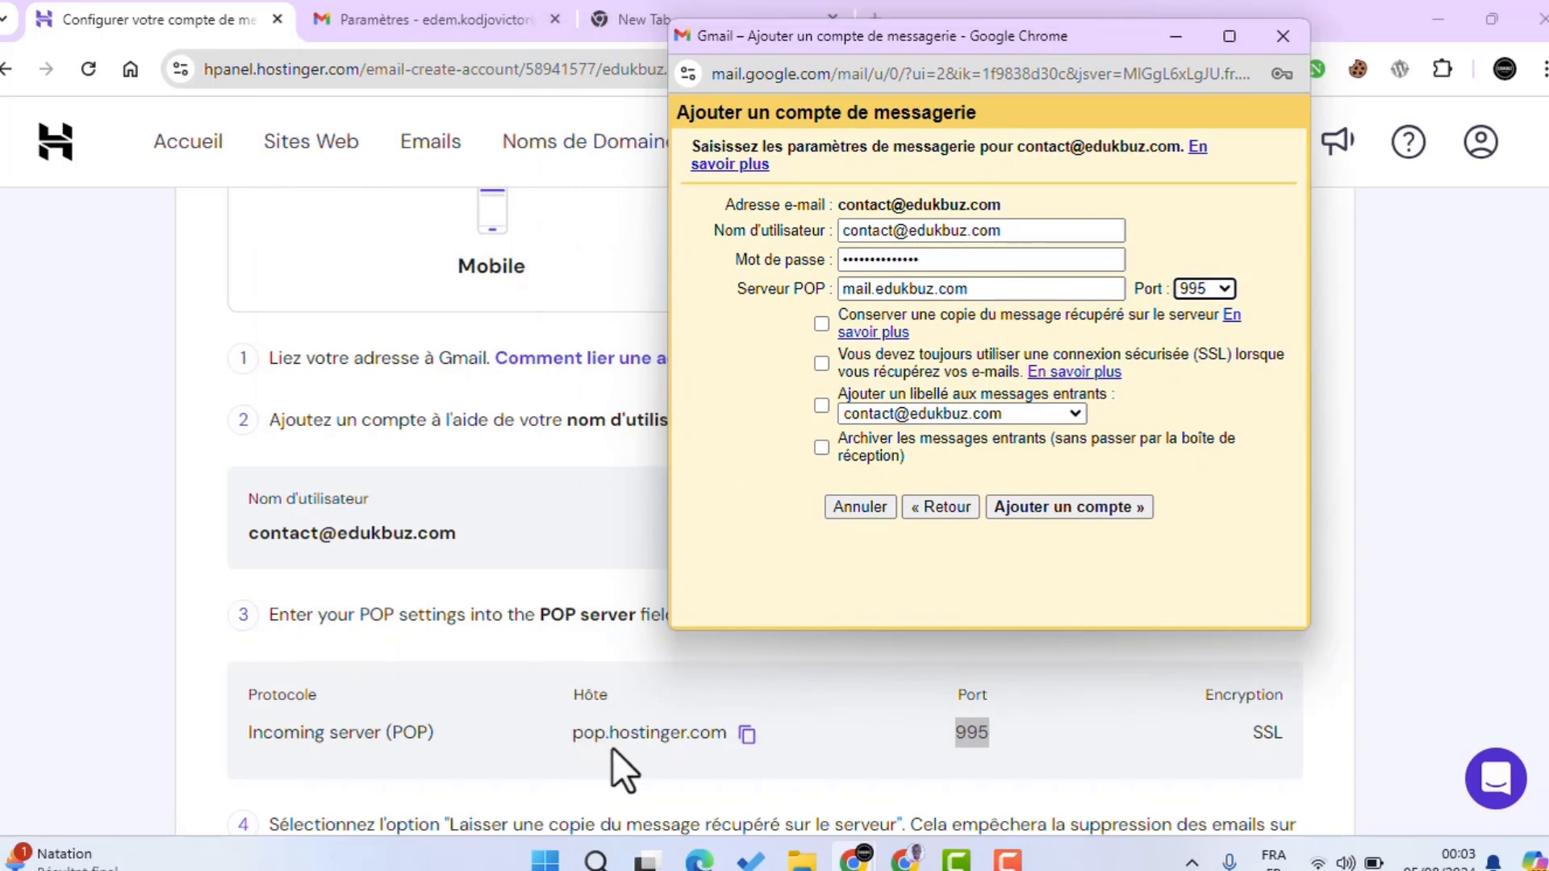
left_click(747, 735)
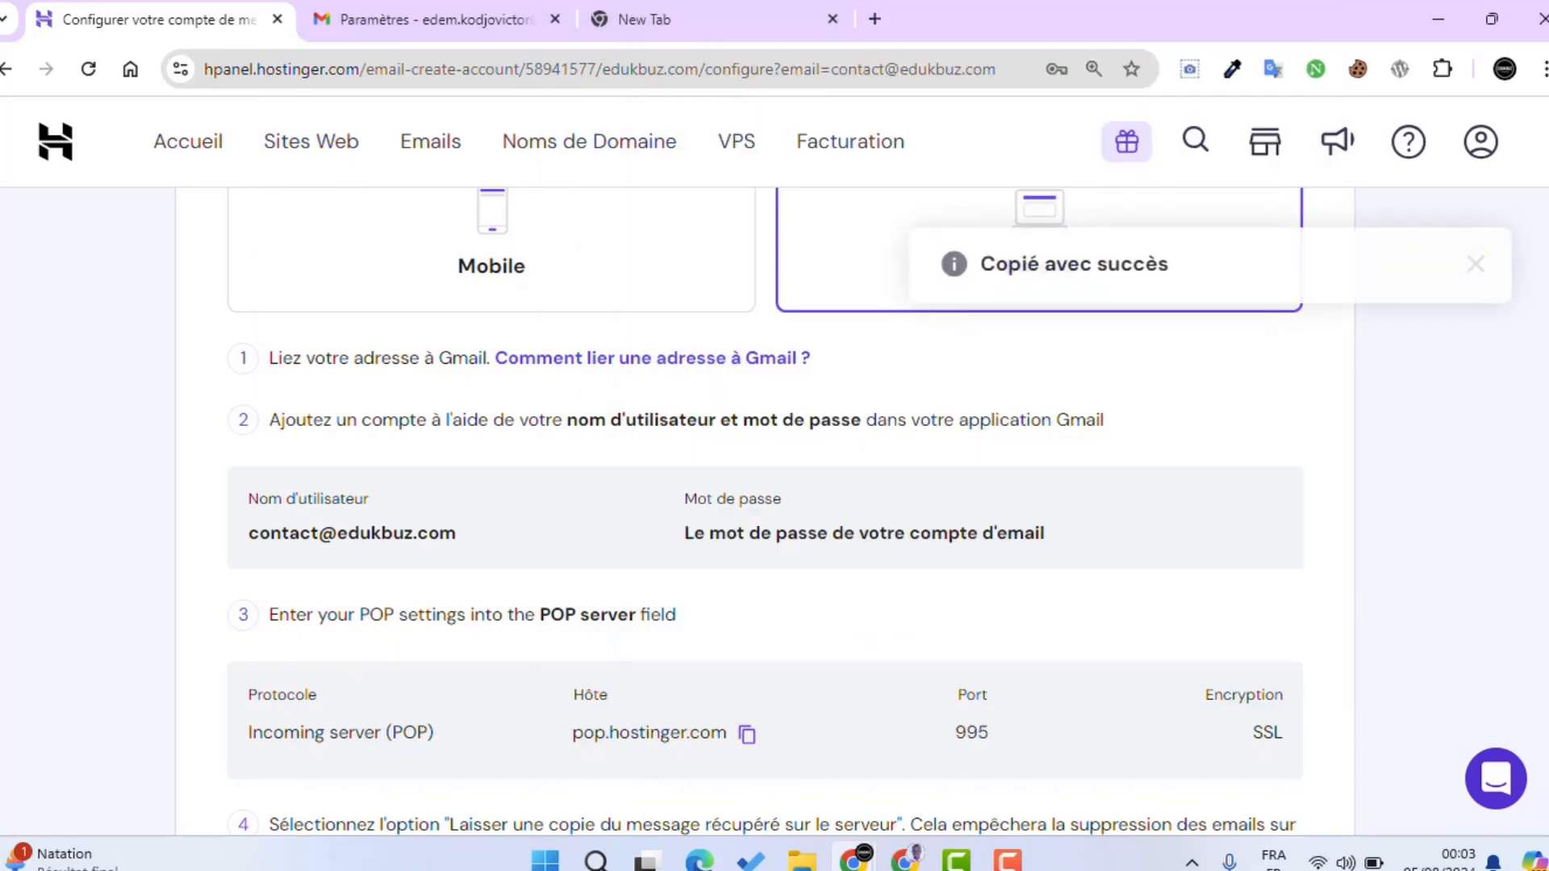
mouse_move(855, 860)
left_click(1003, 738)
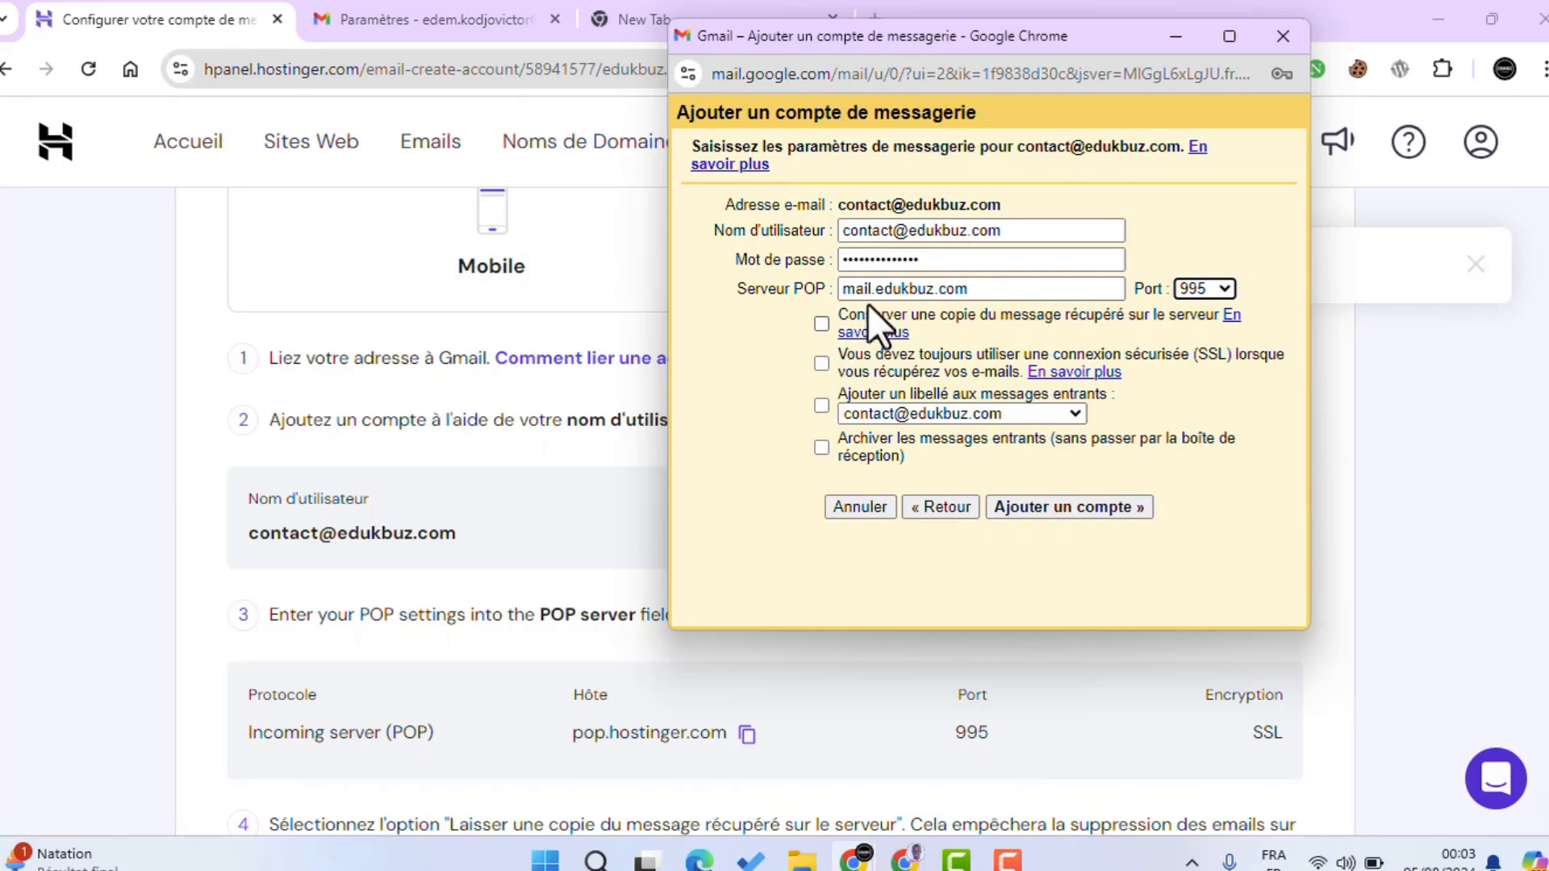
left_click_drag(973, 288, 847, 300)
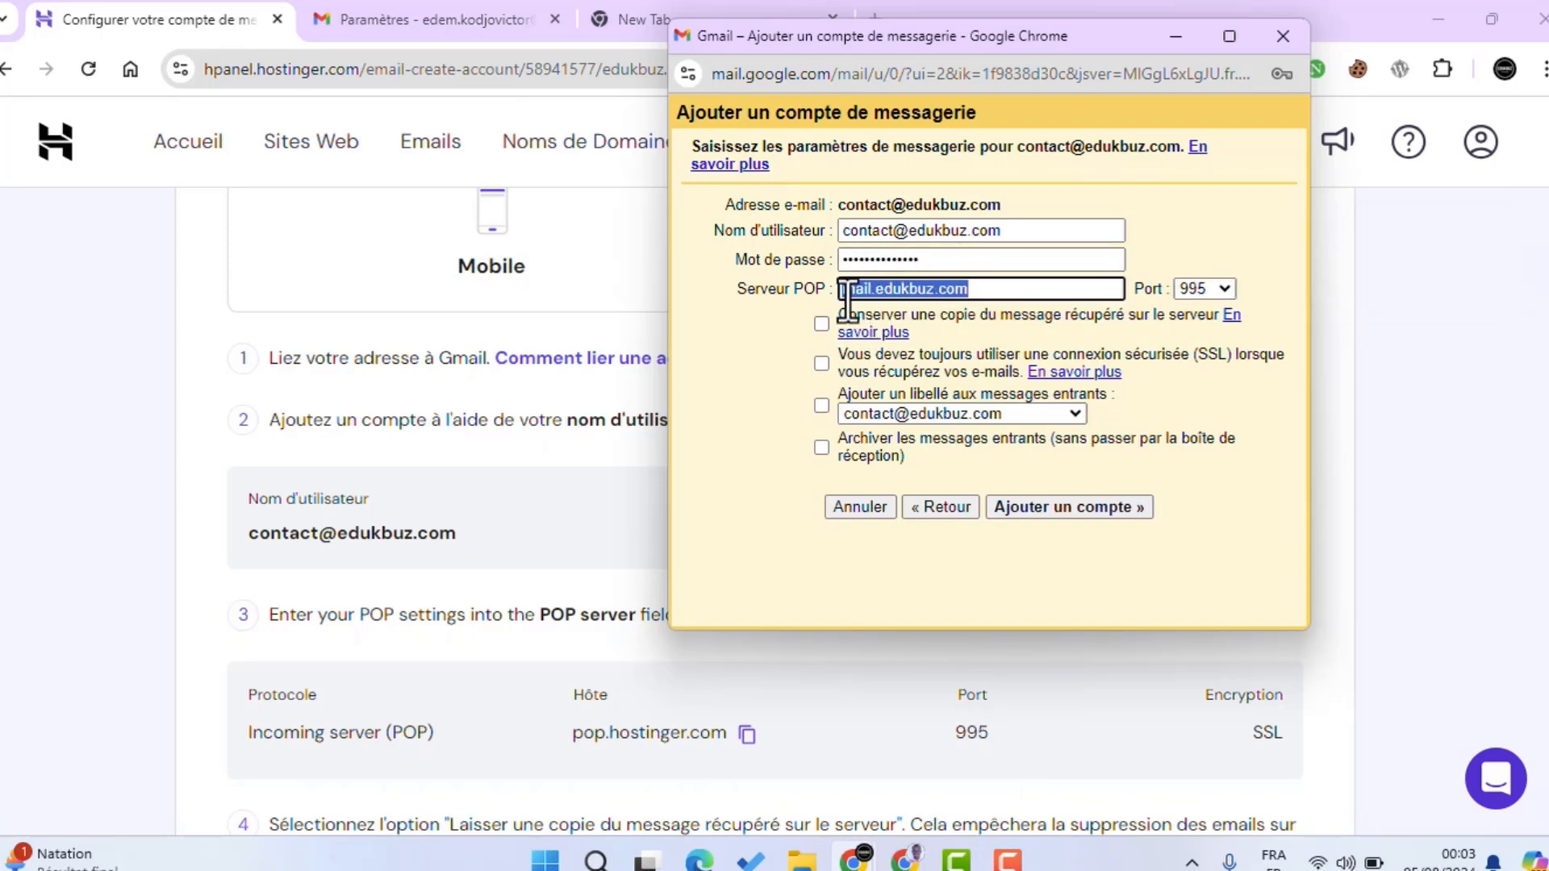
key("ctrl+v")
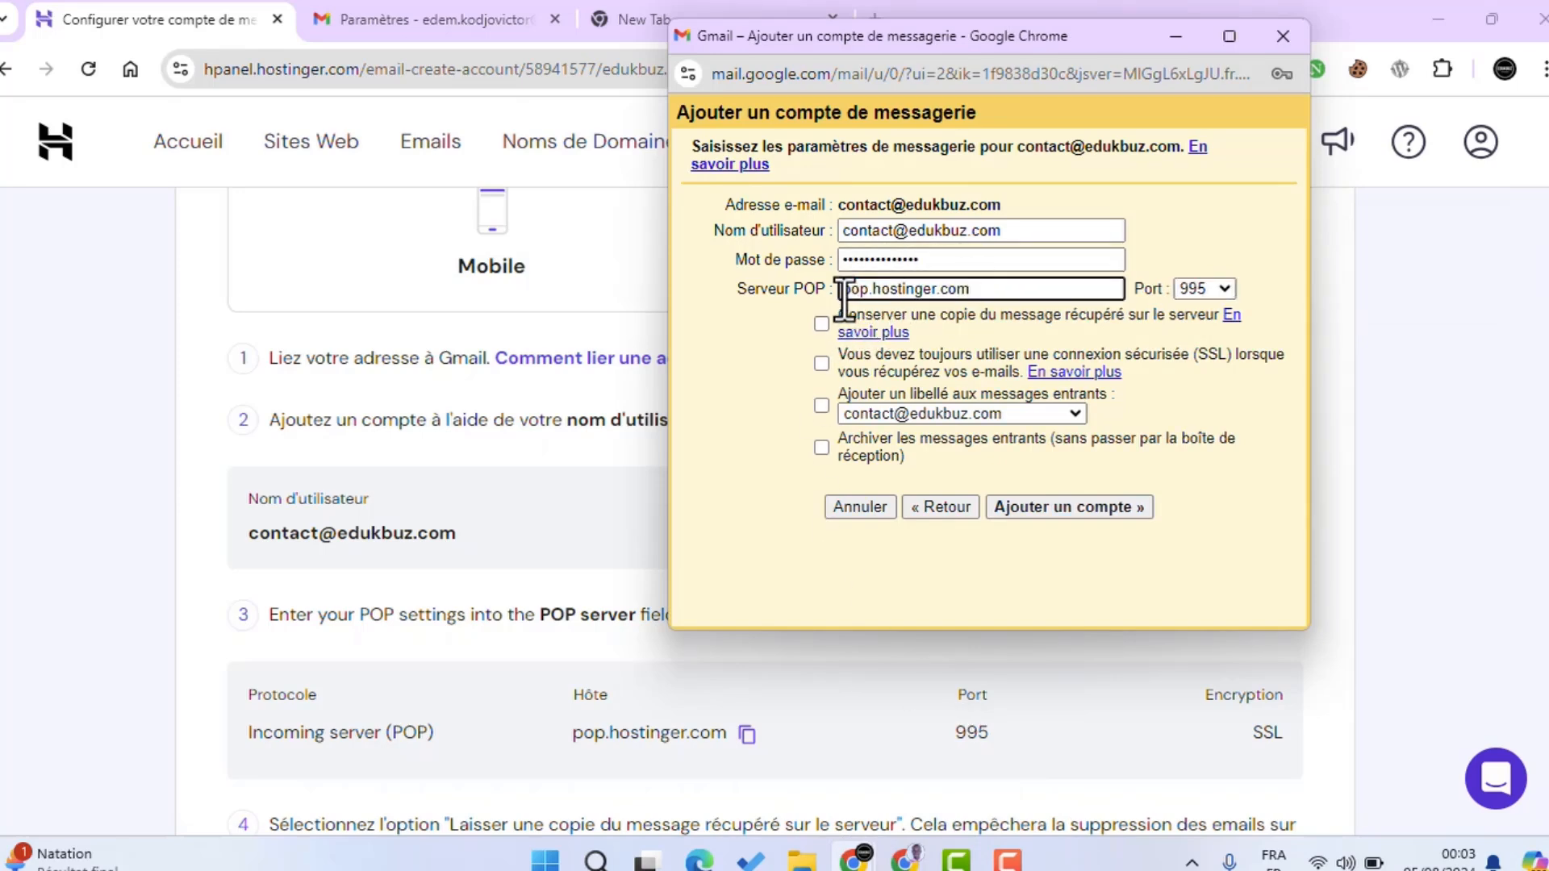
left_click(819, 367)
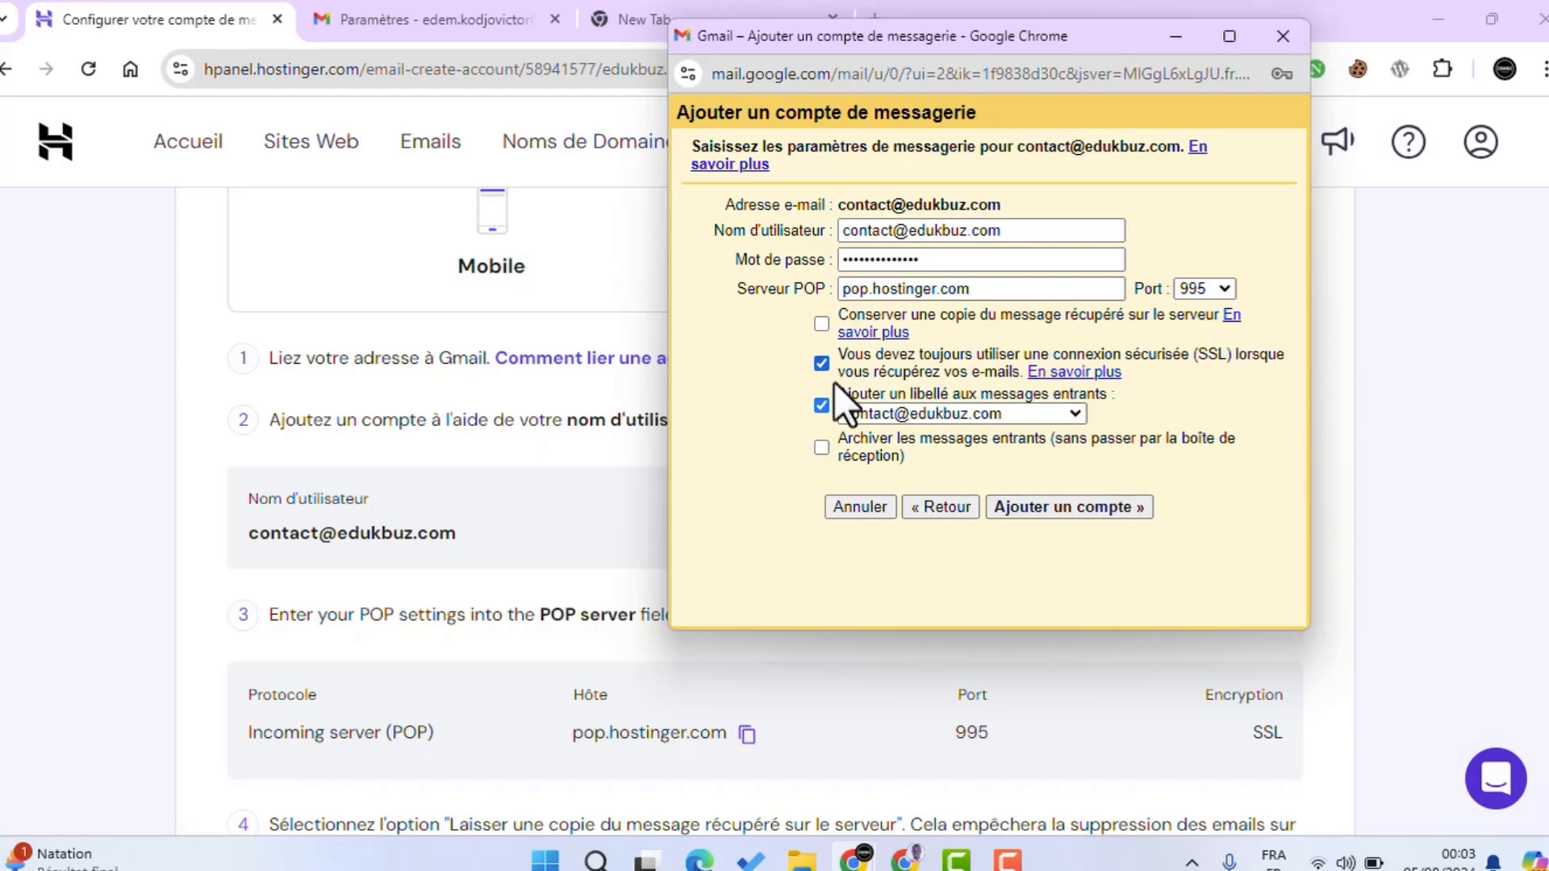
left_click(1068, 505)
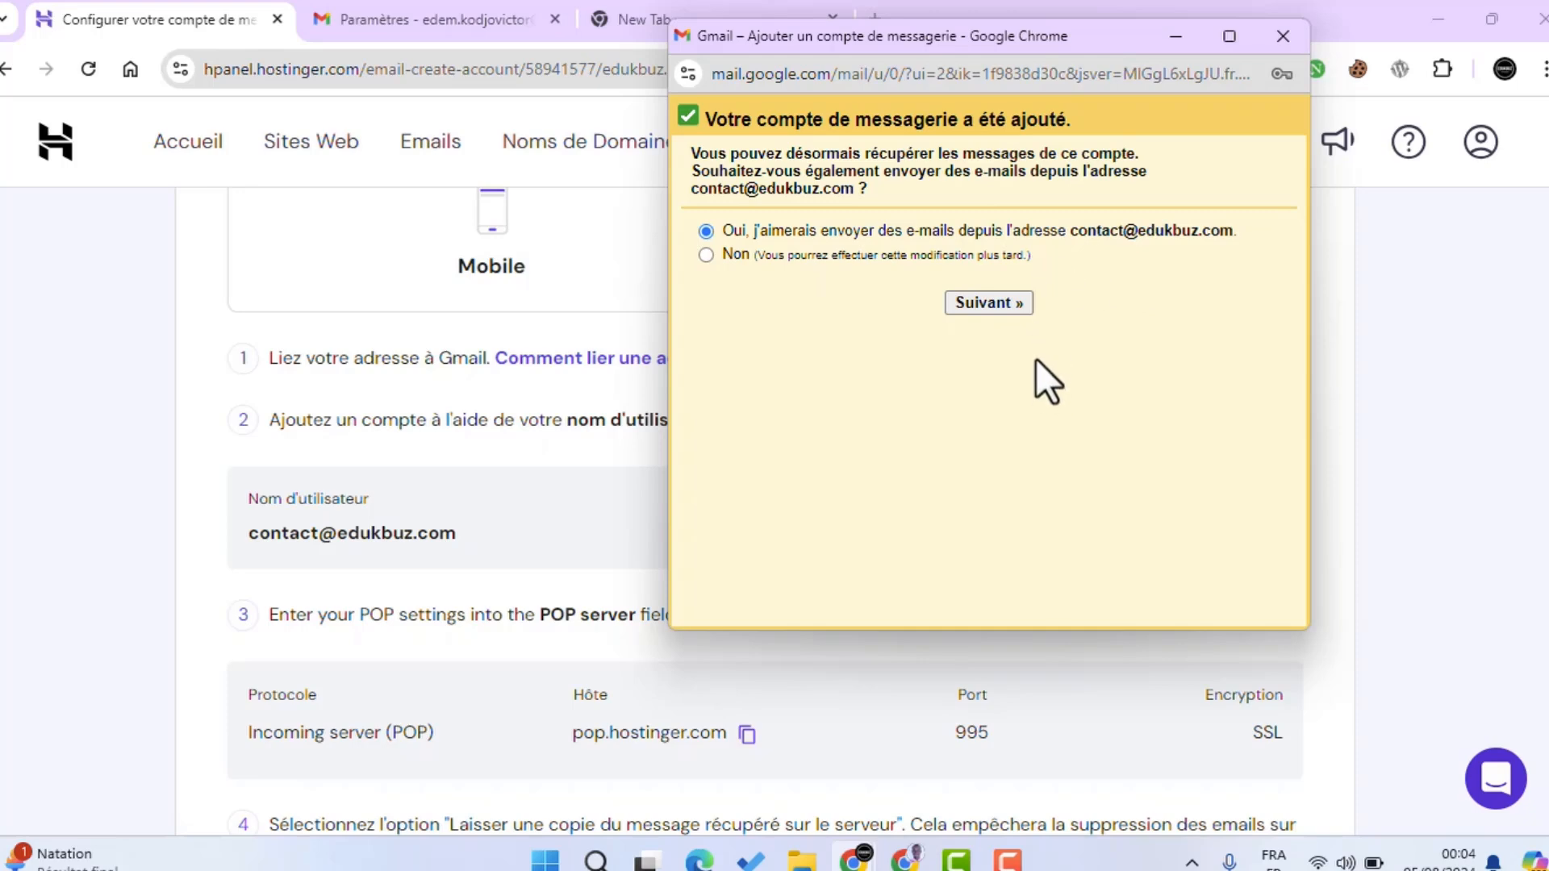
left_click(1000, 305)
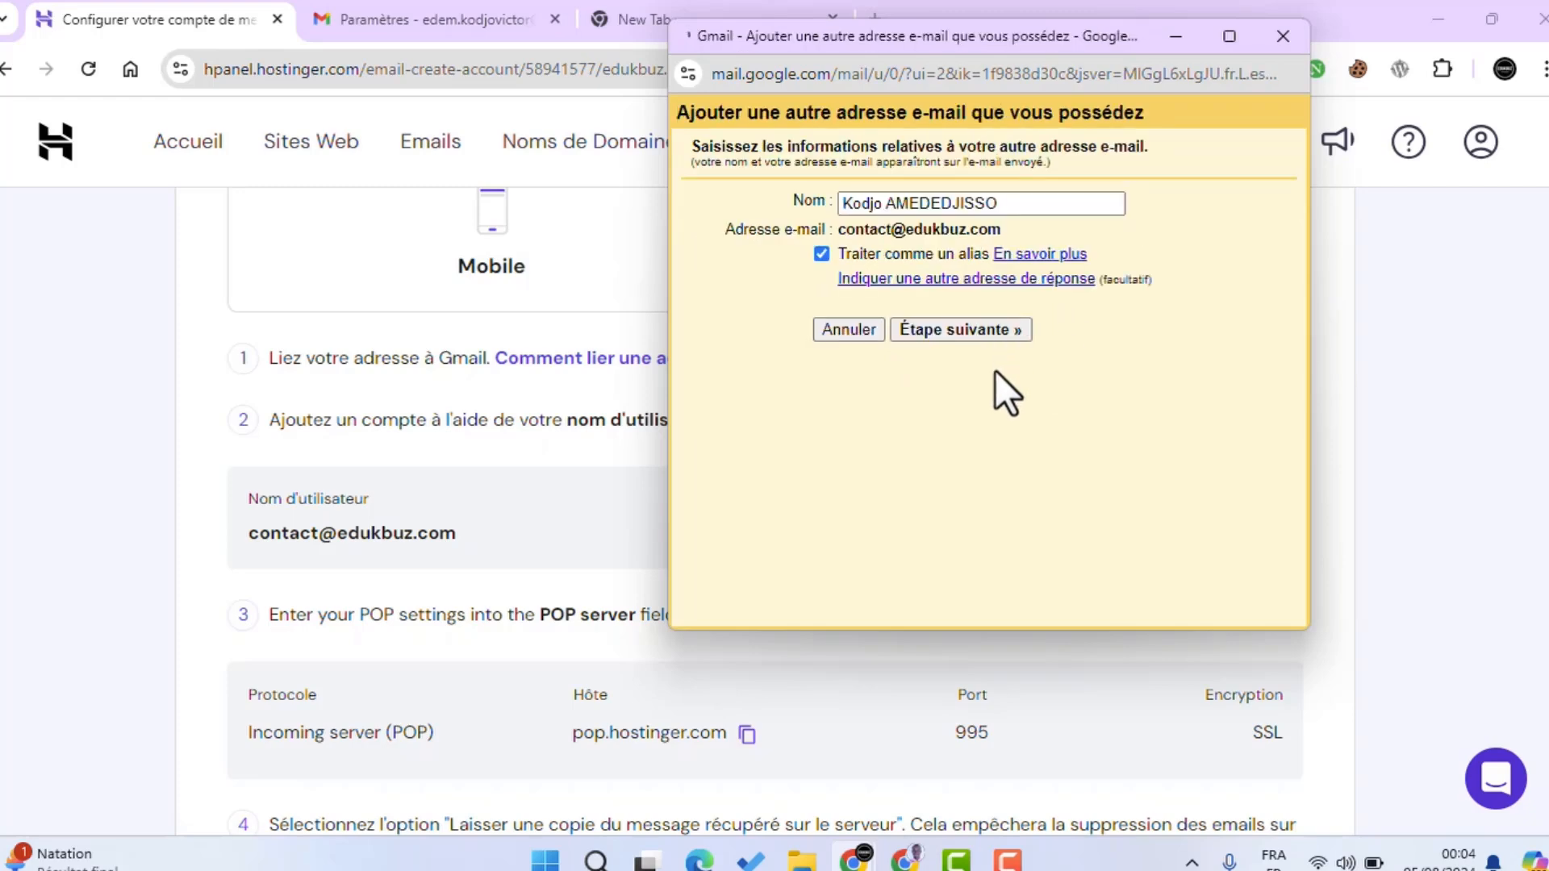
left_click(968, 330)
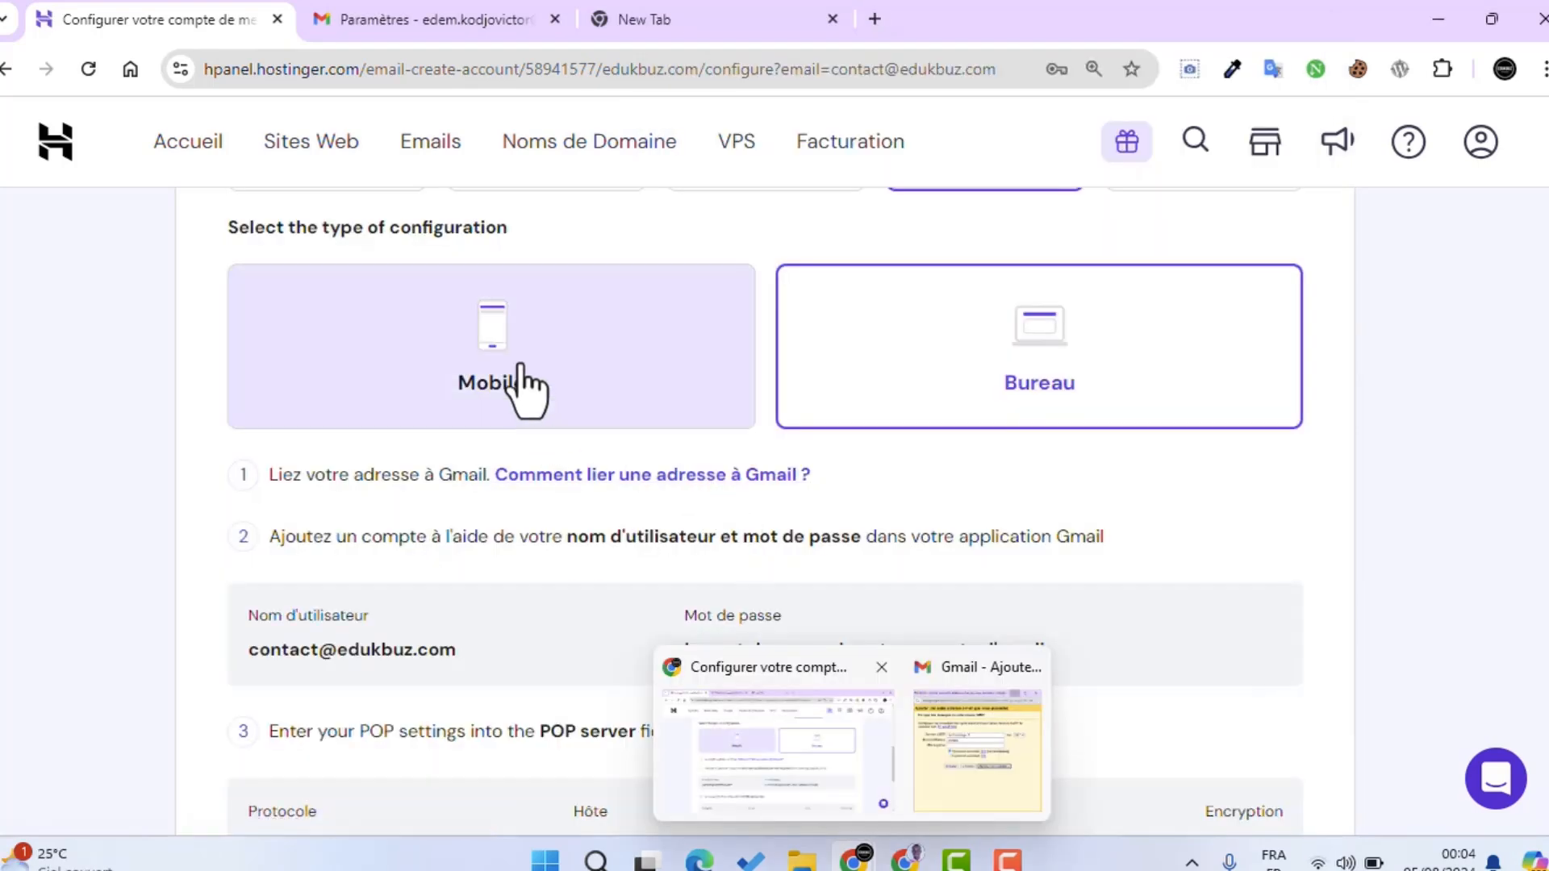
left_click(523, 388)
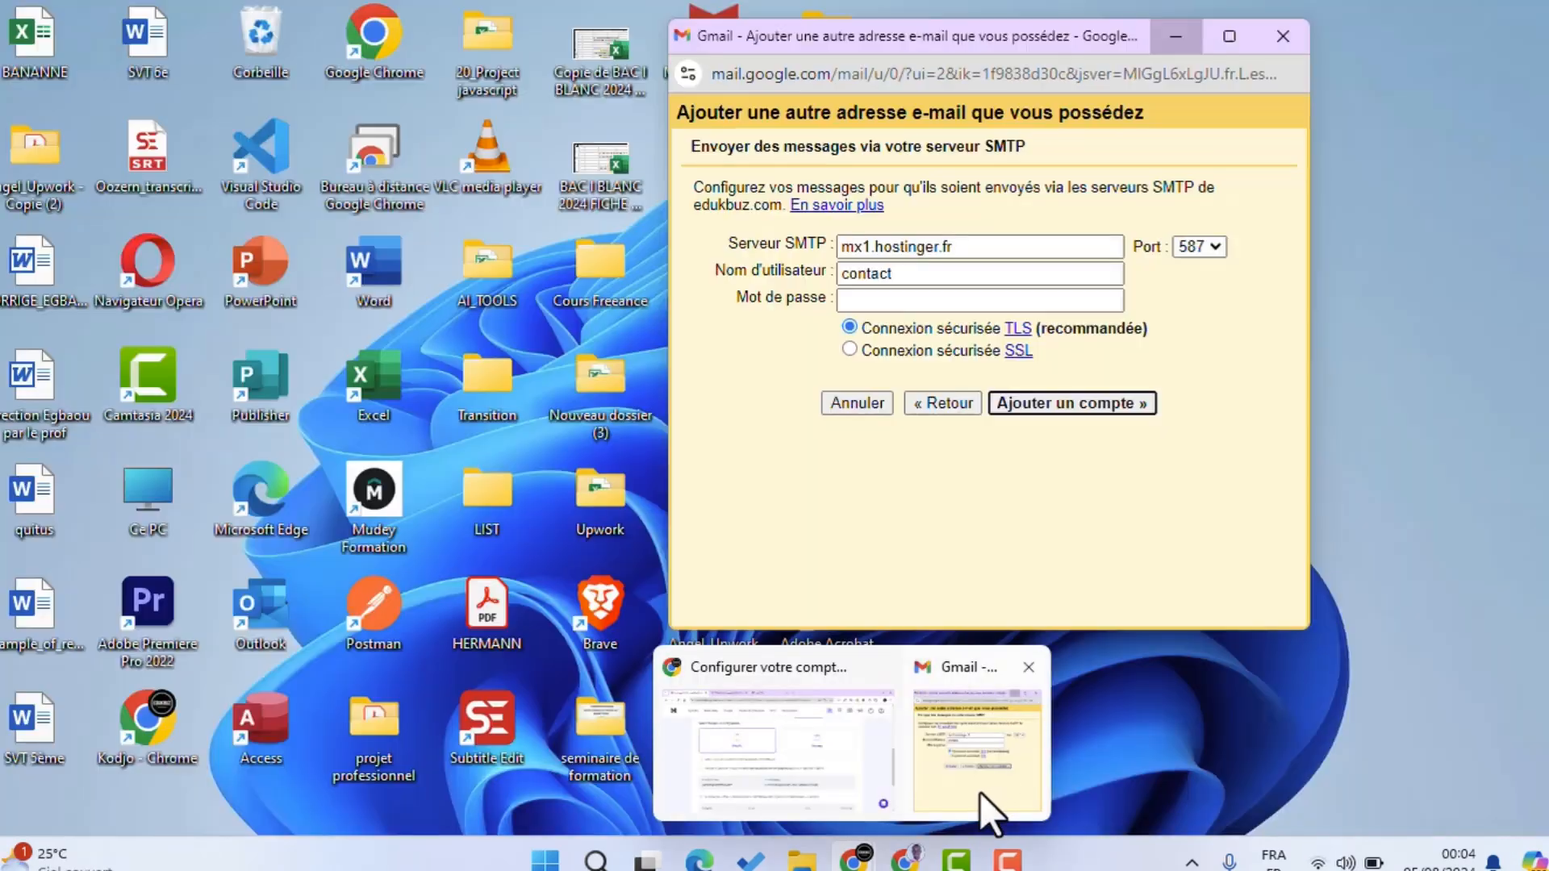
left_click(980, 792)
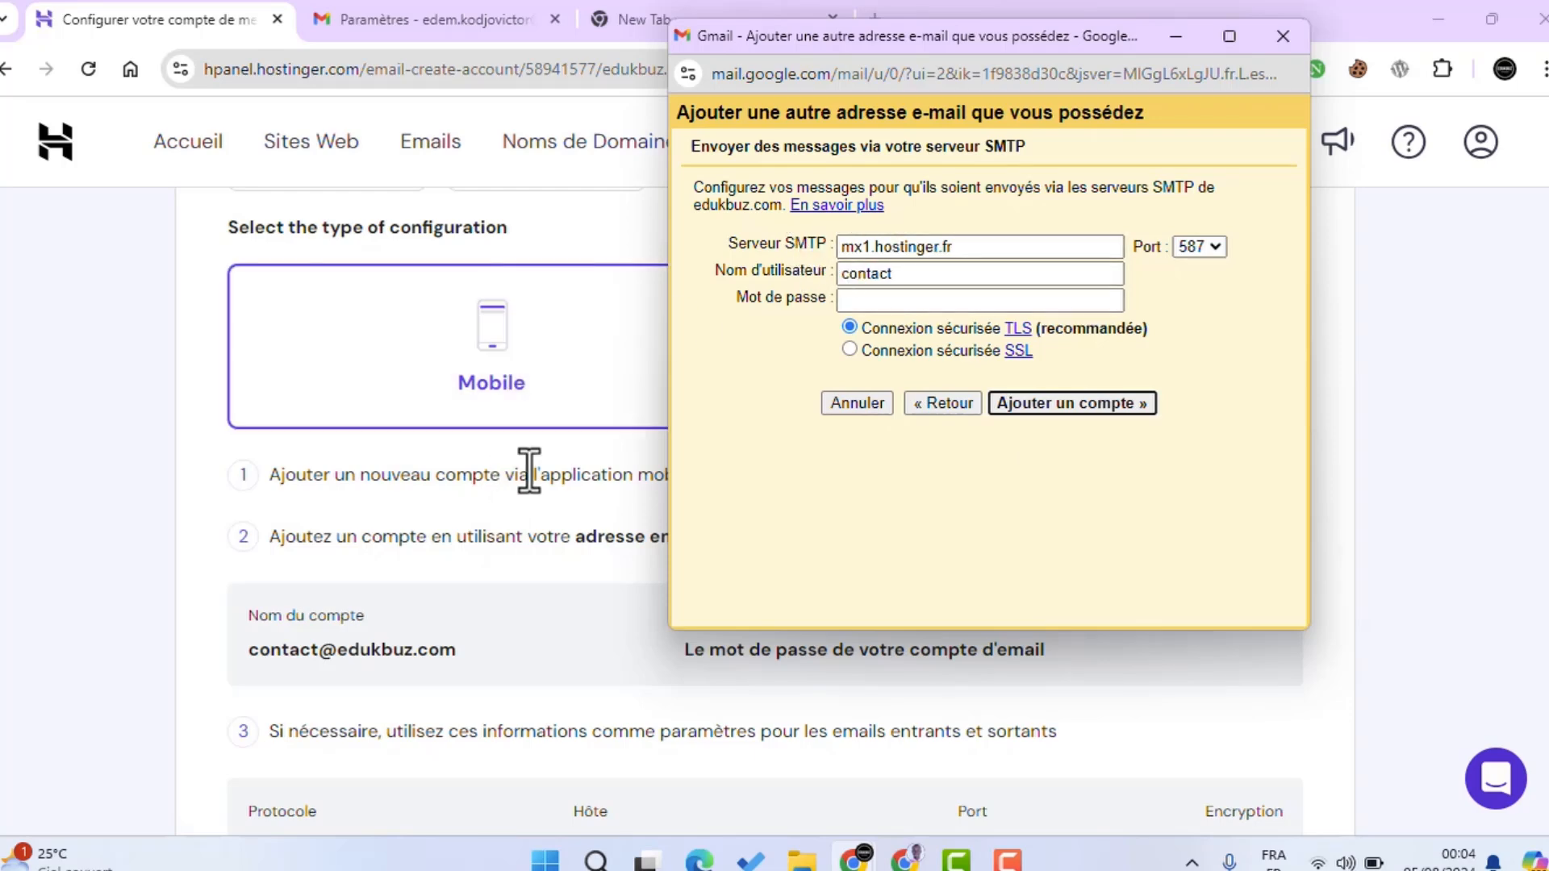
left_click_drag(768, 47, 834, 762)
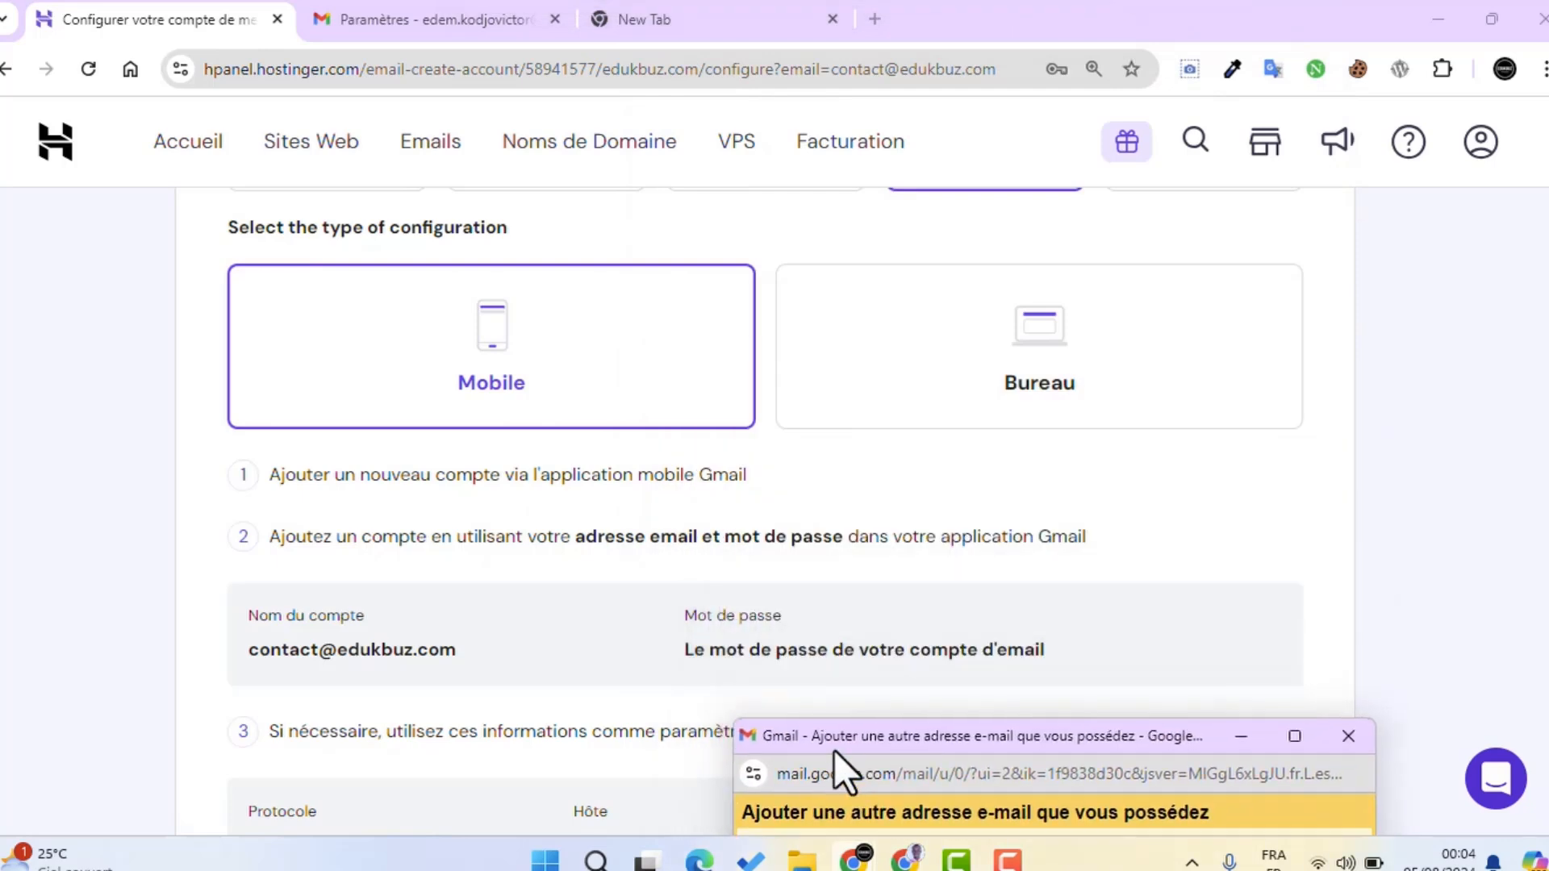
scroll(787, 492, "down", 6)
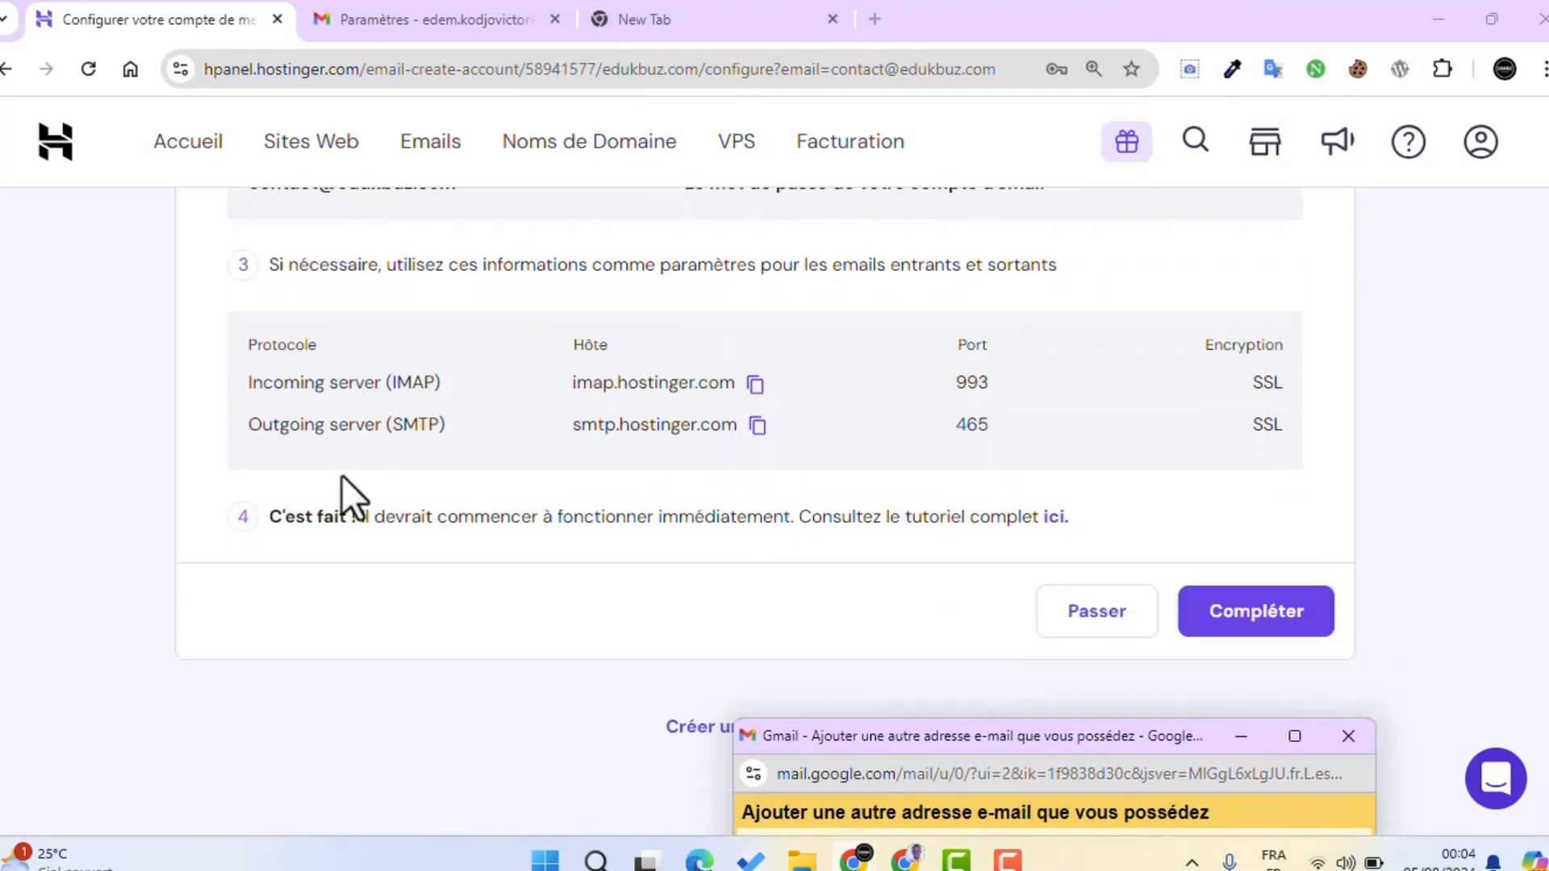
left_click(757, 425)
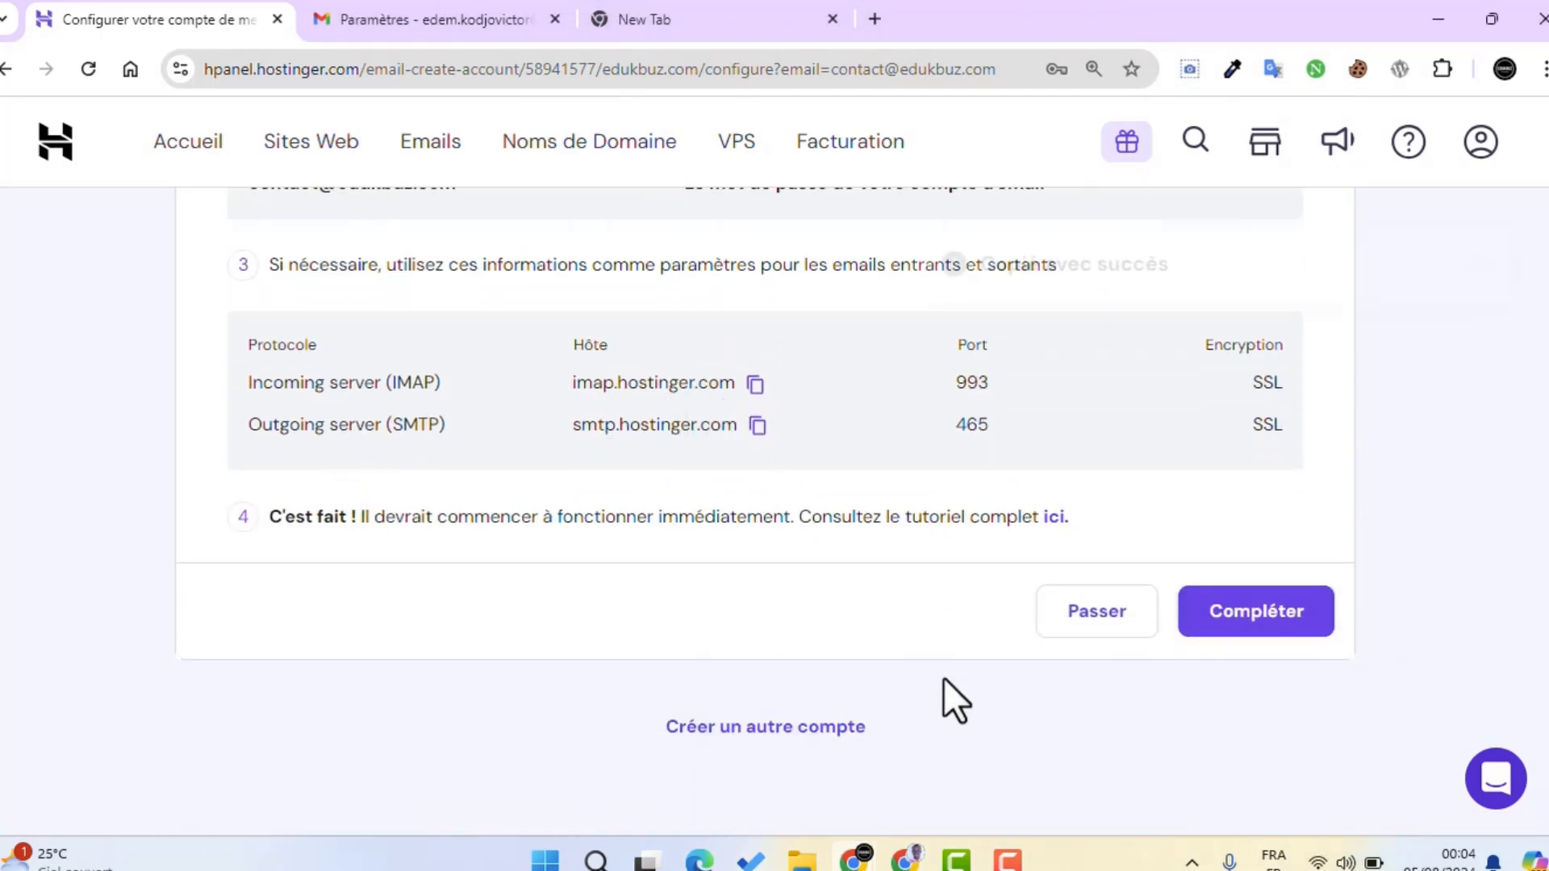
mouse_move(891, 859)
left_click(962, 772)
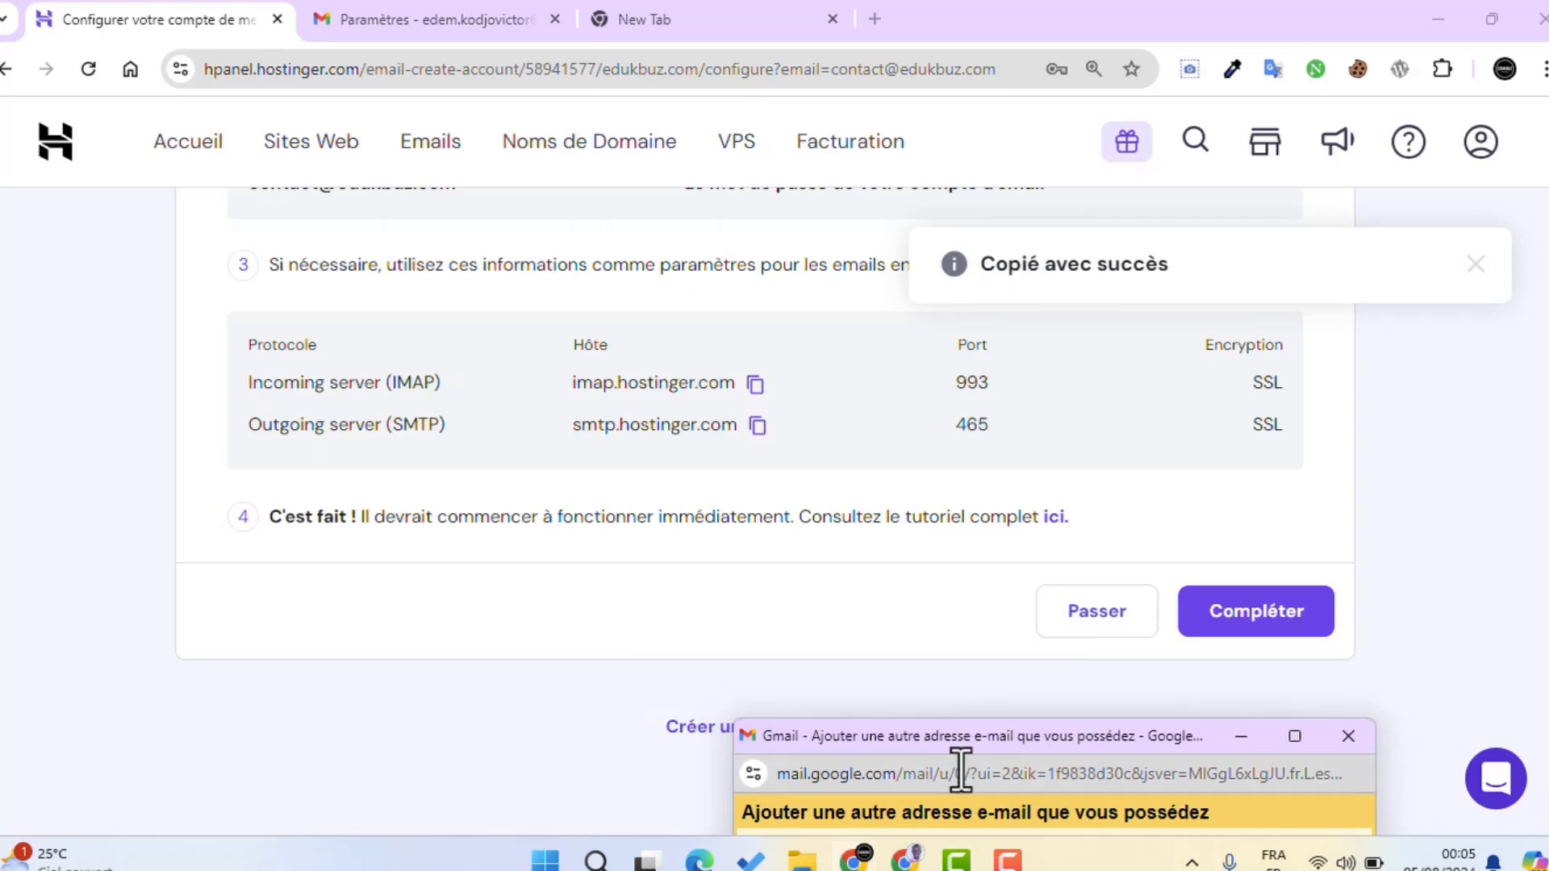
left_click_drag(952, 732, 939, 245)
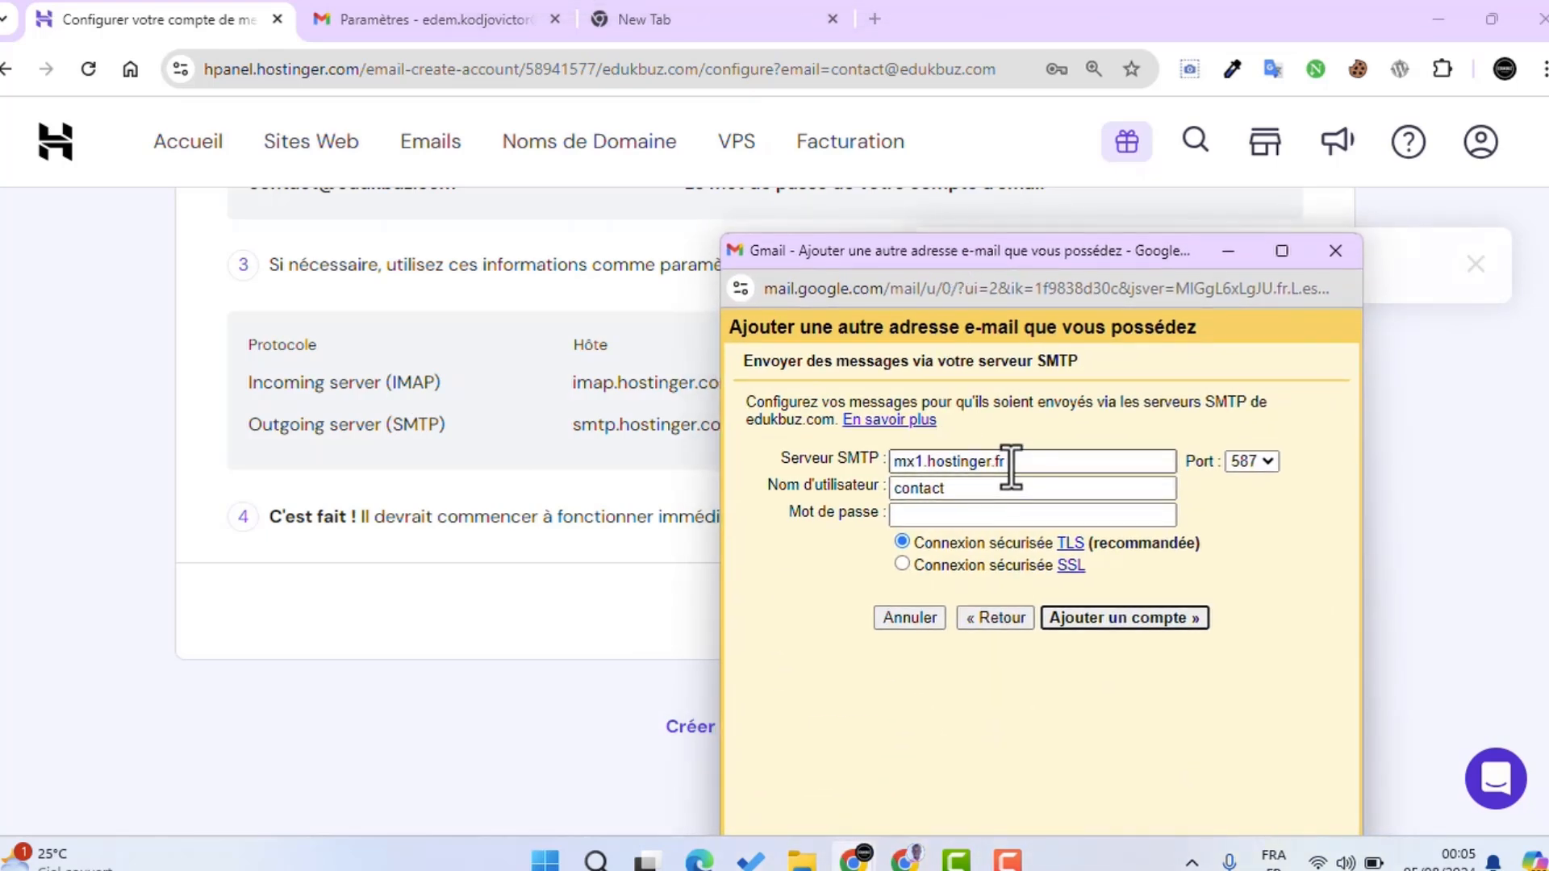
left_click_drag(1010, 463, 867, 480)
key("ctrl+v")
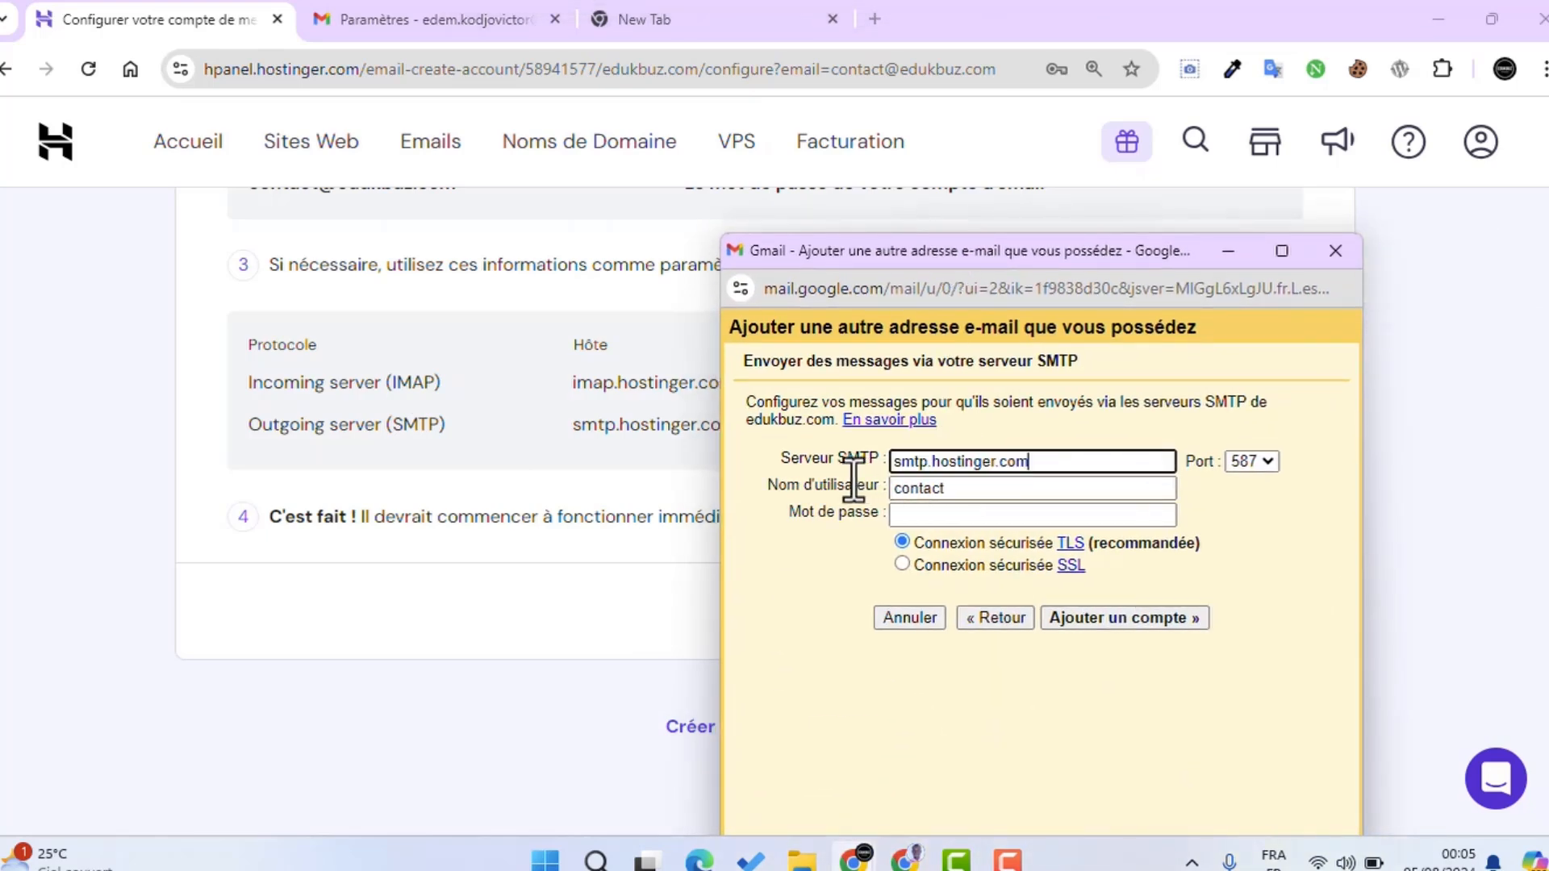
left_click_drag(958, 484, 874, 488)
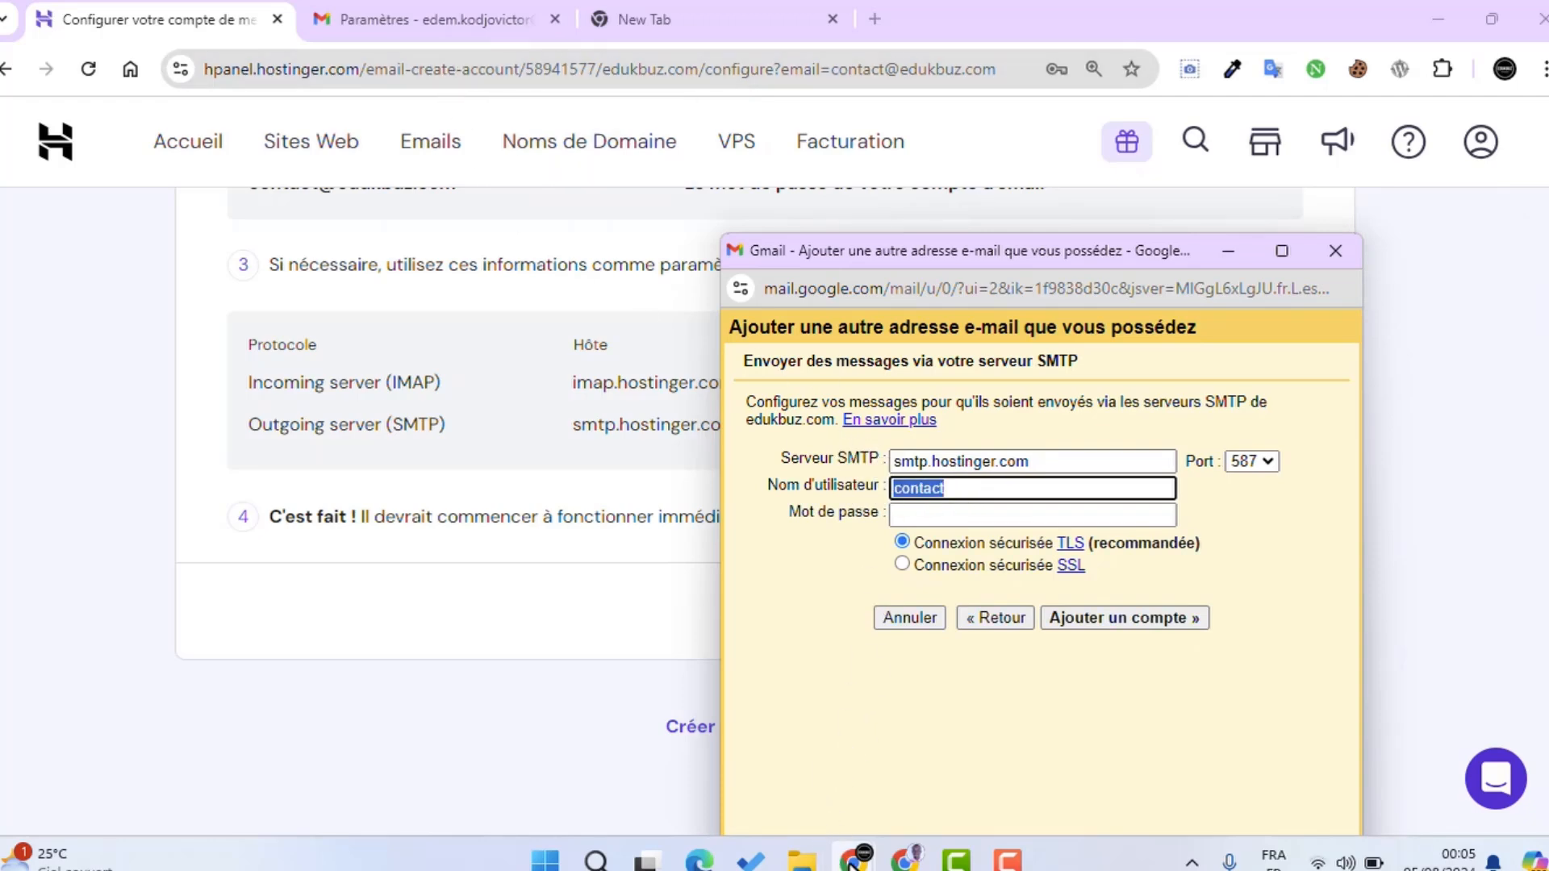
mouse_move(853, 859)
left_click(774, 746)
scroll(588, 581, "up", 4)
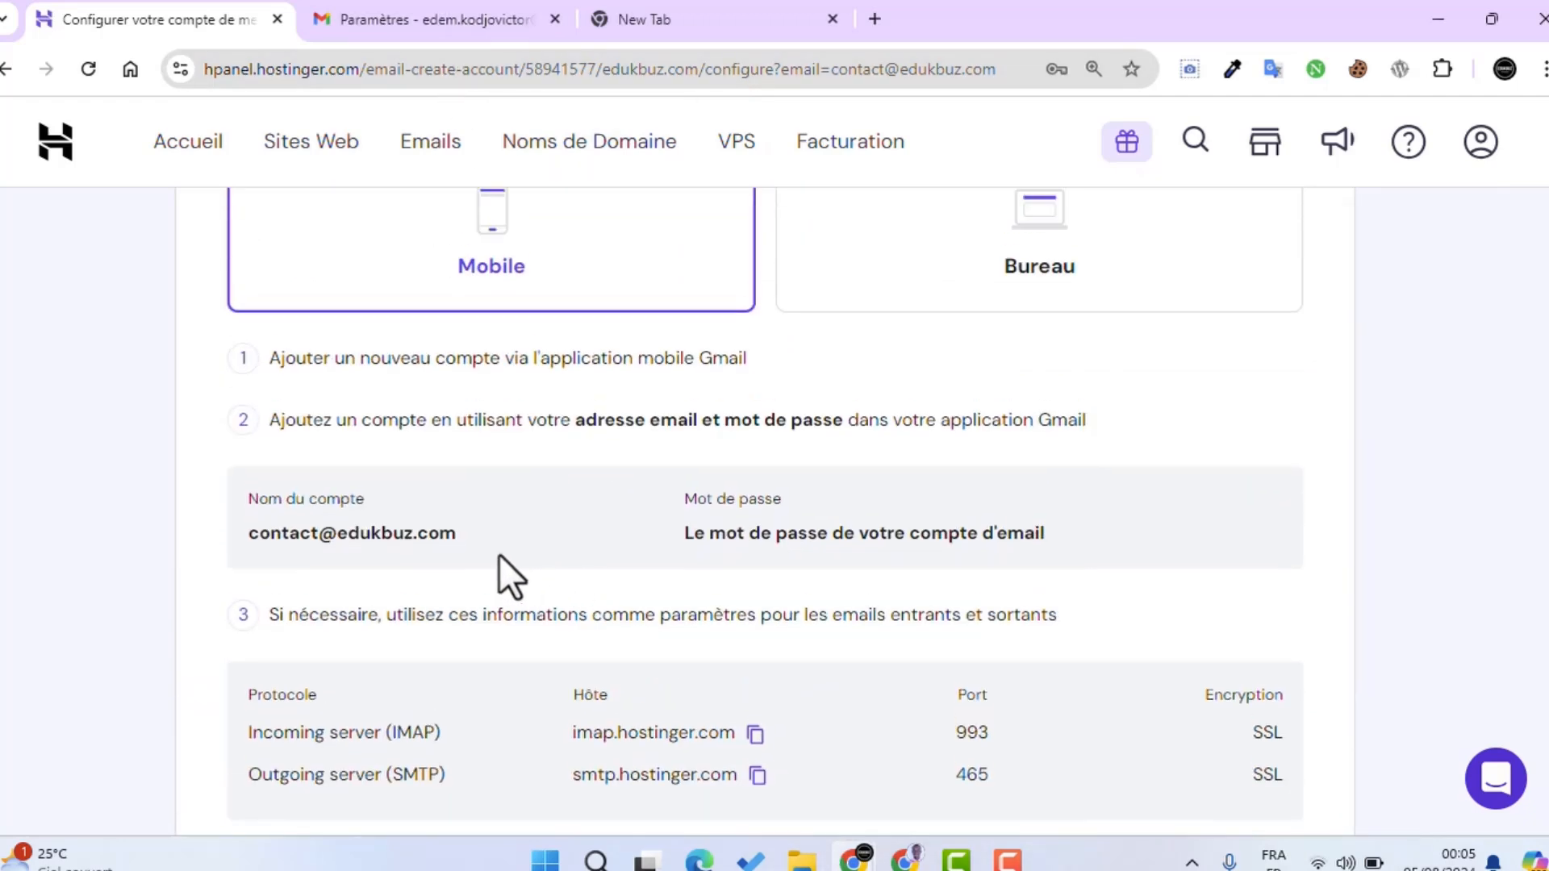
left_click_drag(457, 534, 247, 534)
right_click(303, 531)
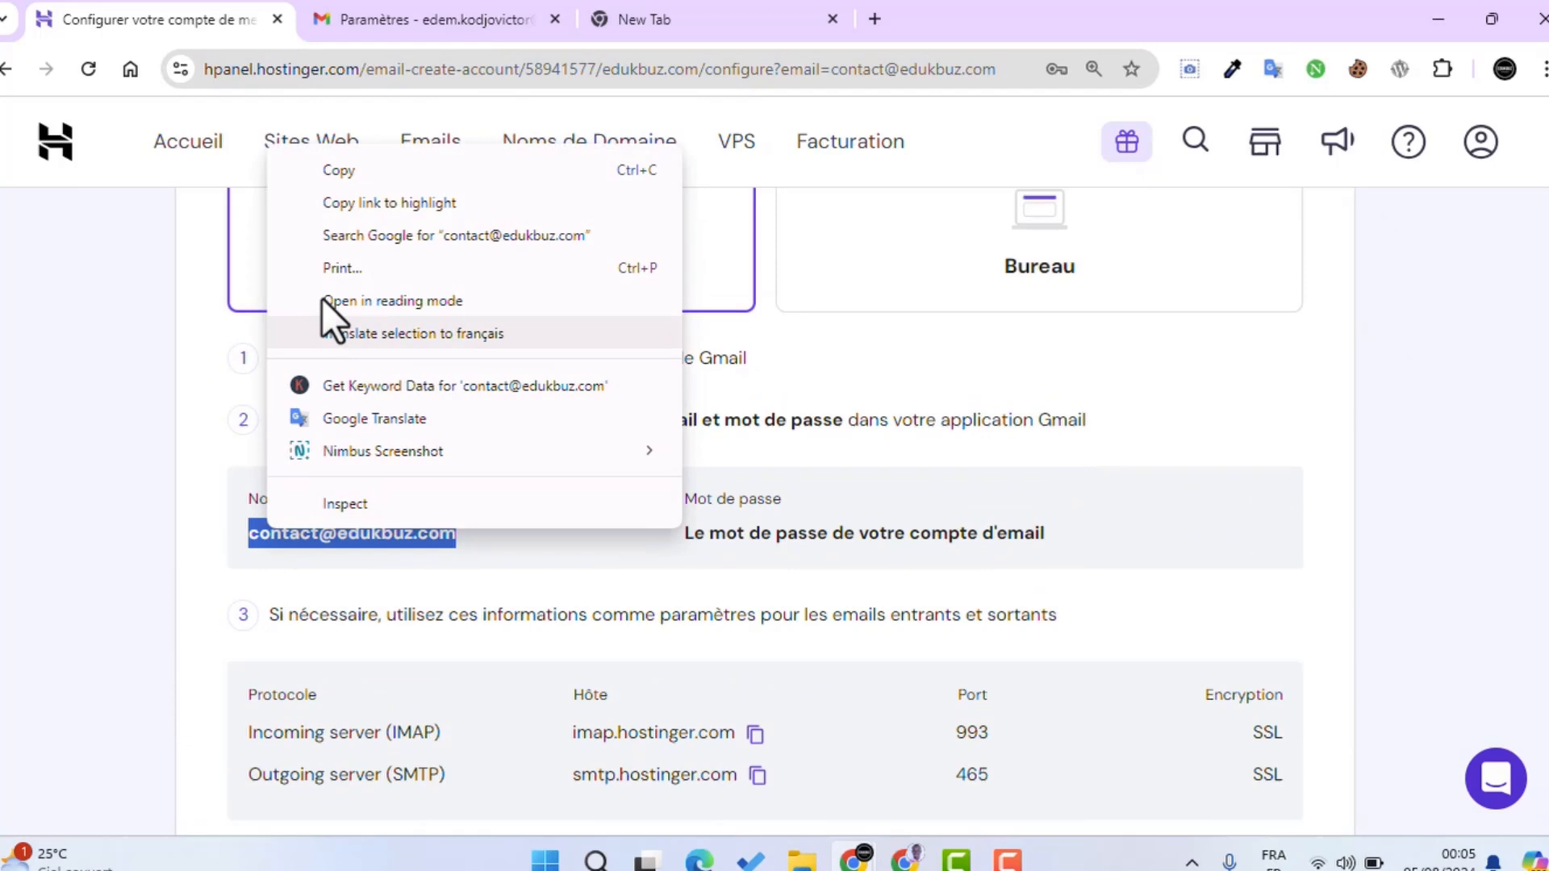
left_click(328, 166)
mouse_move(853, 860)
left_click(962, 792)
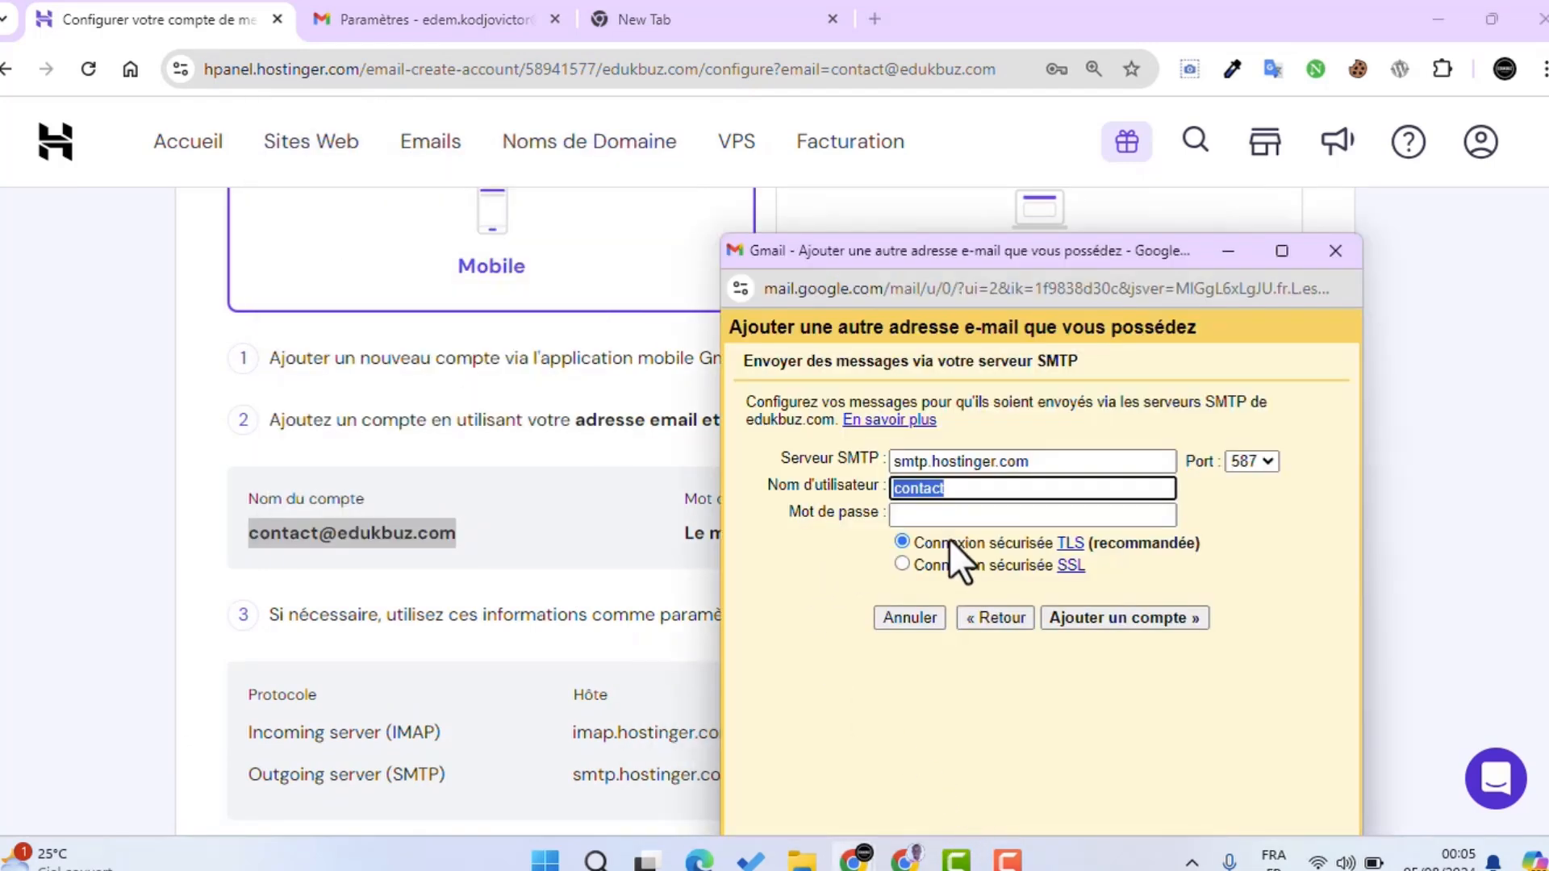
key("BackSpace")
key("ctrl+v")
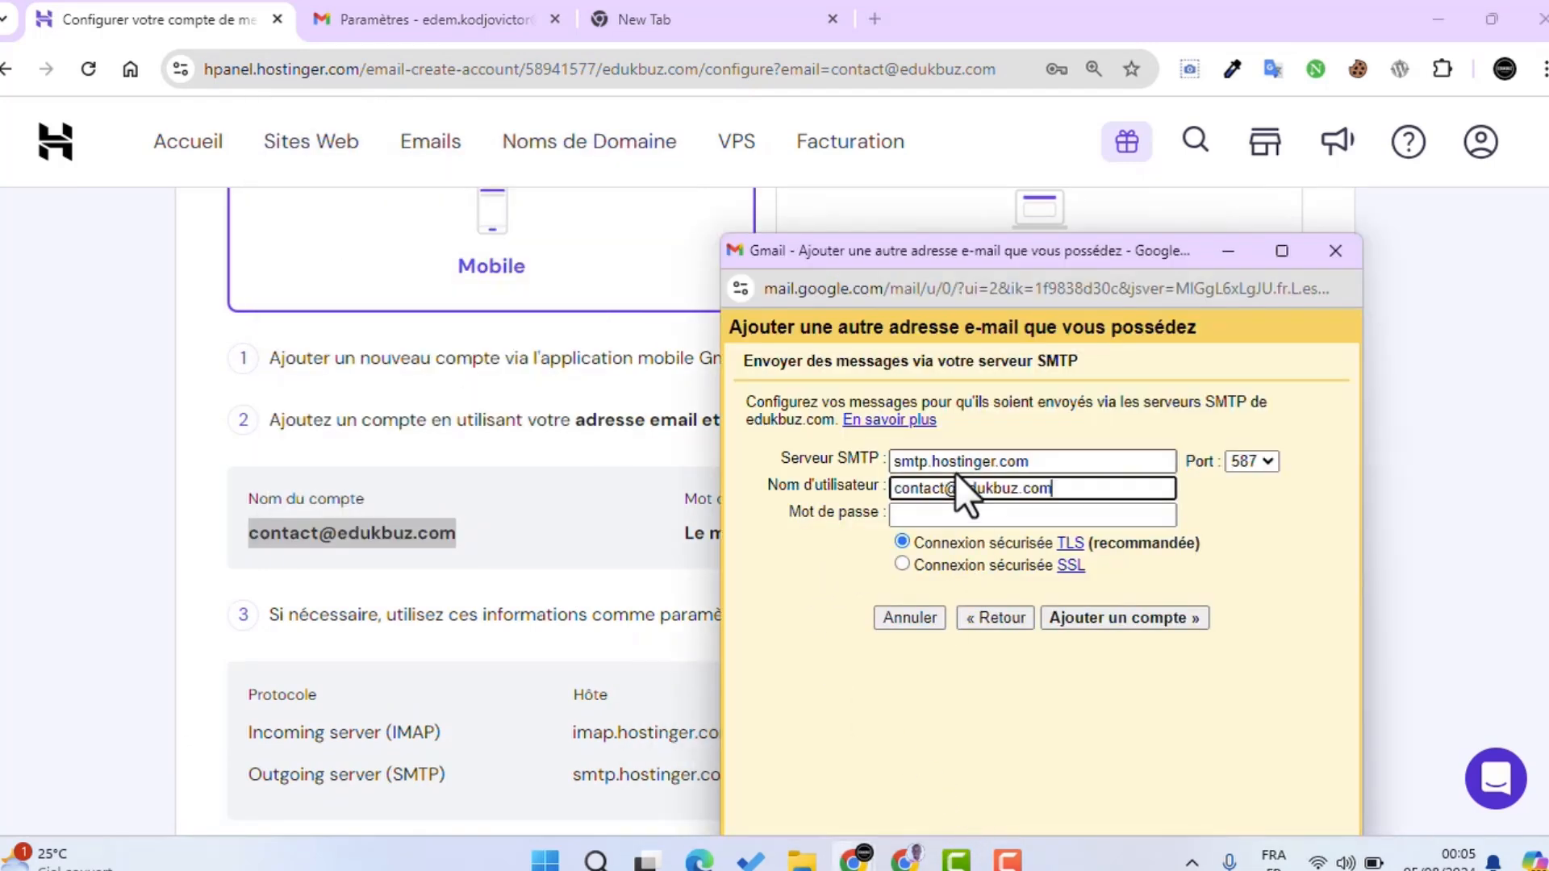
Step: Enter the mailbox password, choose port 465 with SSL, and submit the SMTP settings
left_click(950, 514)
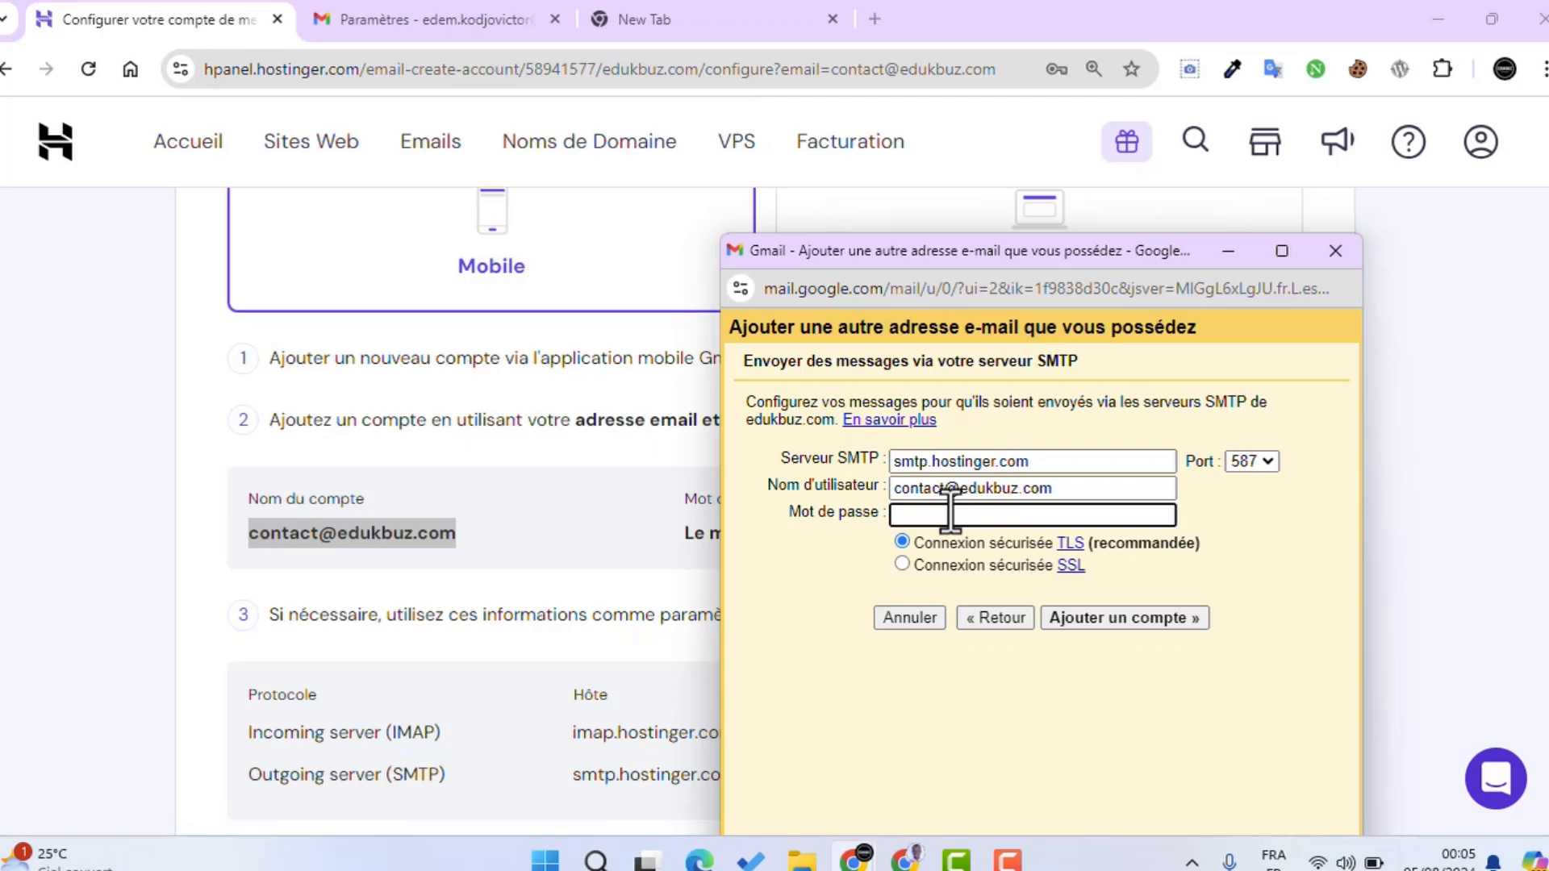
type("••")
left_click(538, 471)
scroll(1081, 593, "down", 2)
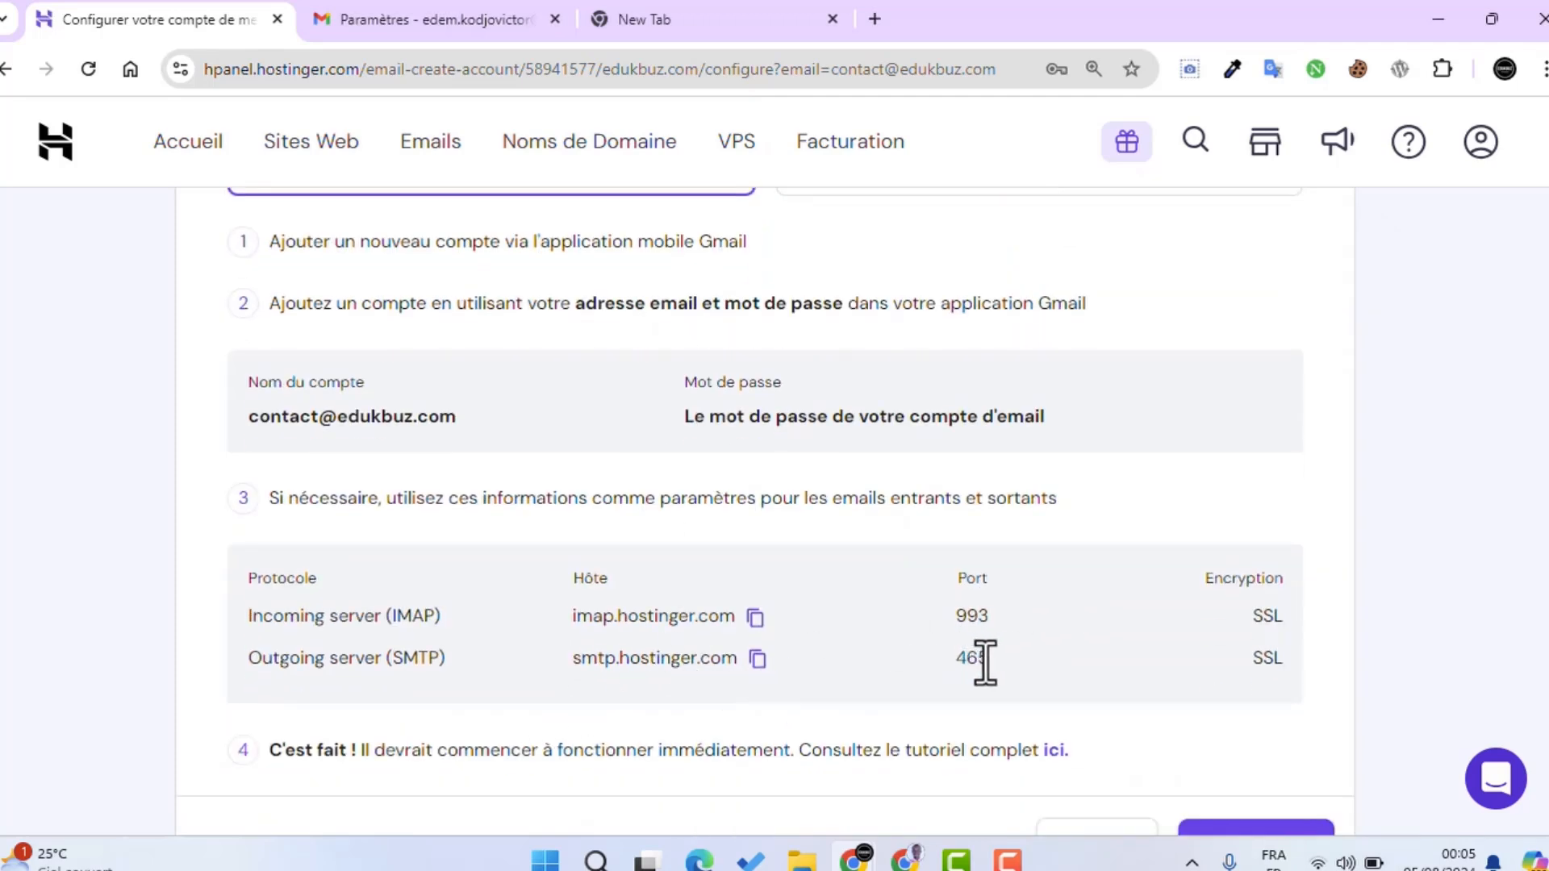
mouse_move(853, 859)
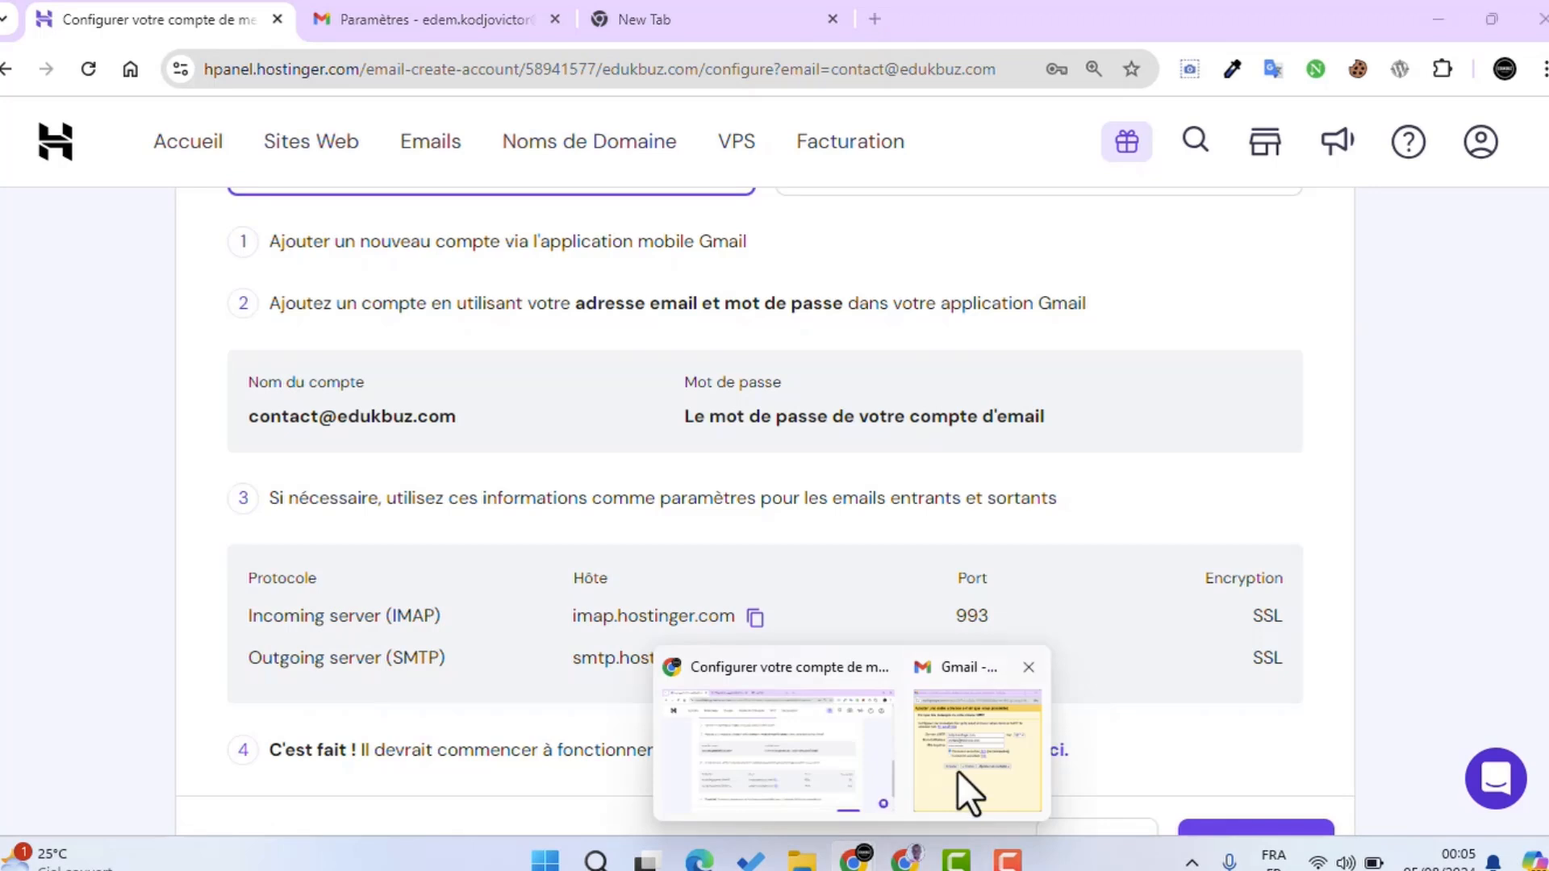
left_click(964, 778)
left_click(1251, 463)
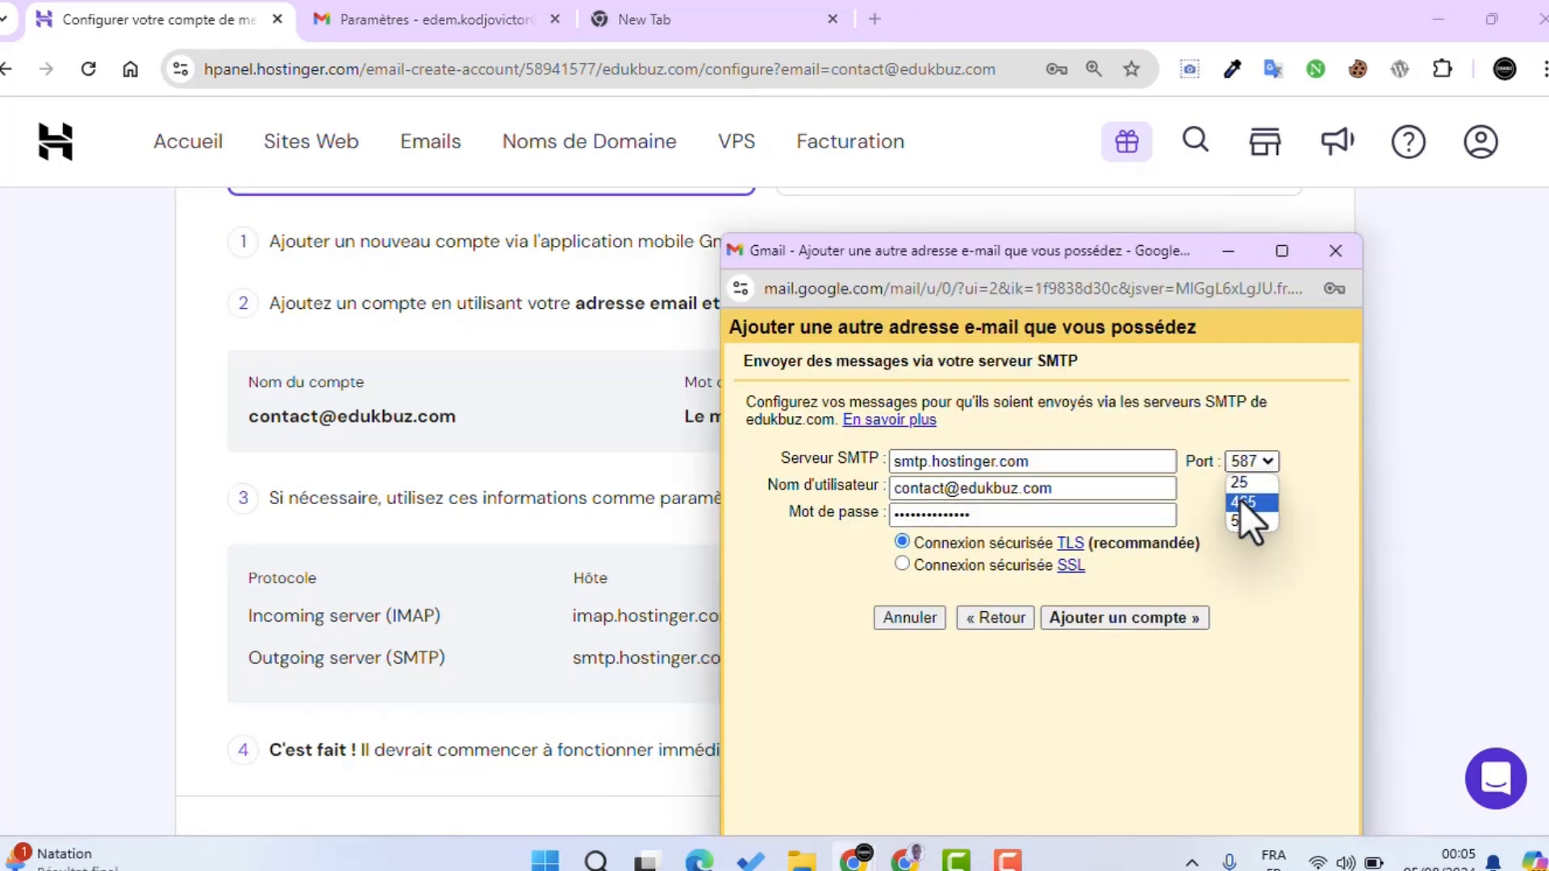
left_click(1243, 502)
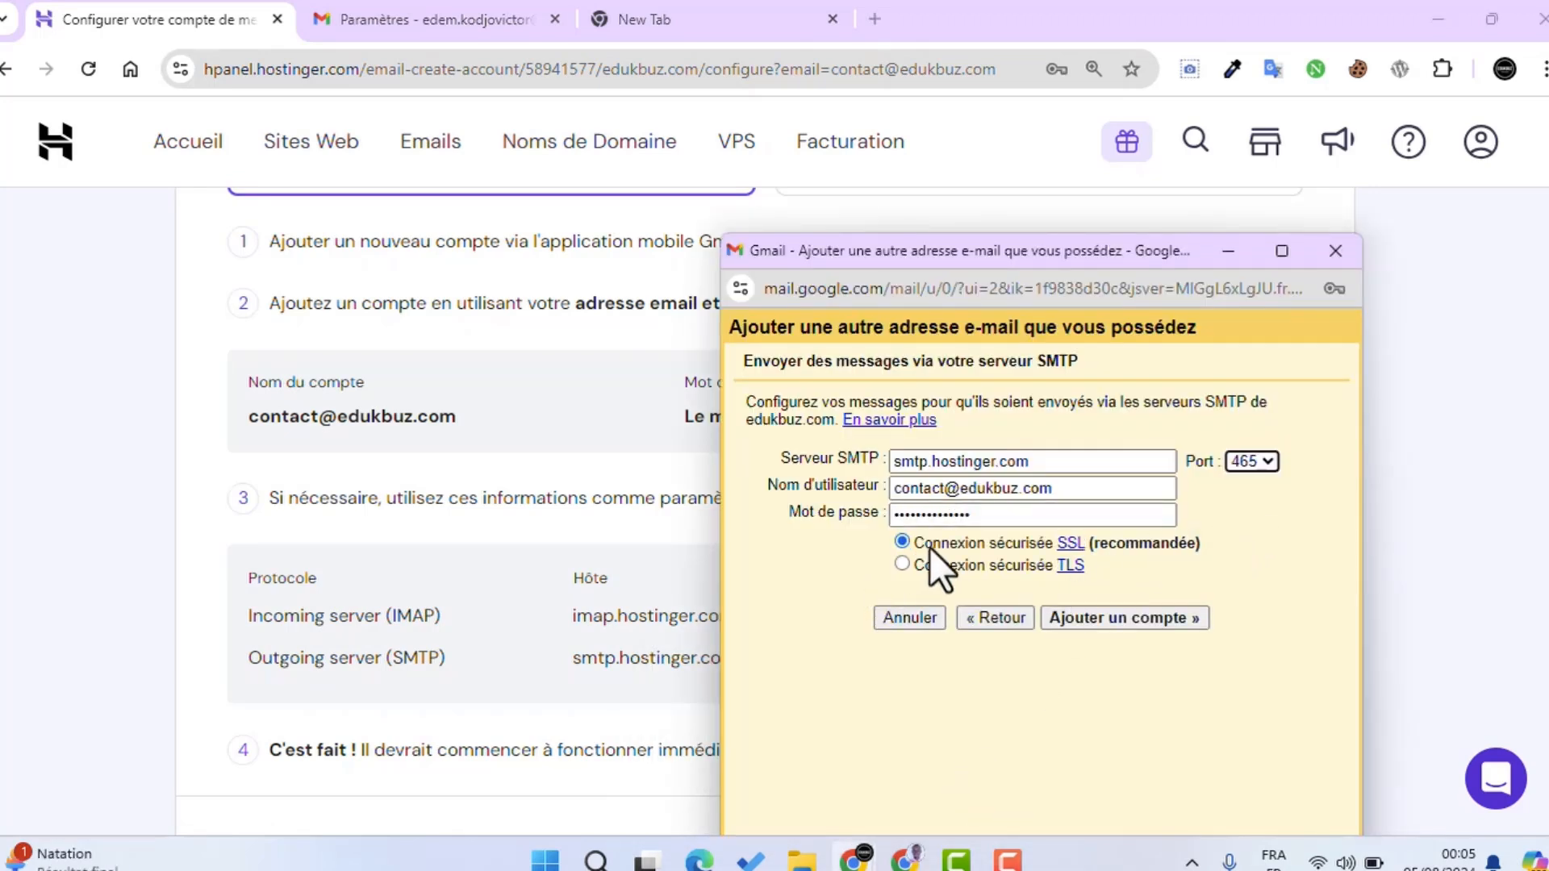
left_click(1162, 618)
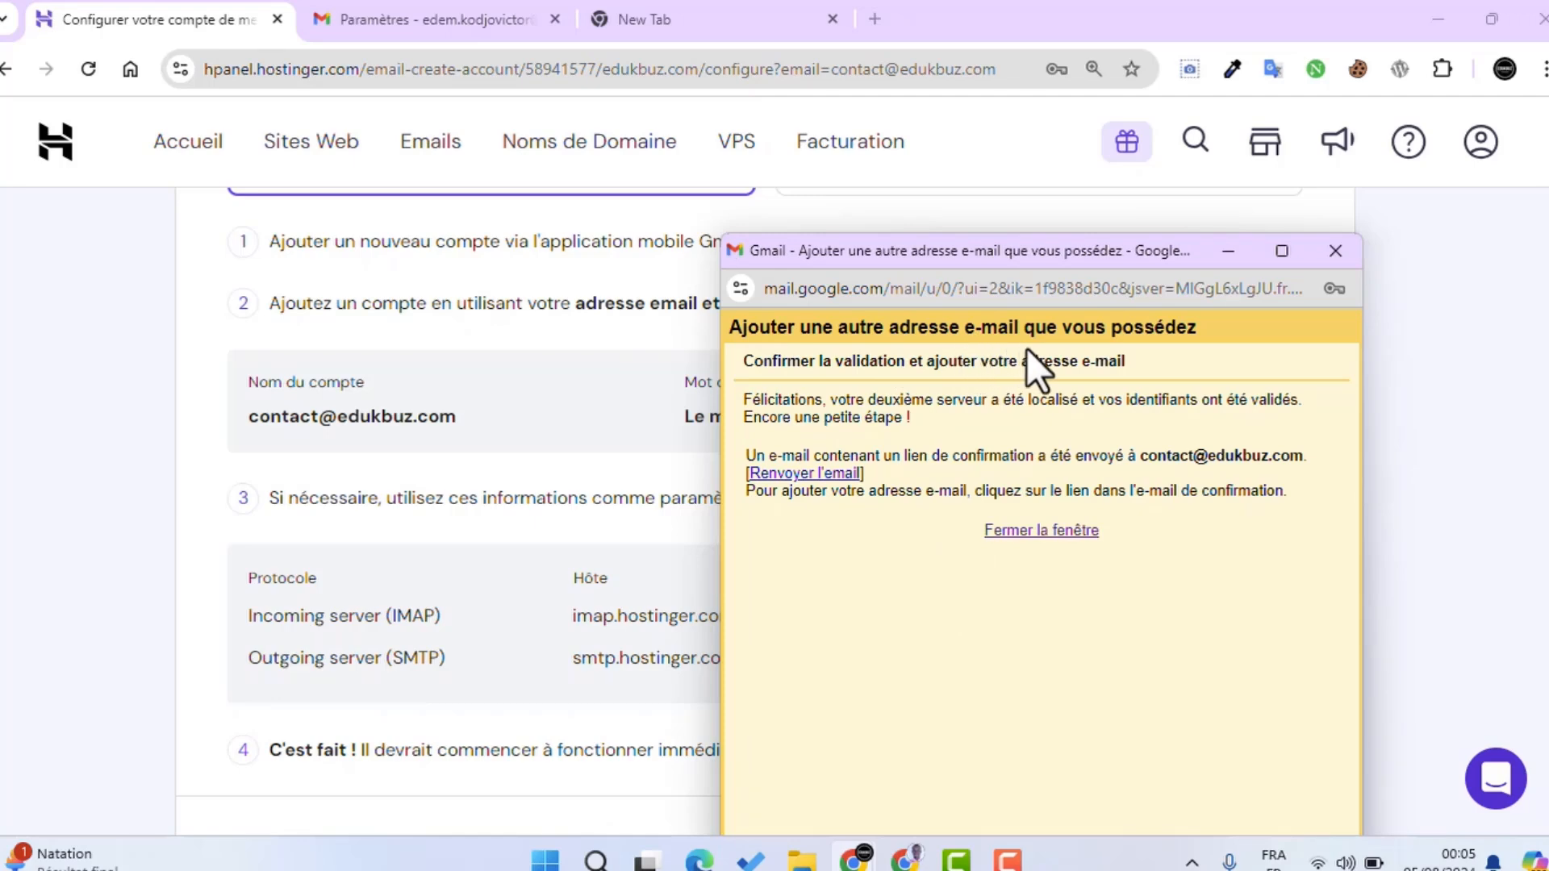
Step: Complete the hPanel mailbox setup and scroll back up to the email accounts list
scroll(423, 481, "up", 5)
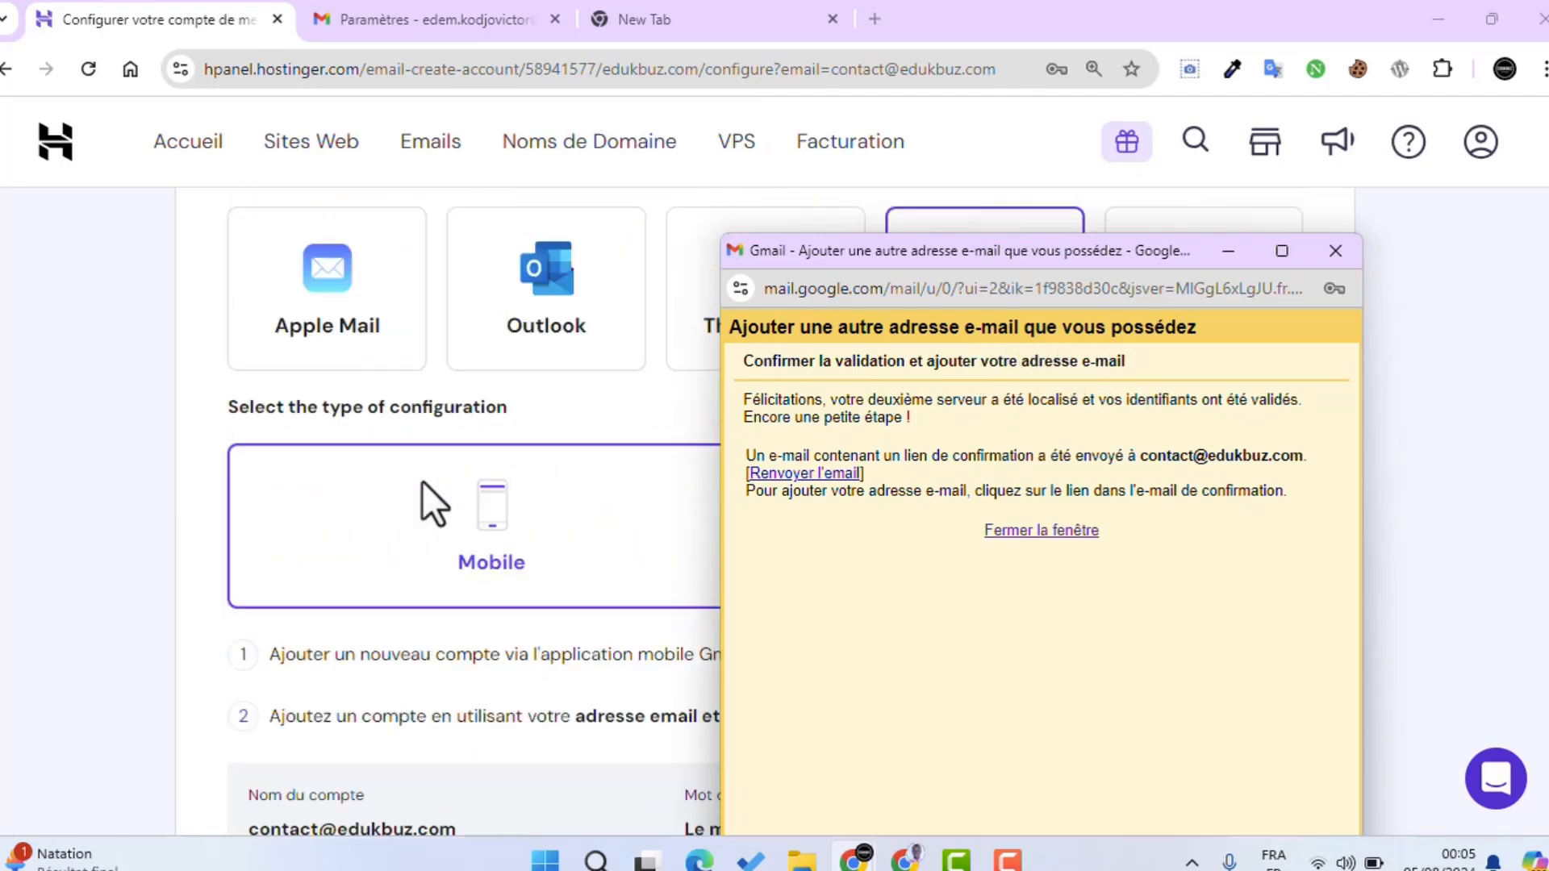
scroll(423, 481, "up", 8)
left_click(395, 286)
scroll(391, 265, "down", 6)
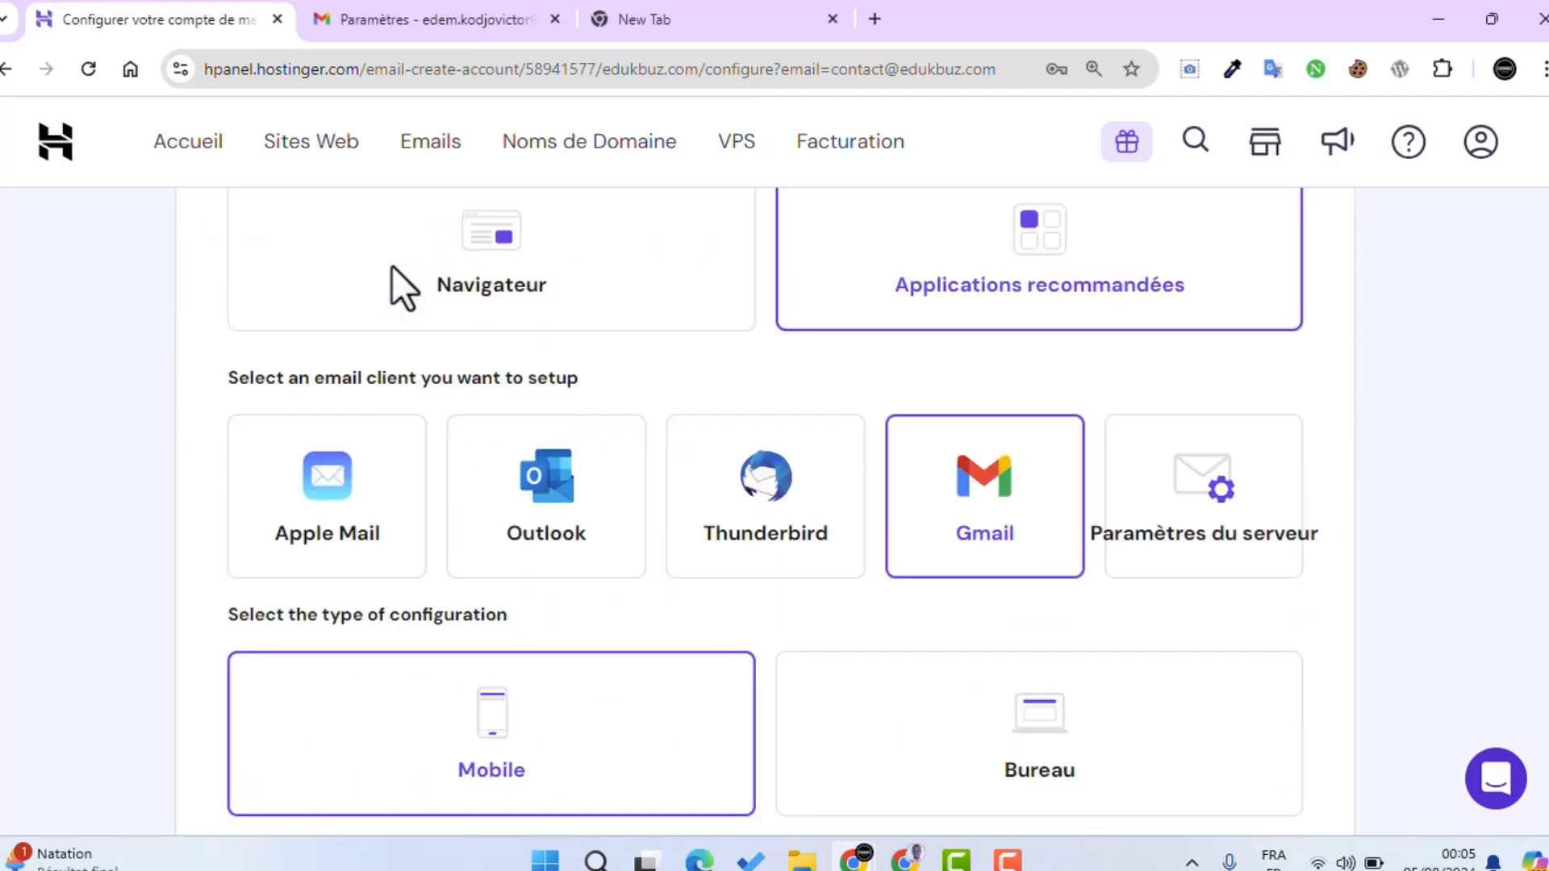
scroll(391, 265, "down", 10)
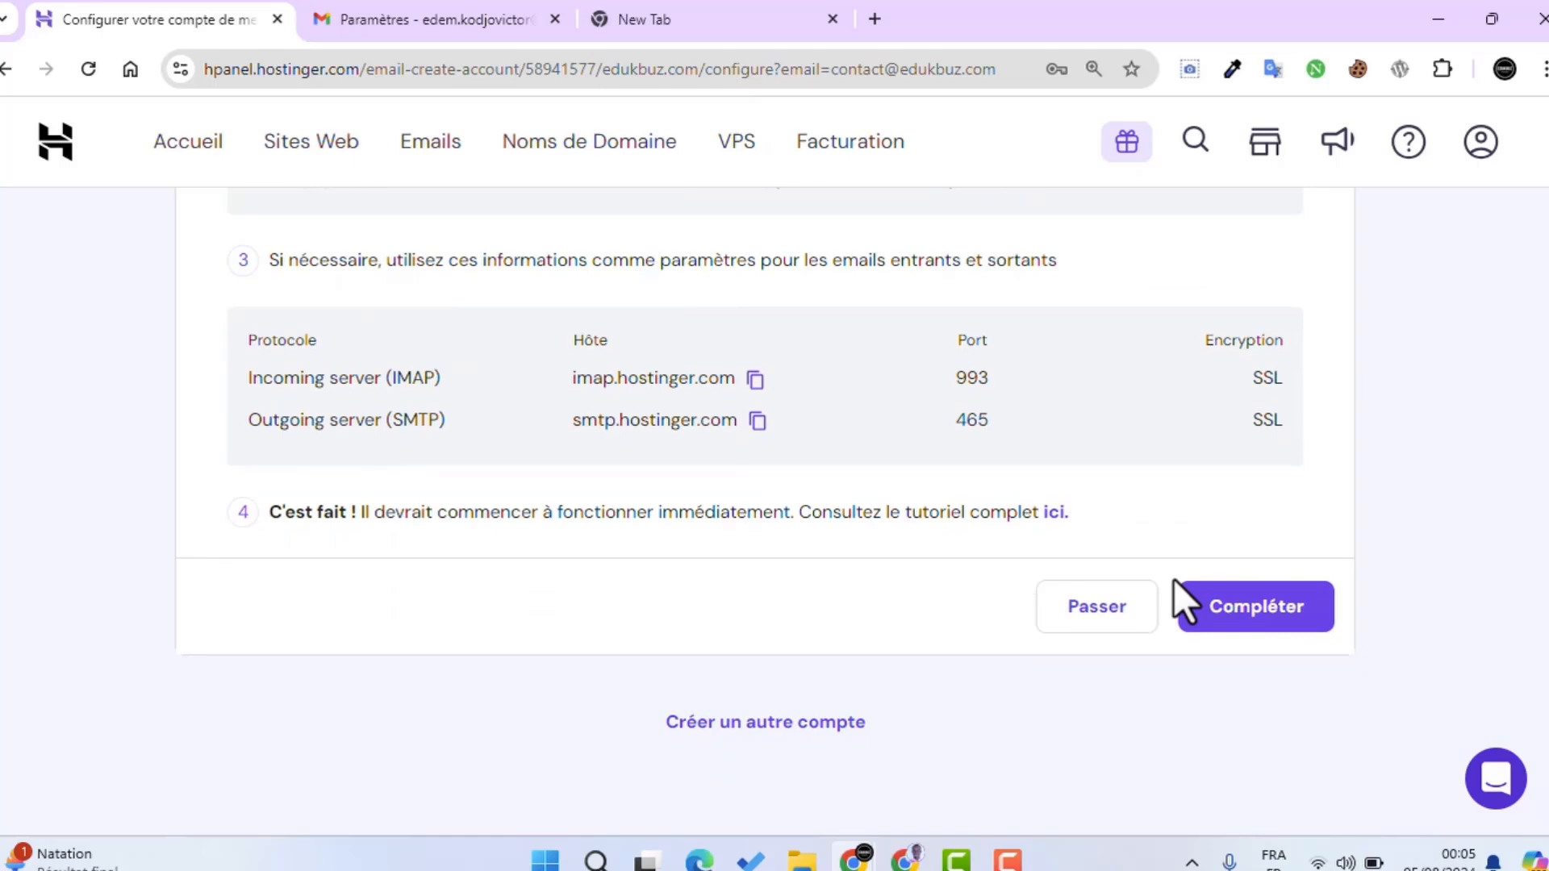
left_click(1243, 618)
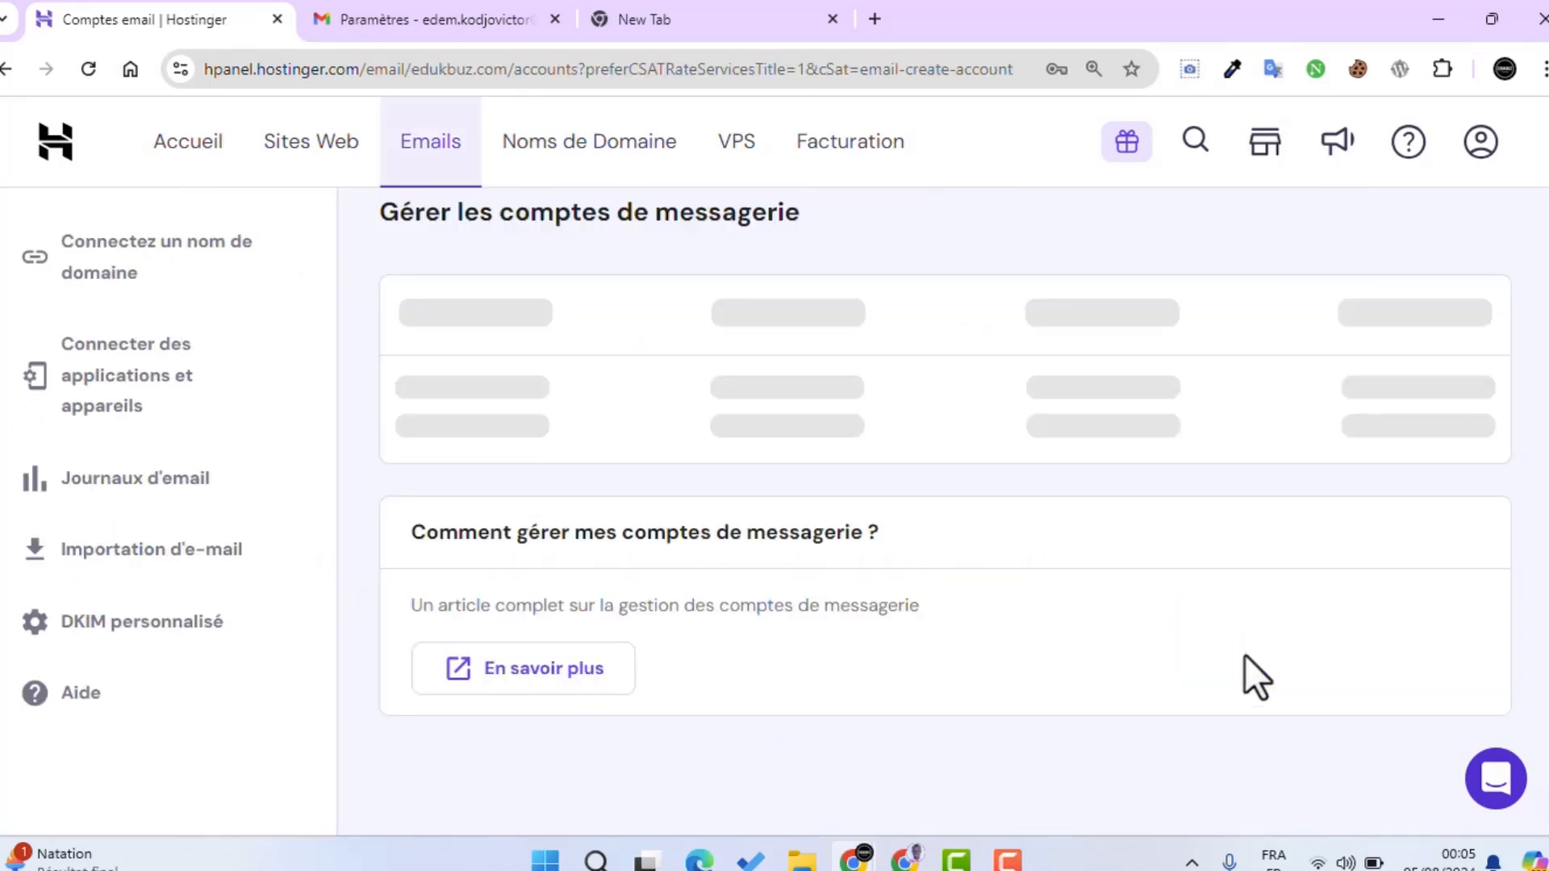
scroll(588, 582, "up", 3)
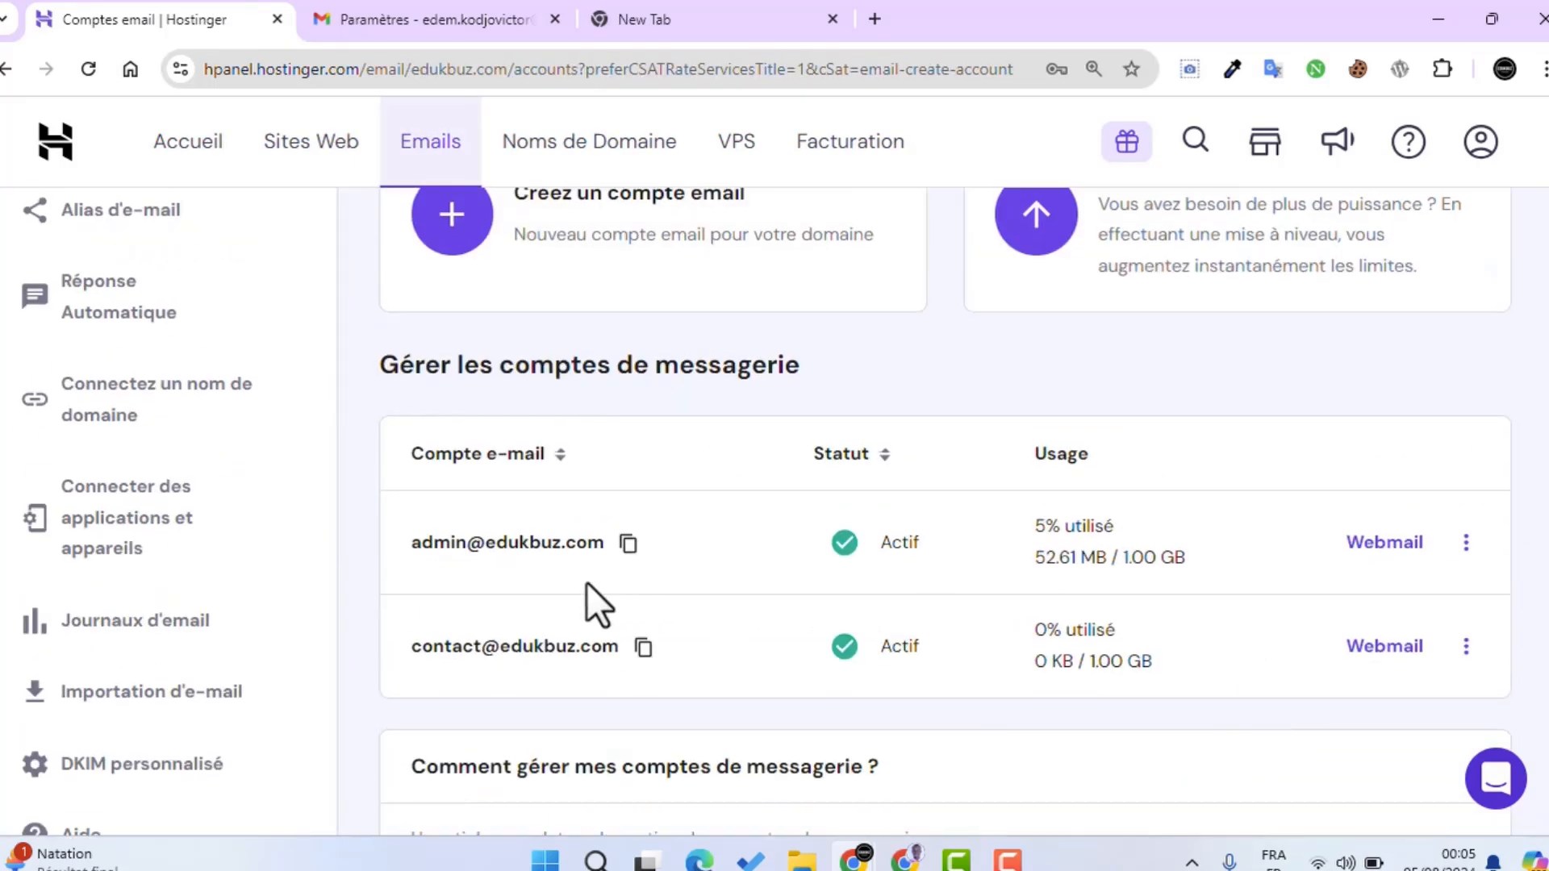
left_click(1390, 649)
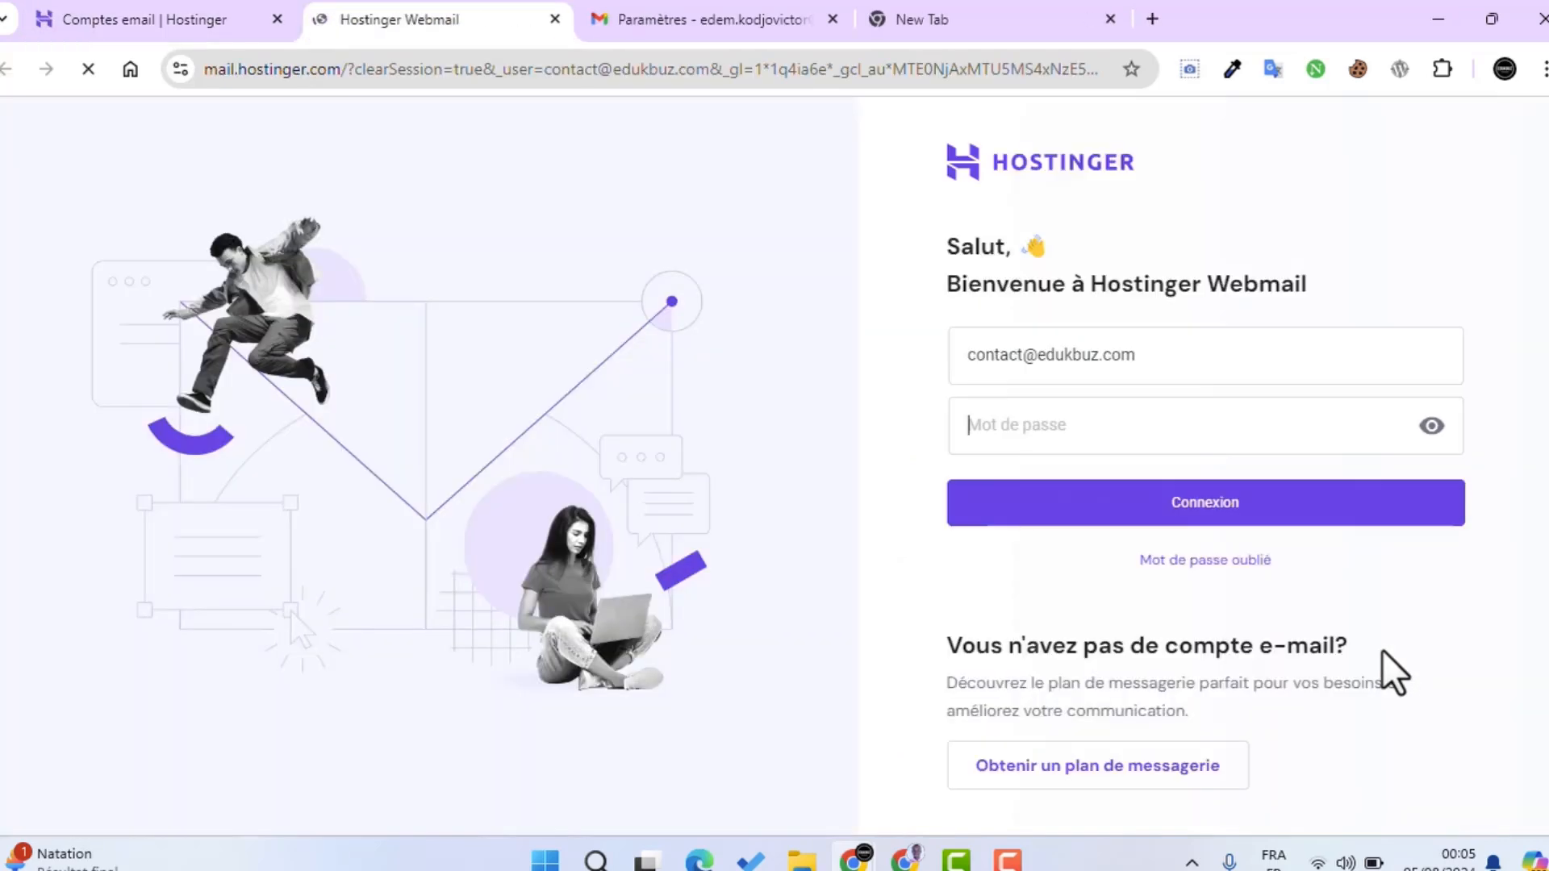
type("•")
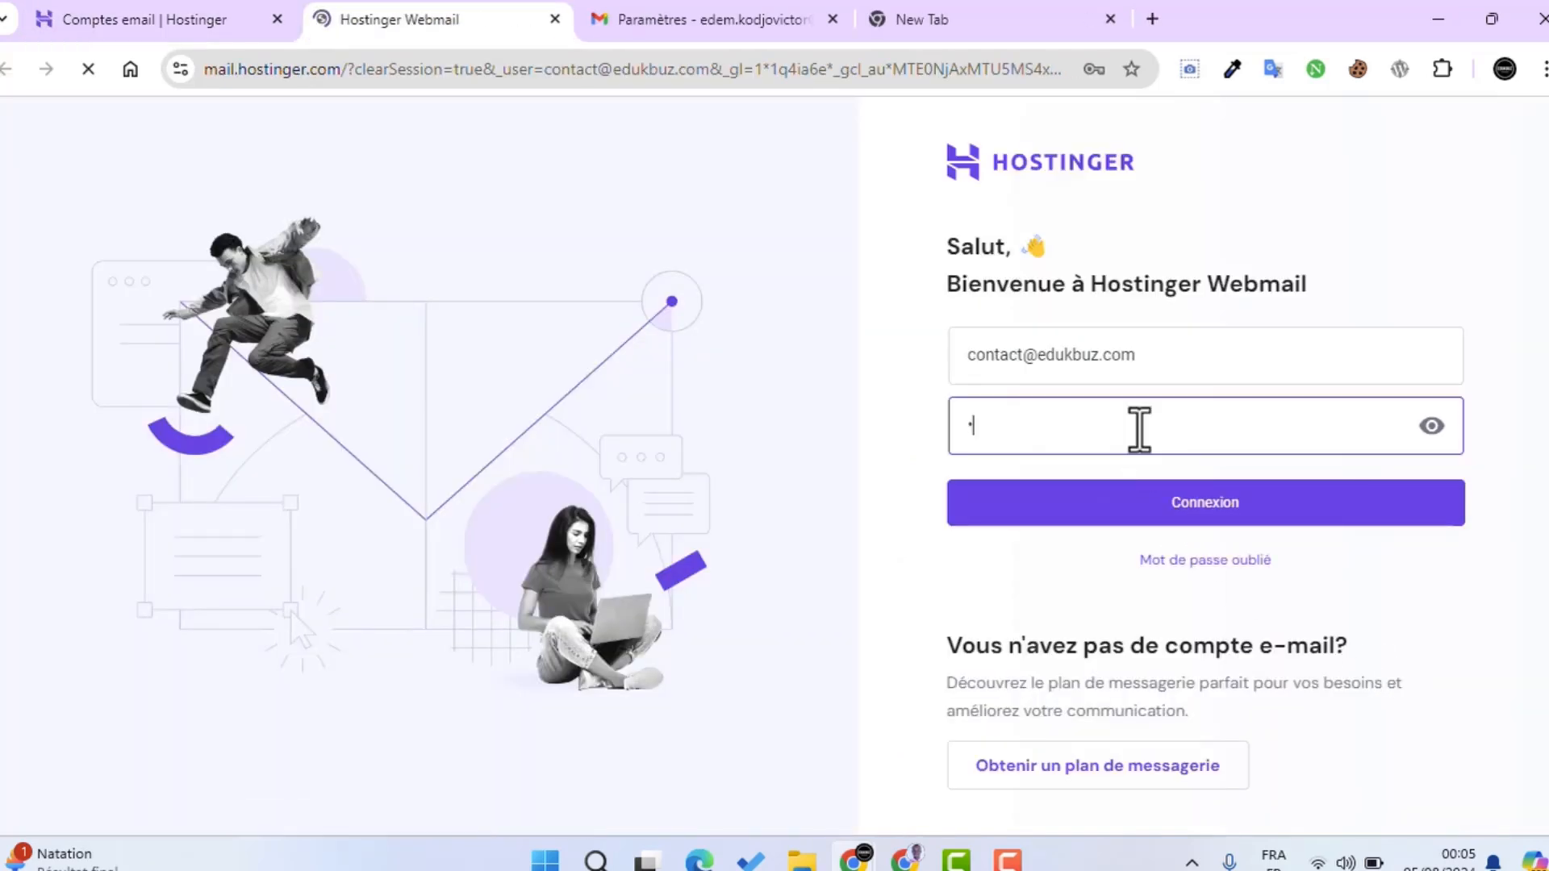
key("Return")
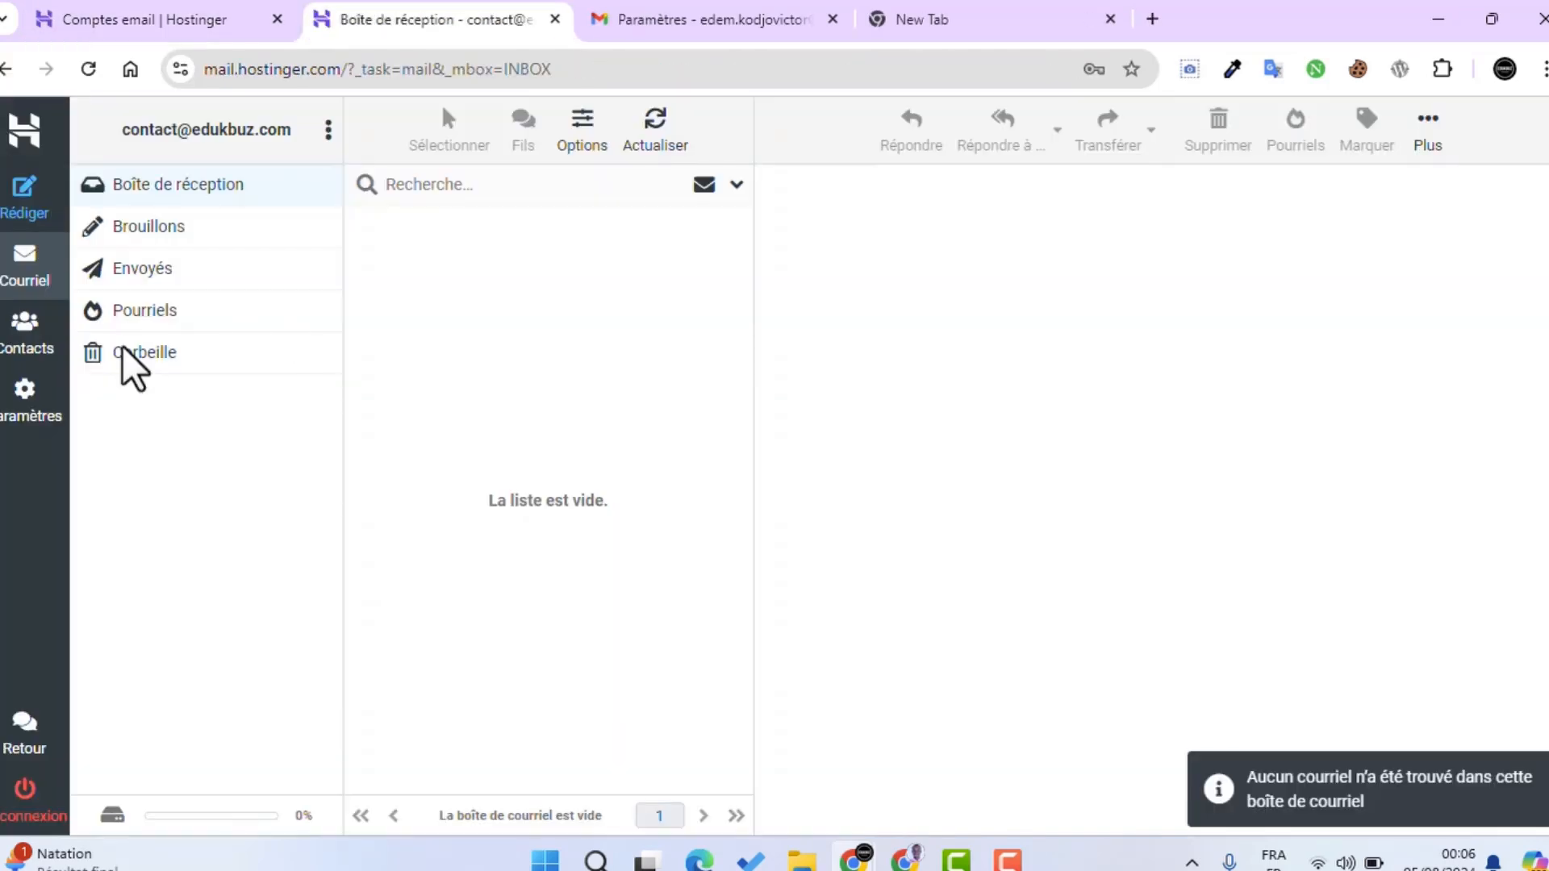
left_click(92, 71)
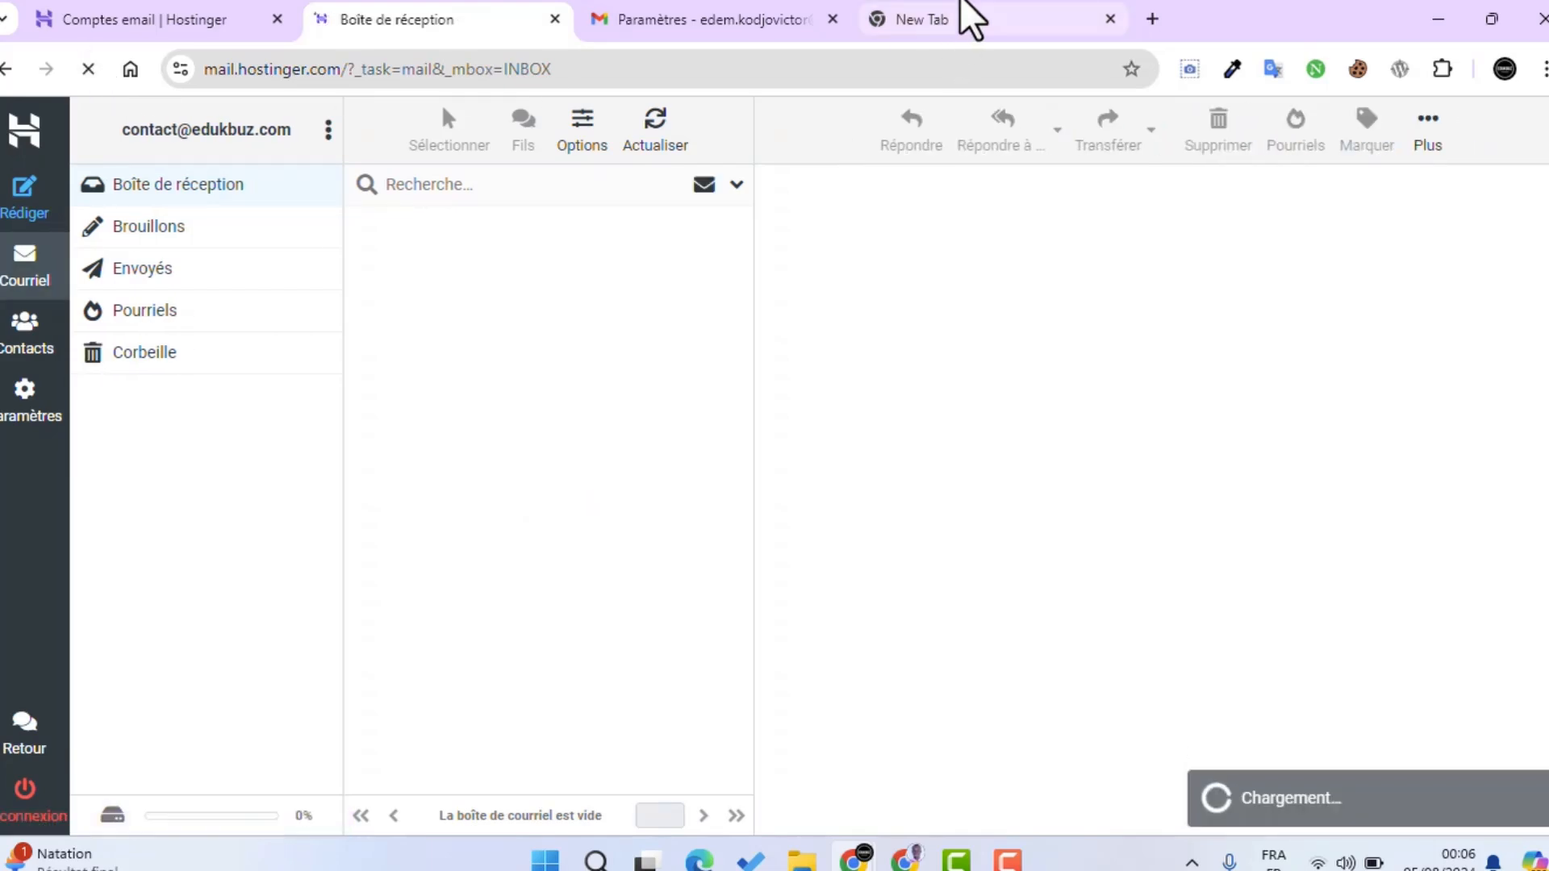
left_click(902, 32)
left_click(897, 77)
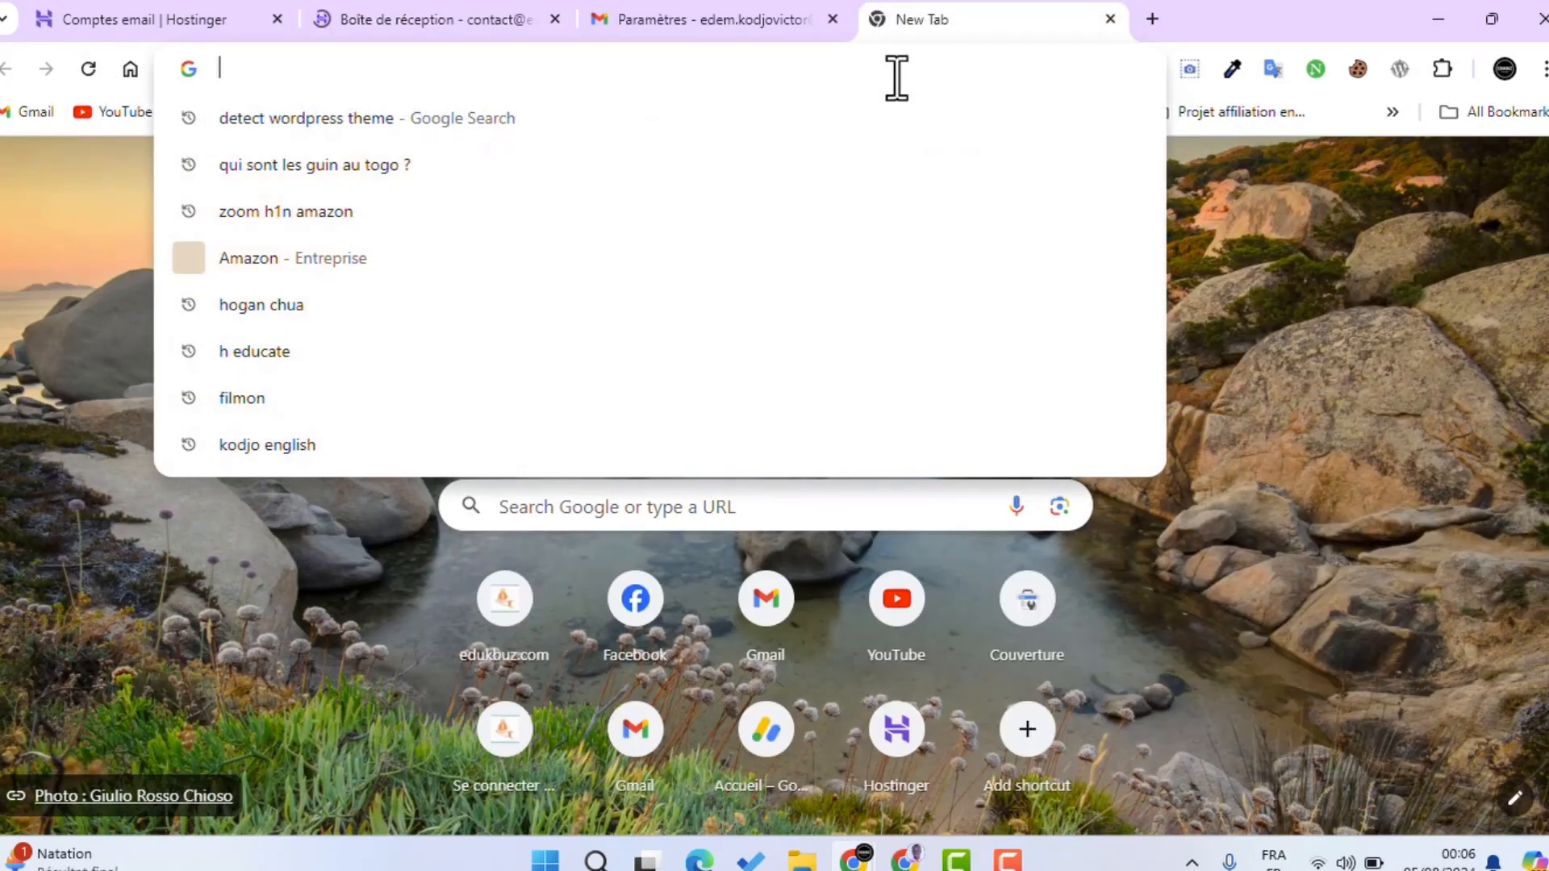
type("g")
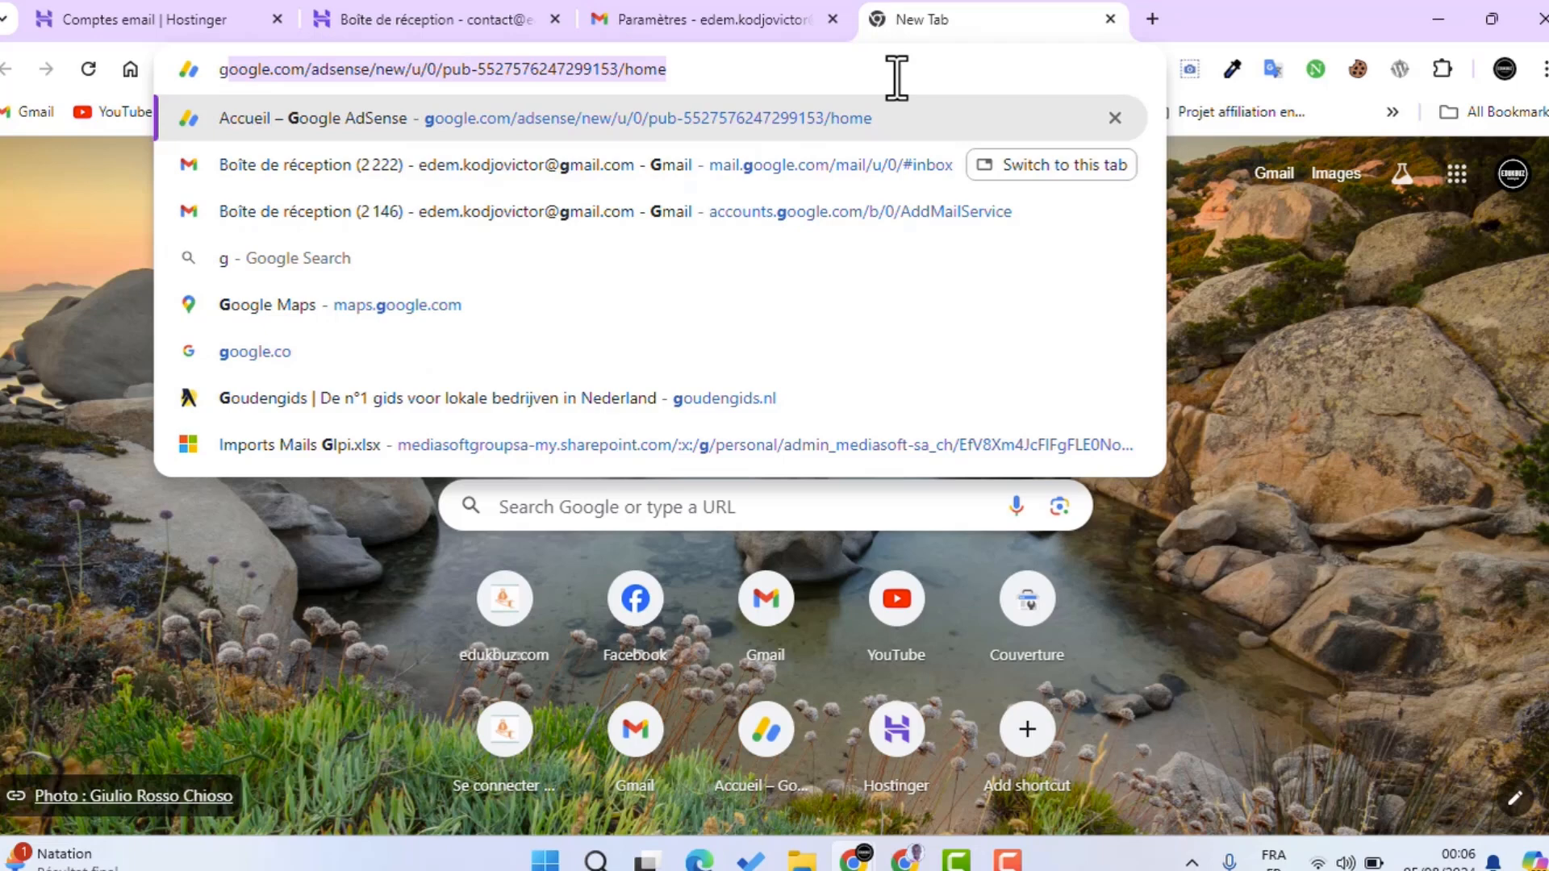
left_click(702, 167)
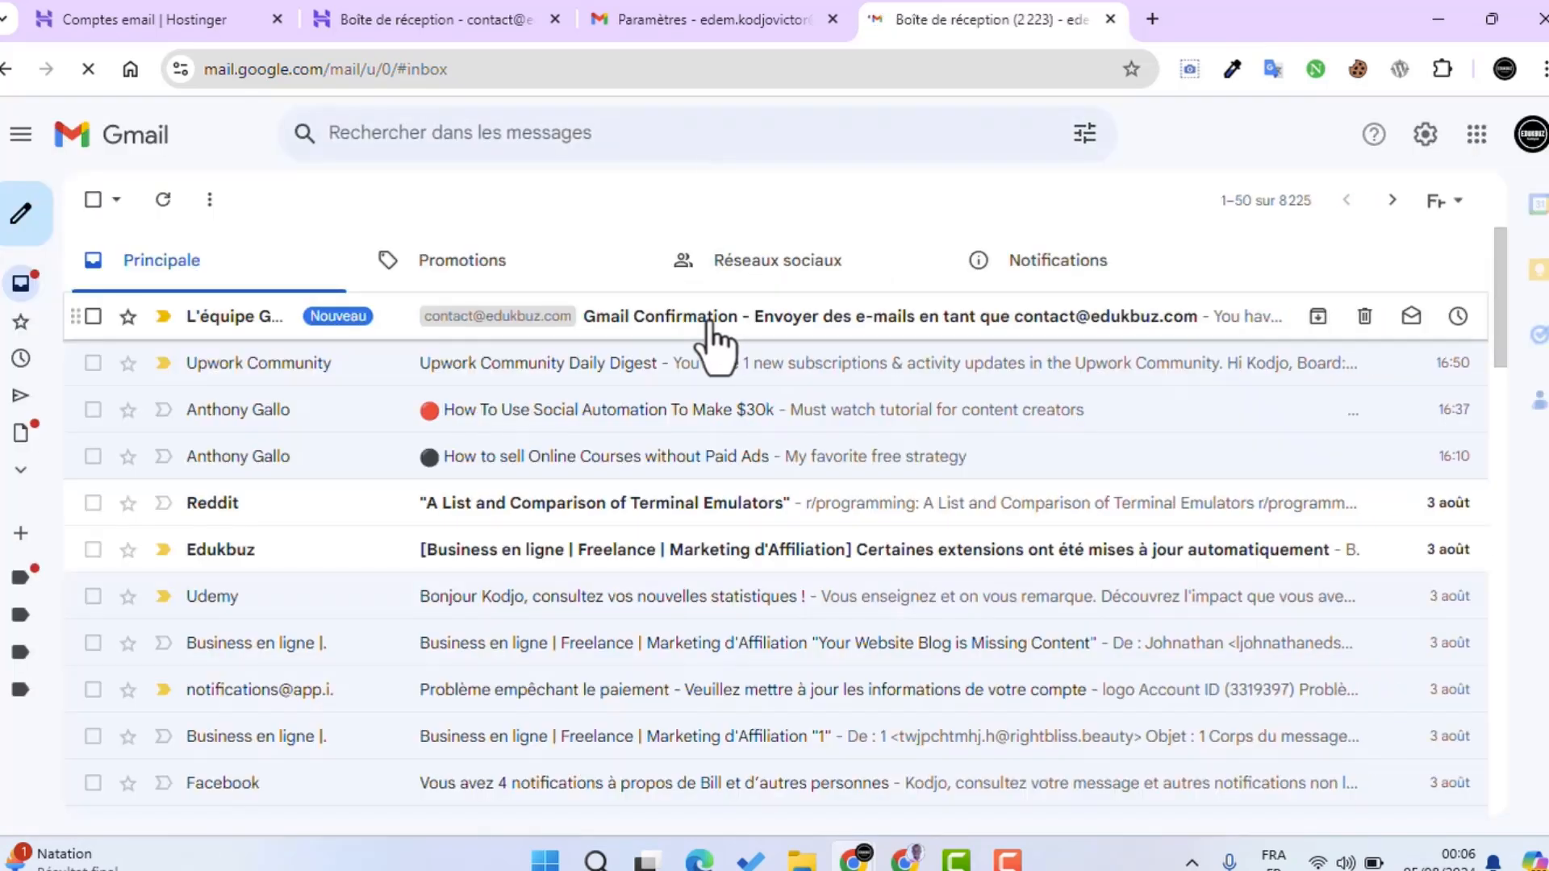
left_click(707, 318)
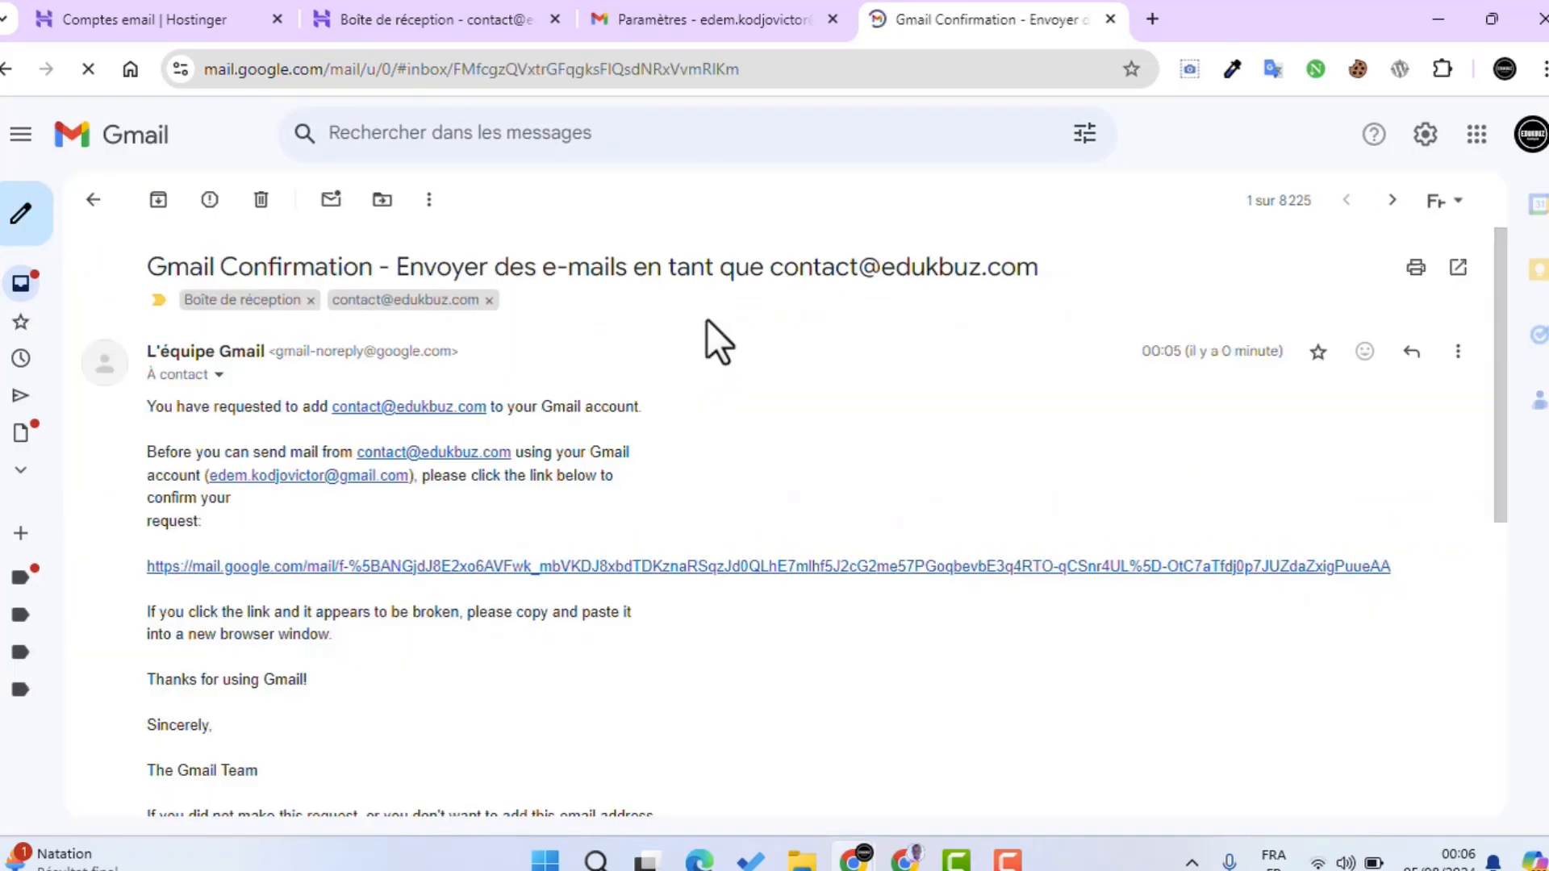
scroll(694, 355, "down", 5)
scroll(678, 371, "up", 5)
left_click(598, 566)
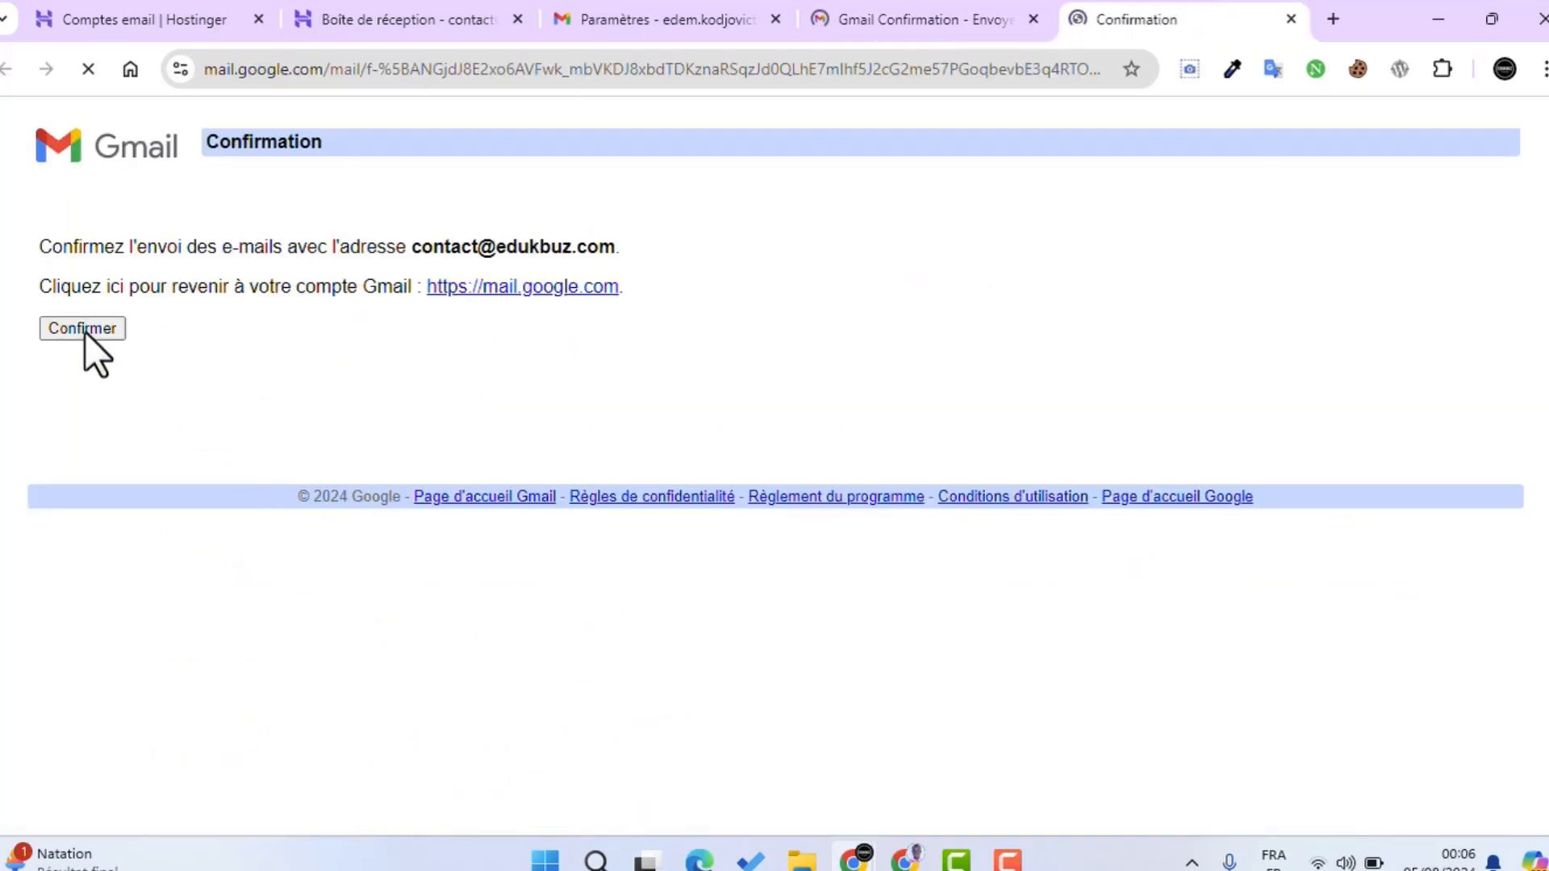
left_click(85, 332)
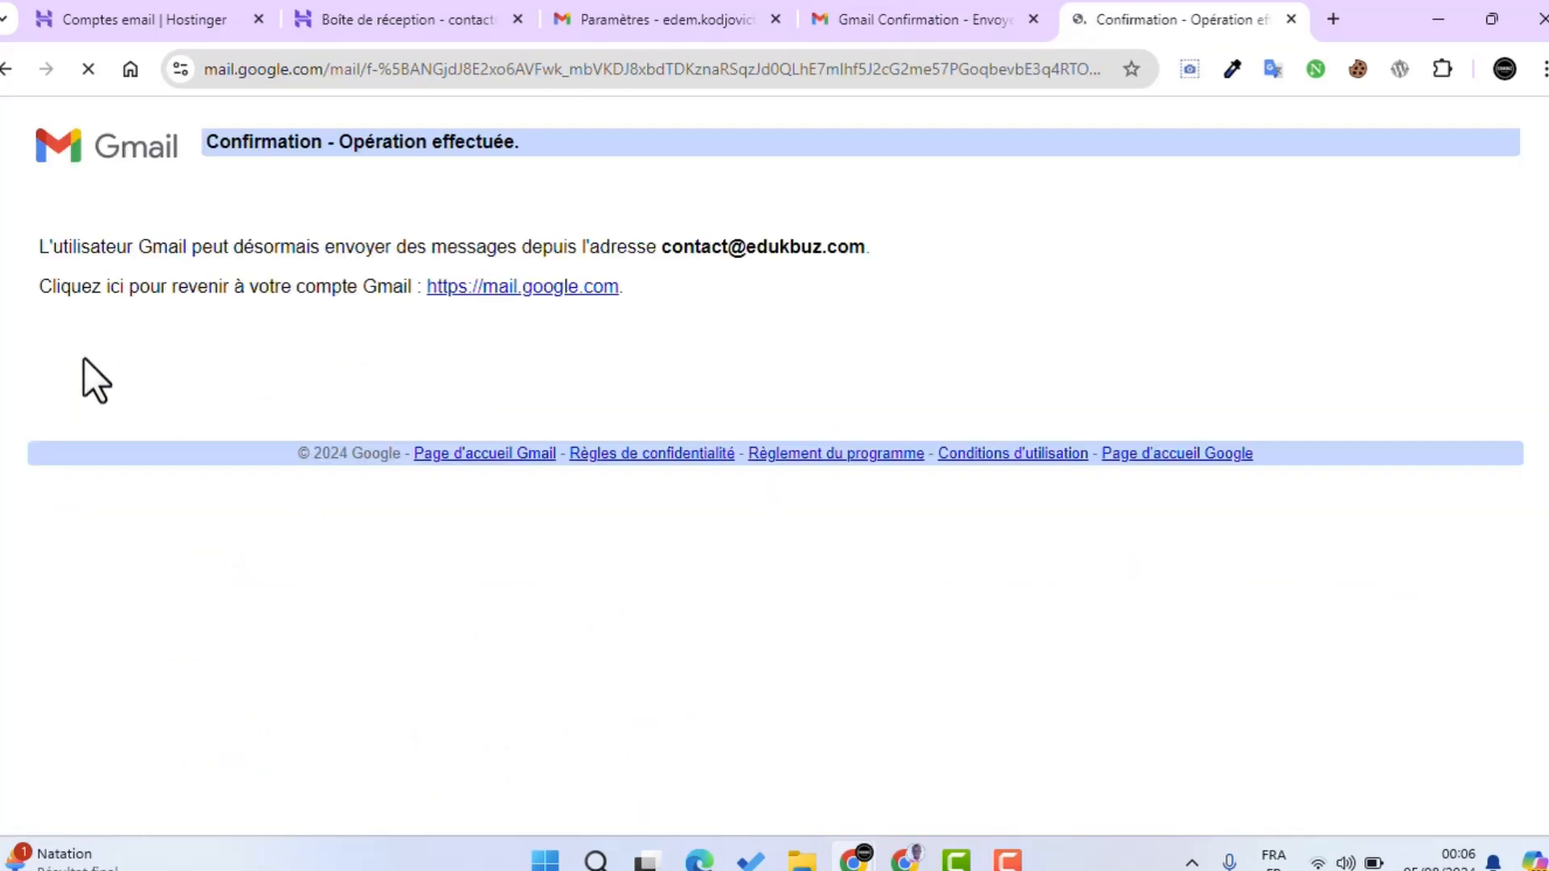
Step: Reload the Hostinger webmail inbox to check for mail, then return to the success page
left_click(380, 16)
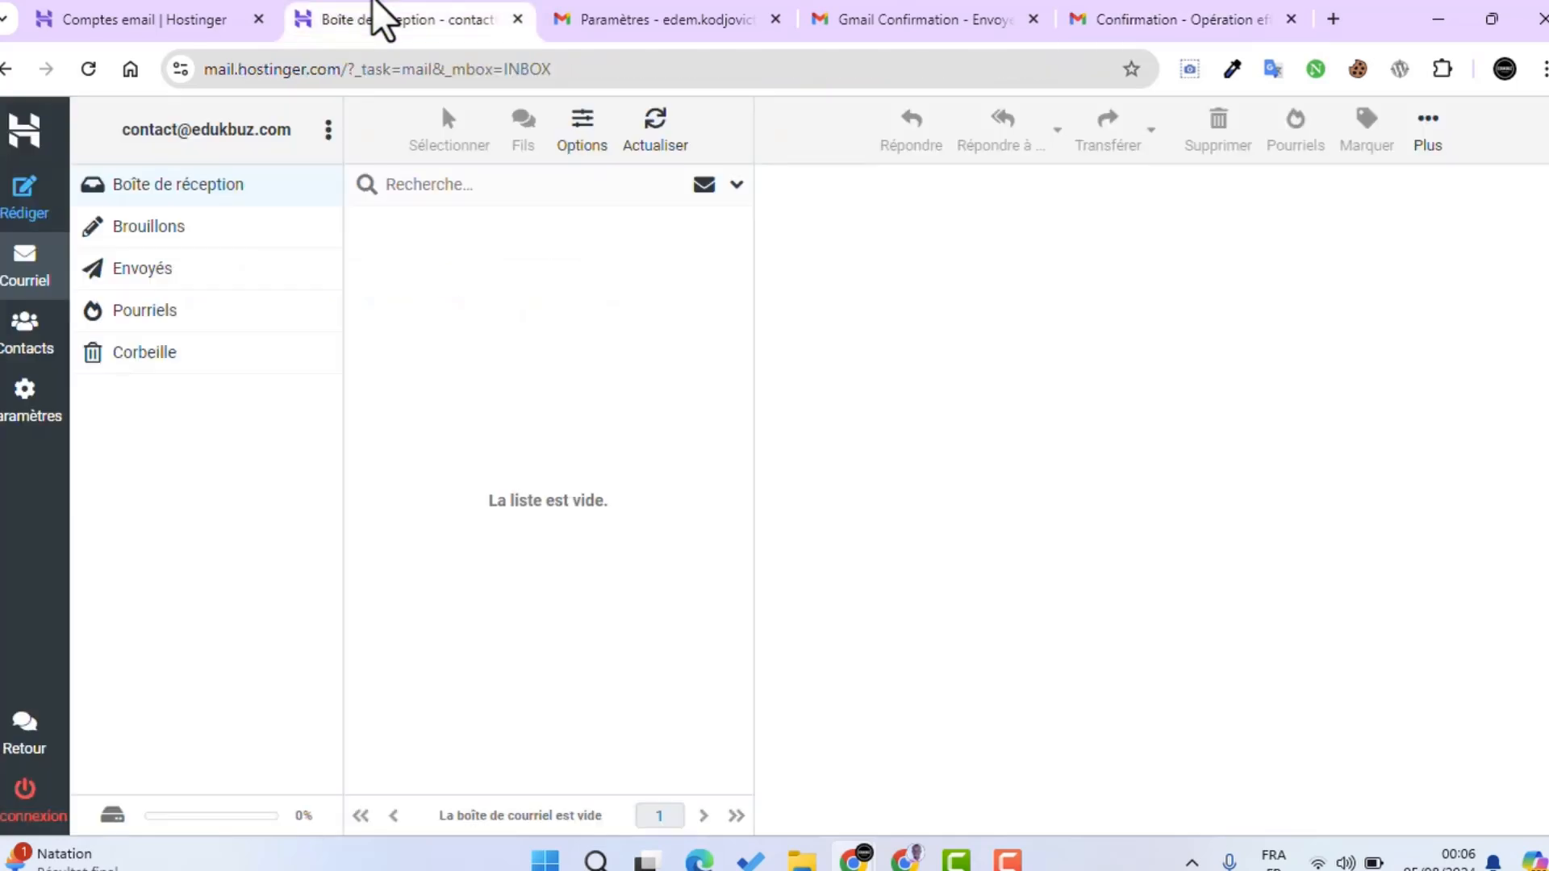
left_click(89, 68)
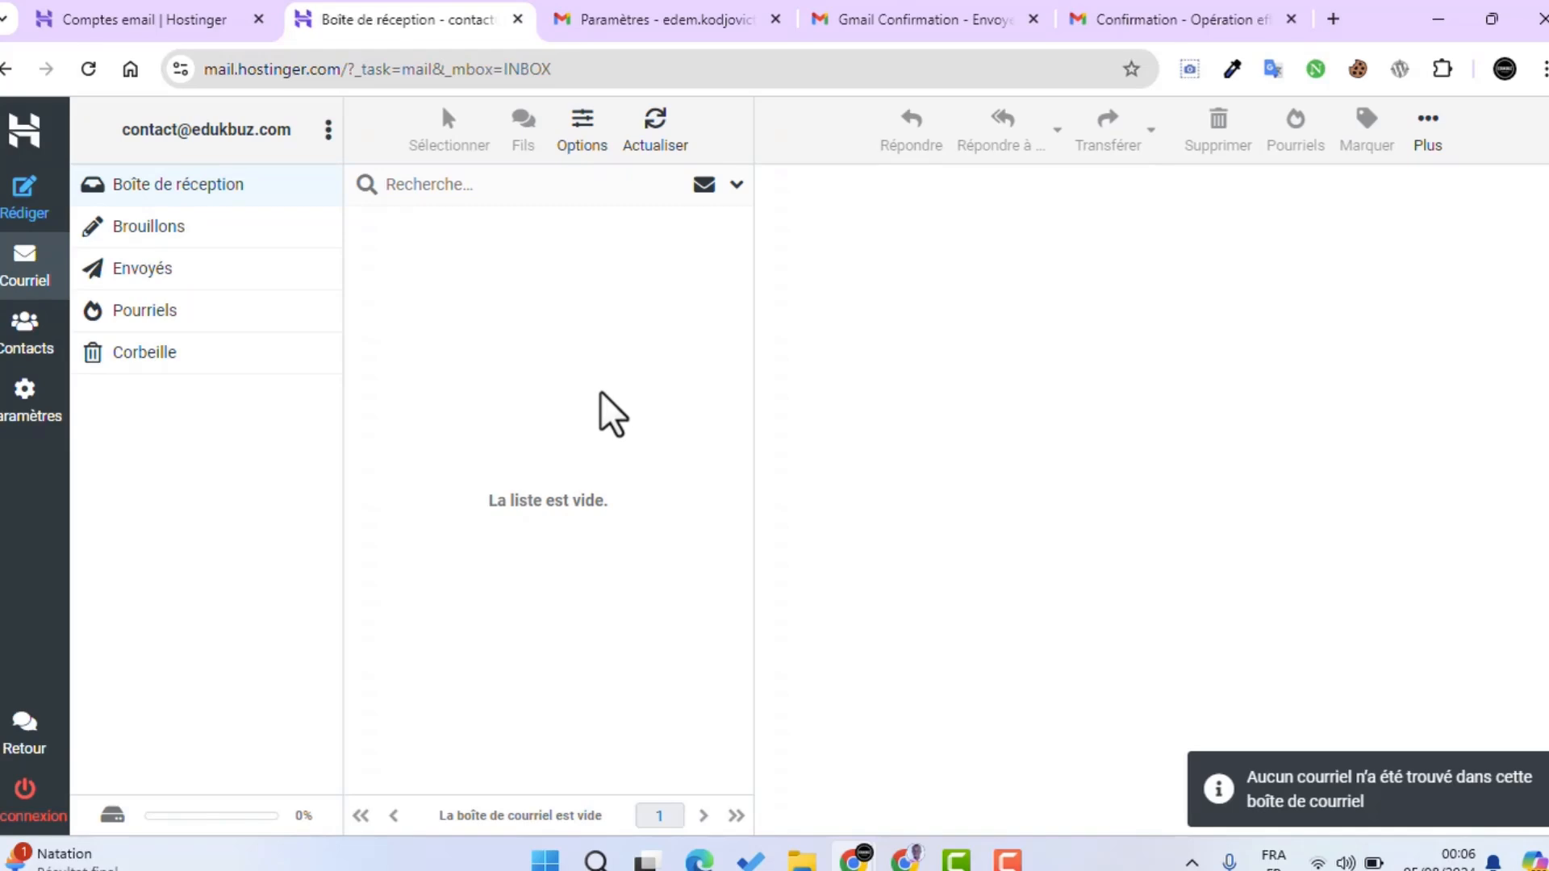
left_click(1180, 11)
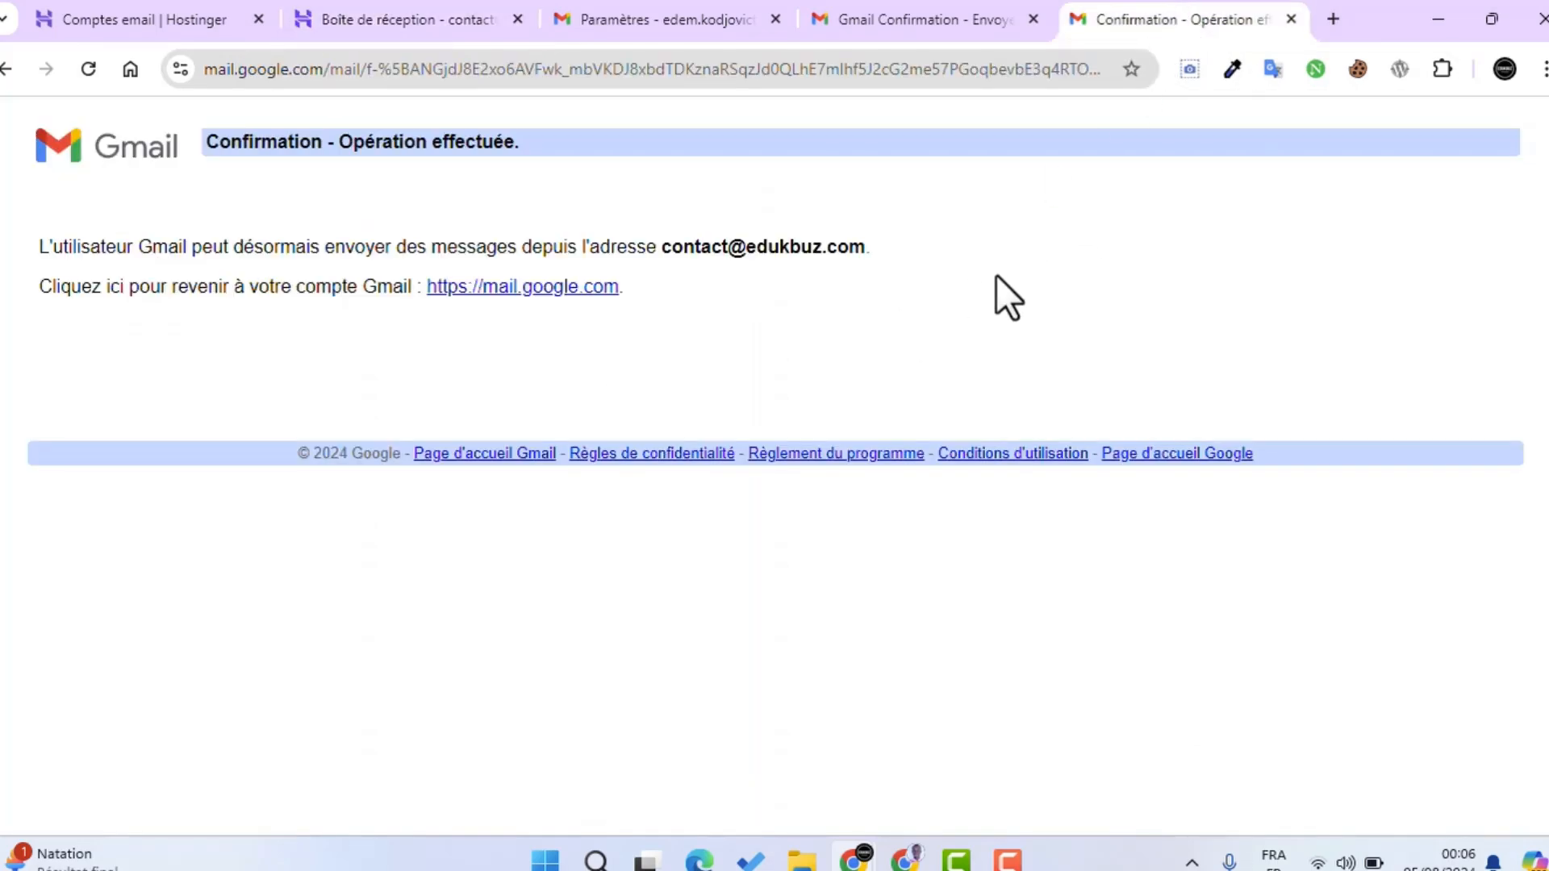
left_click(907, 858)
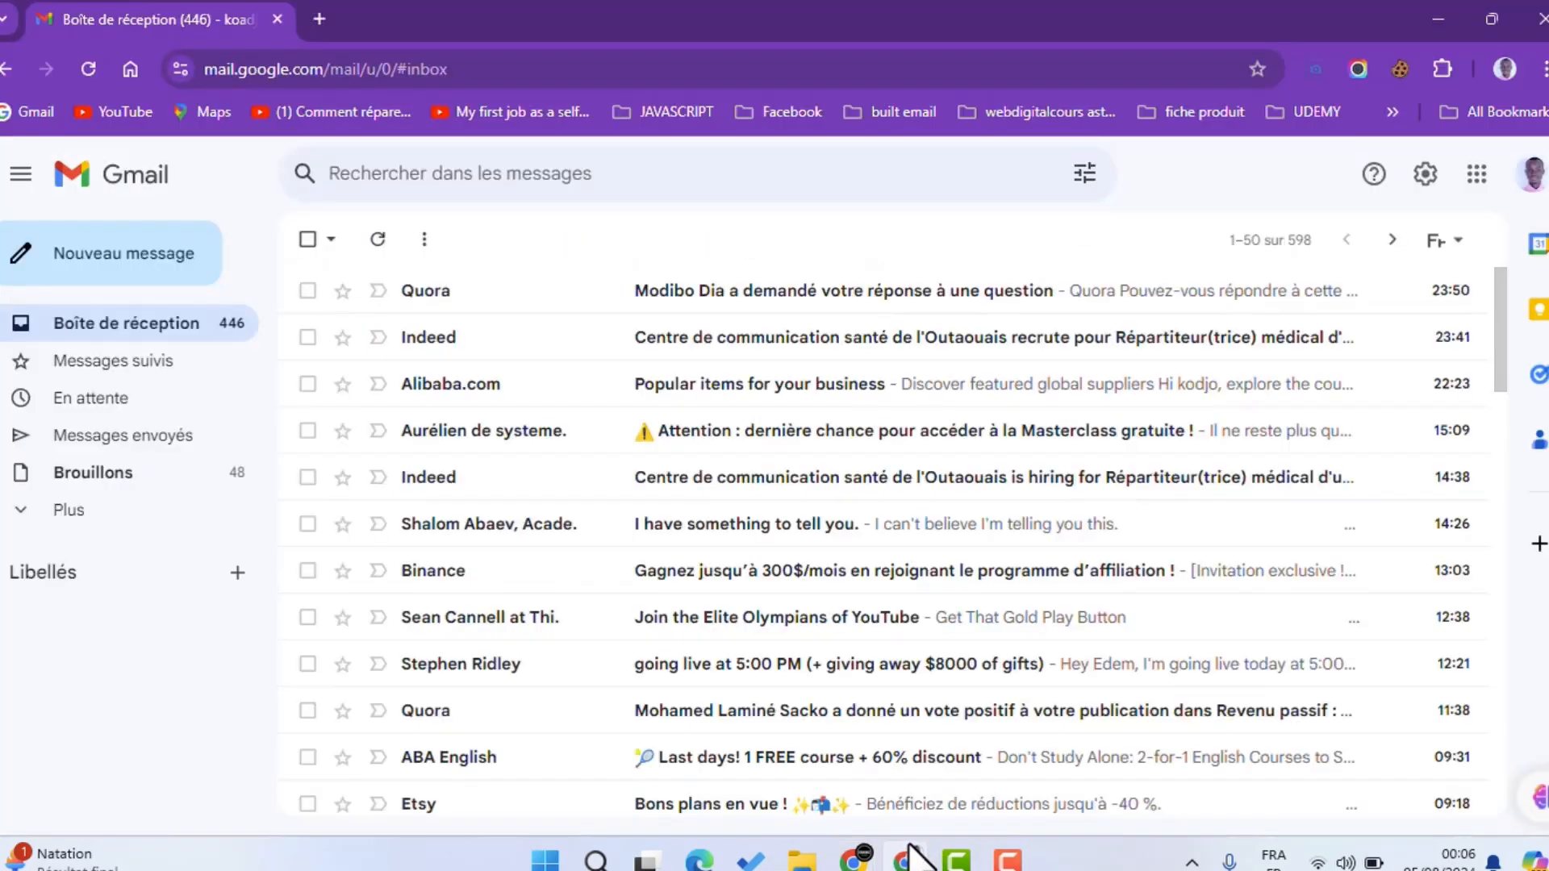
left_click(133, 270)
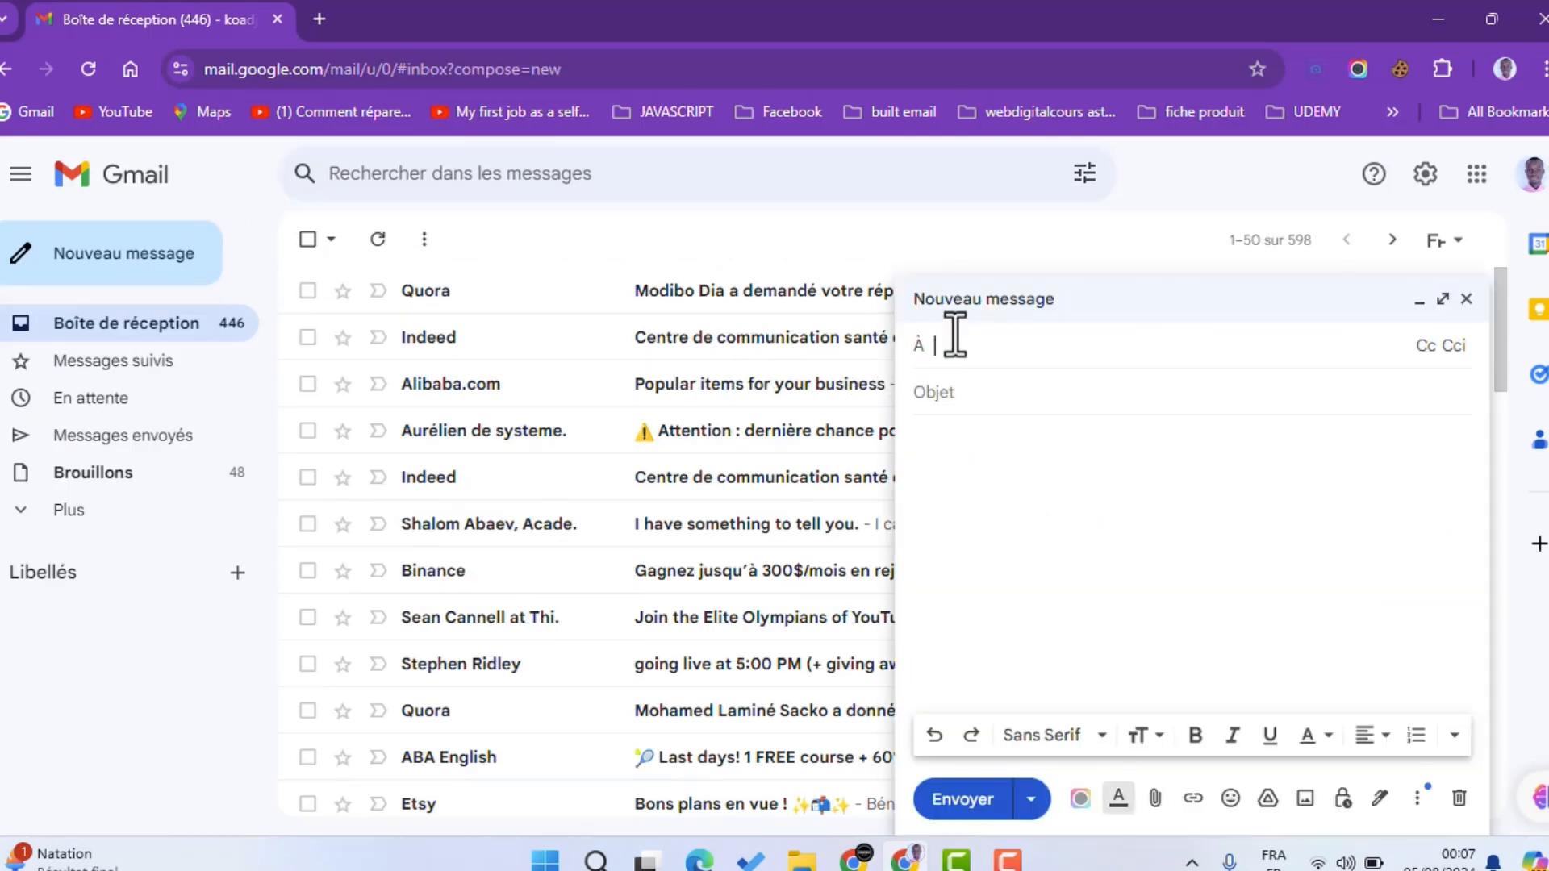
key("ctrl+v")
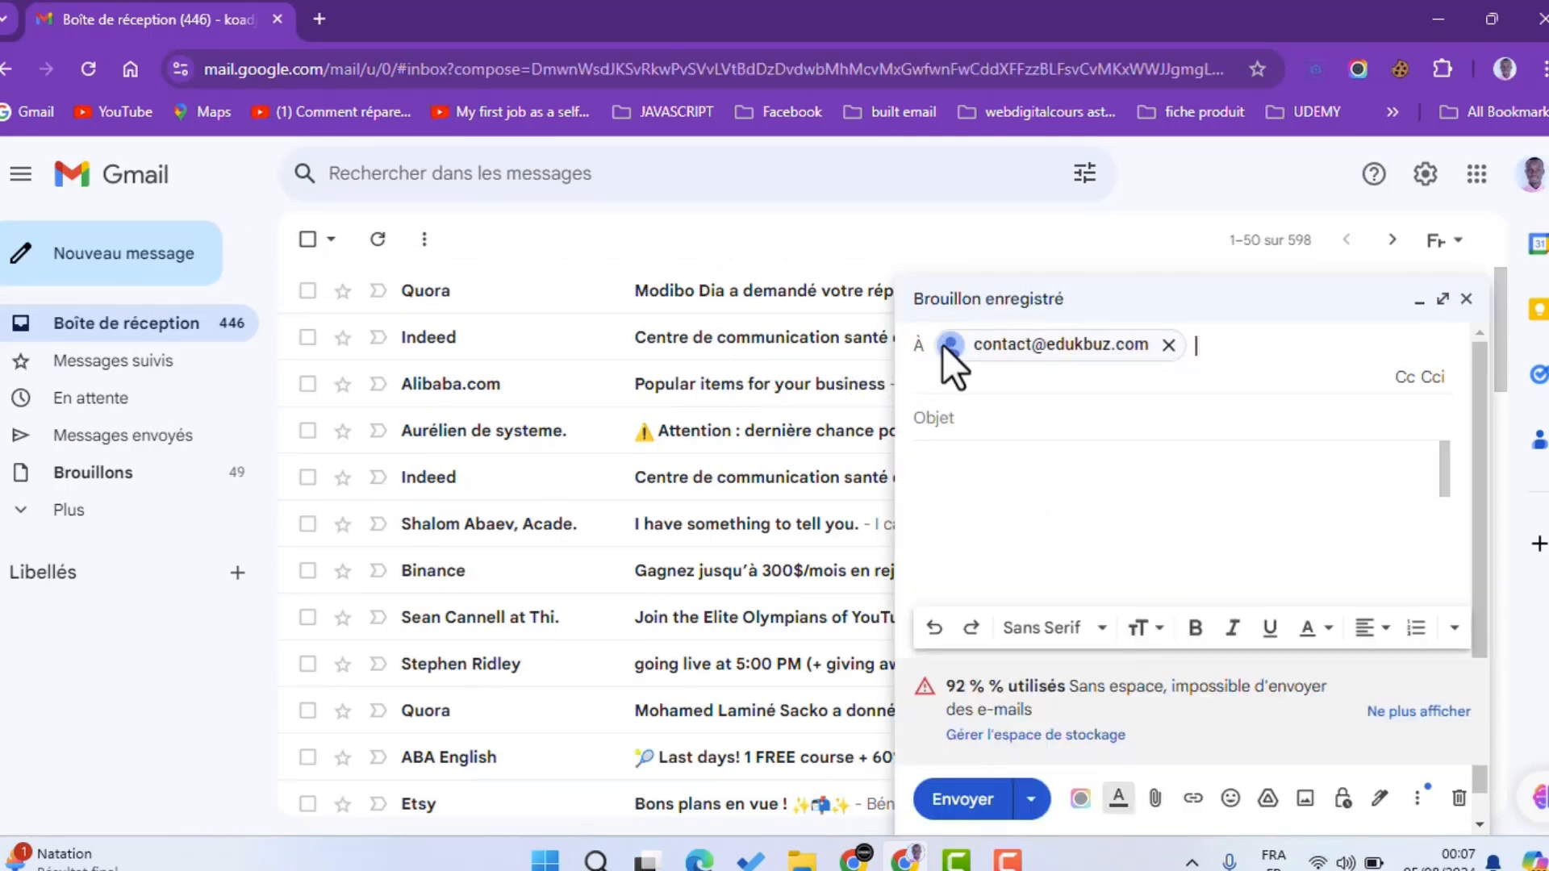
left_click(985, 404)
type("D")
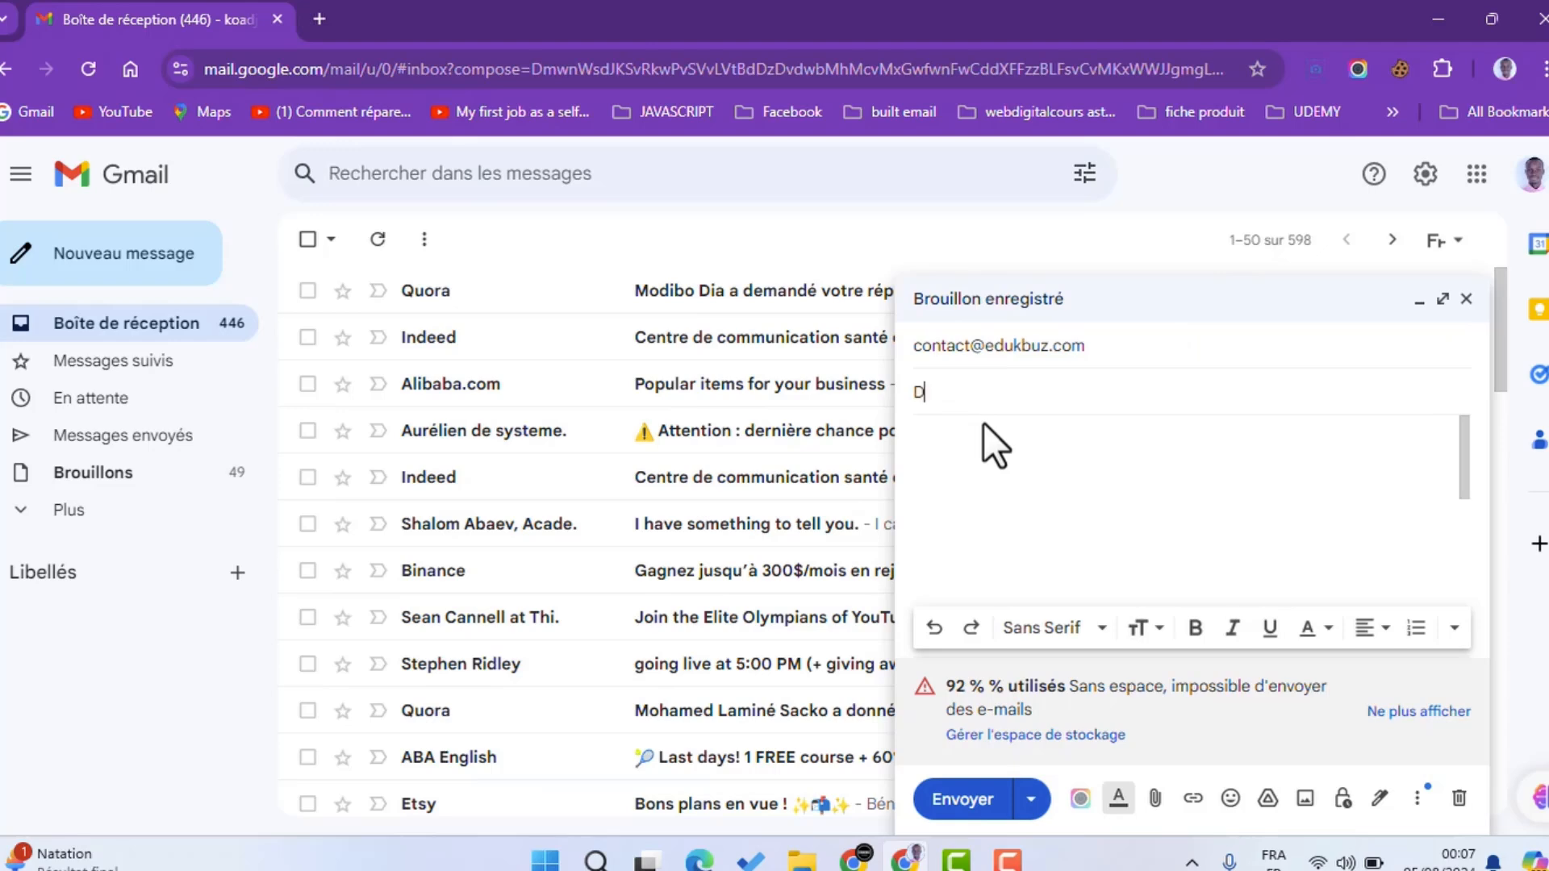
key("BackSpace")
type("Messag")
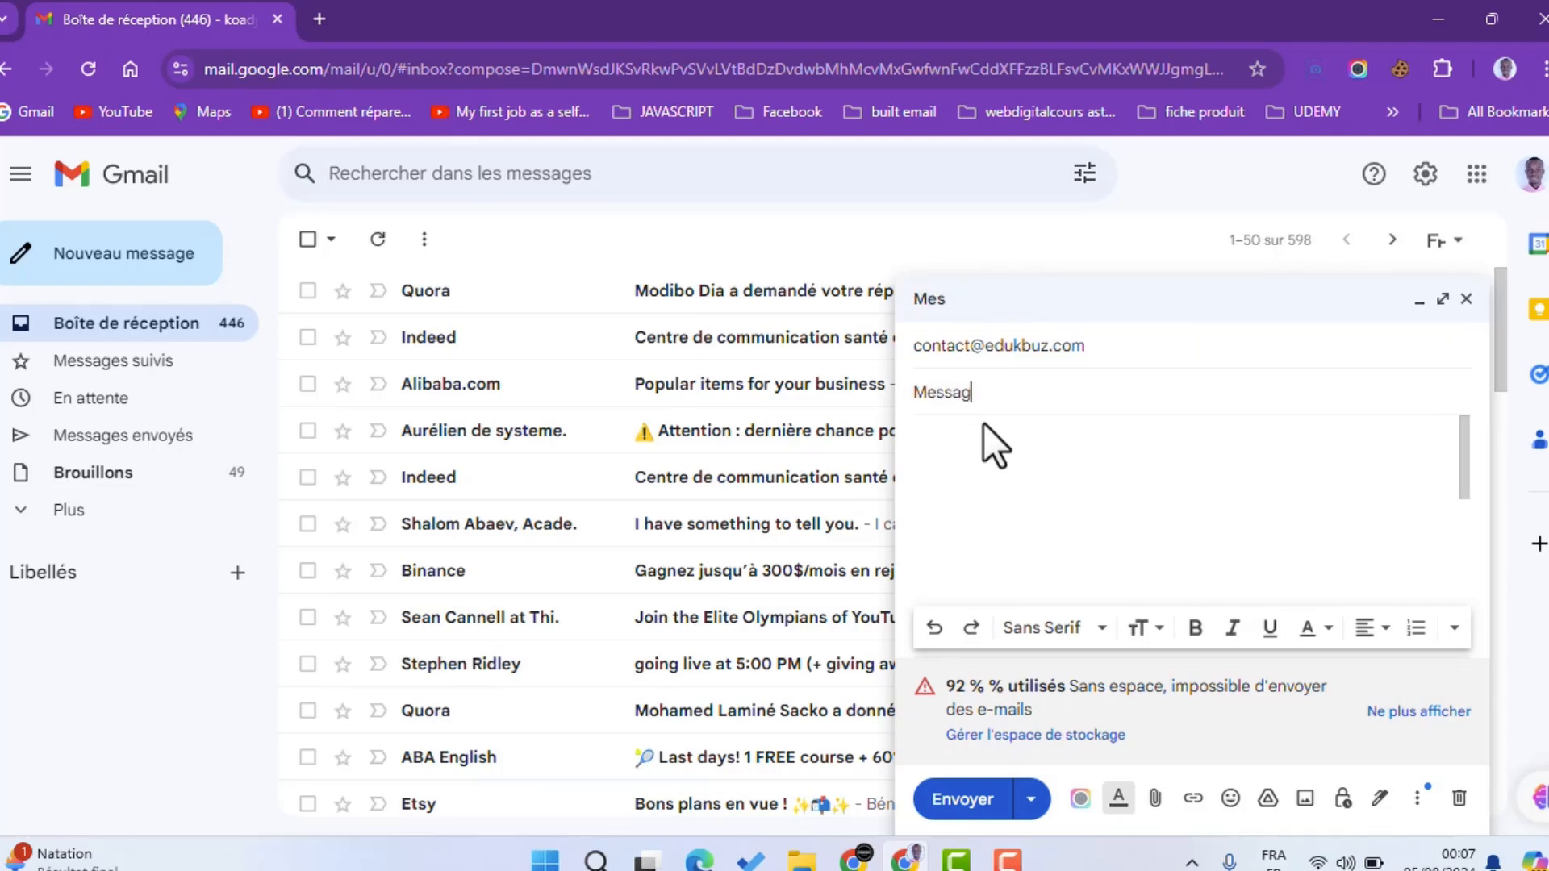
type("e test")
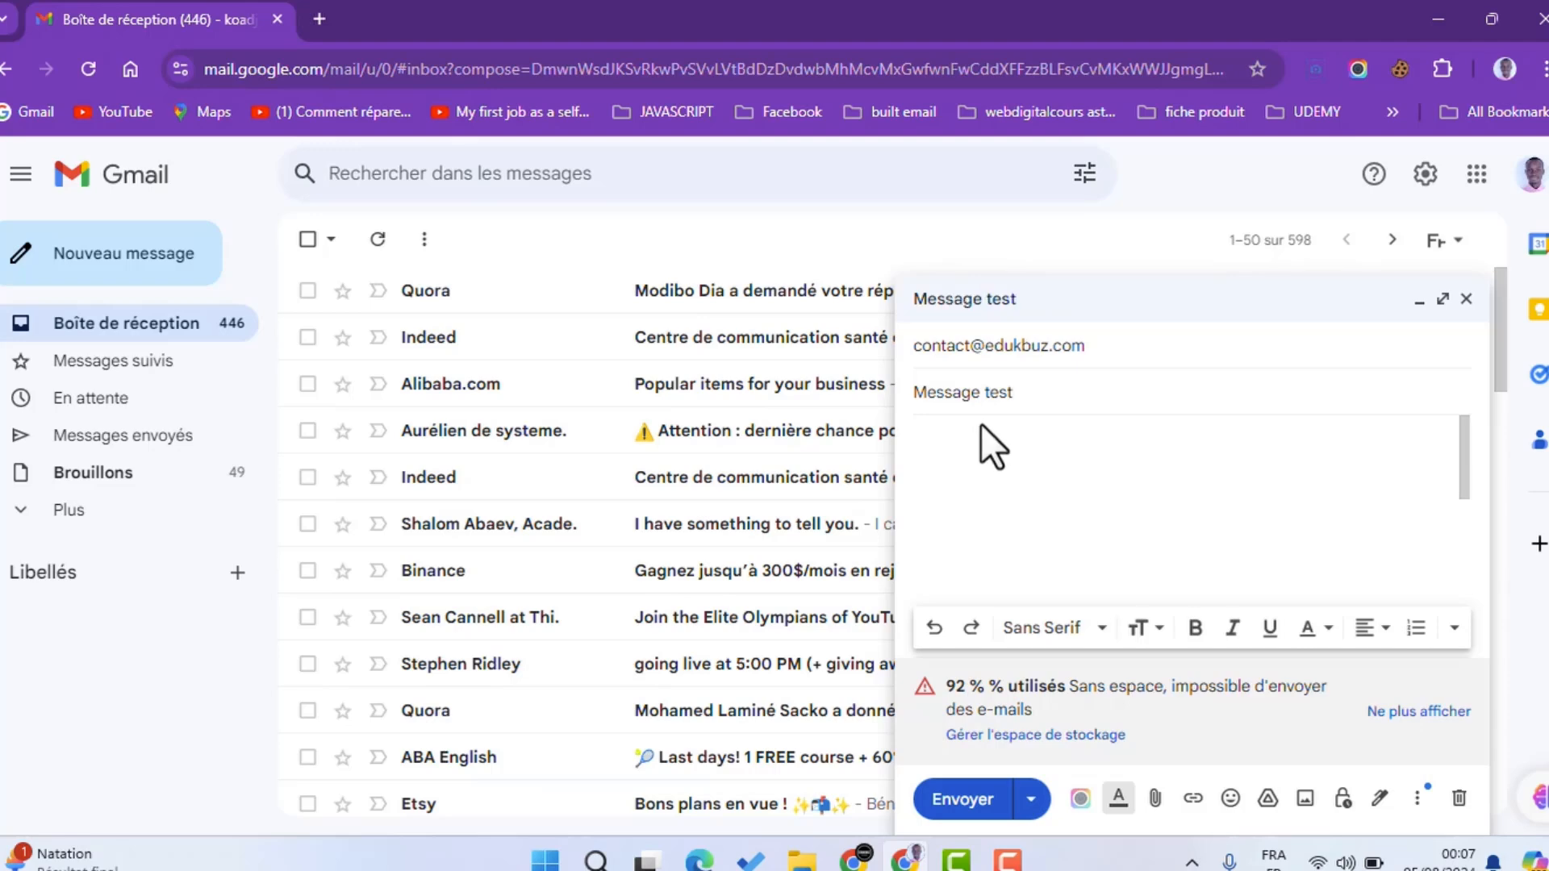
left_click(985, 458)
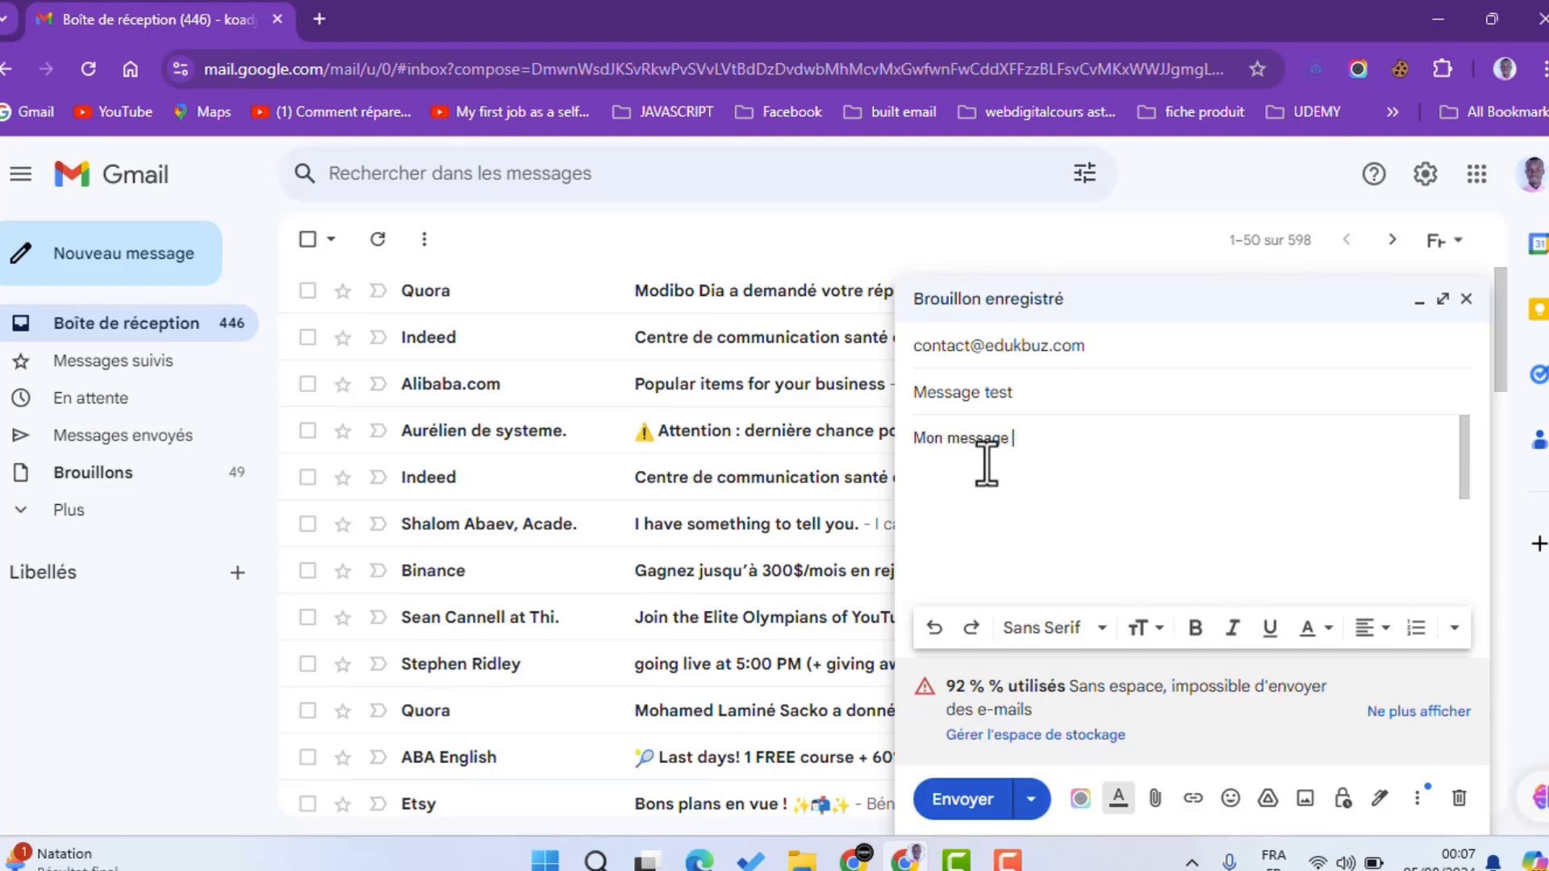
left_click(971, 802)
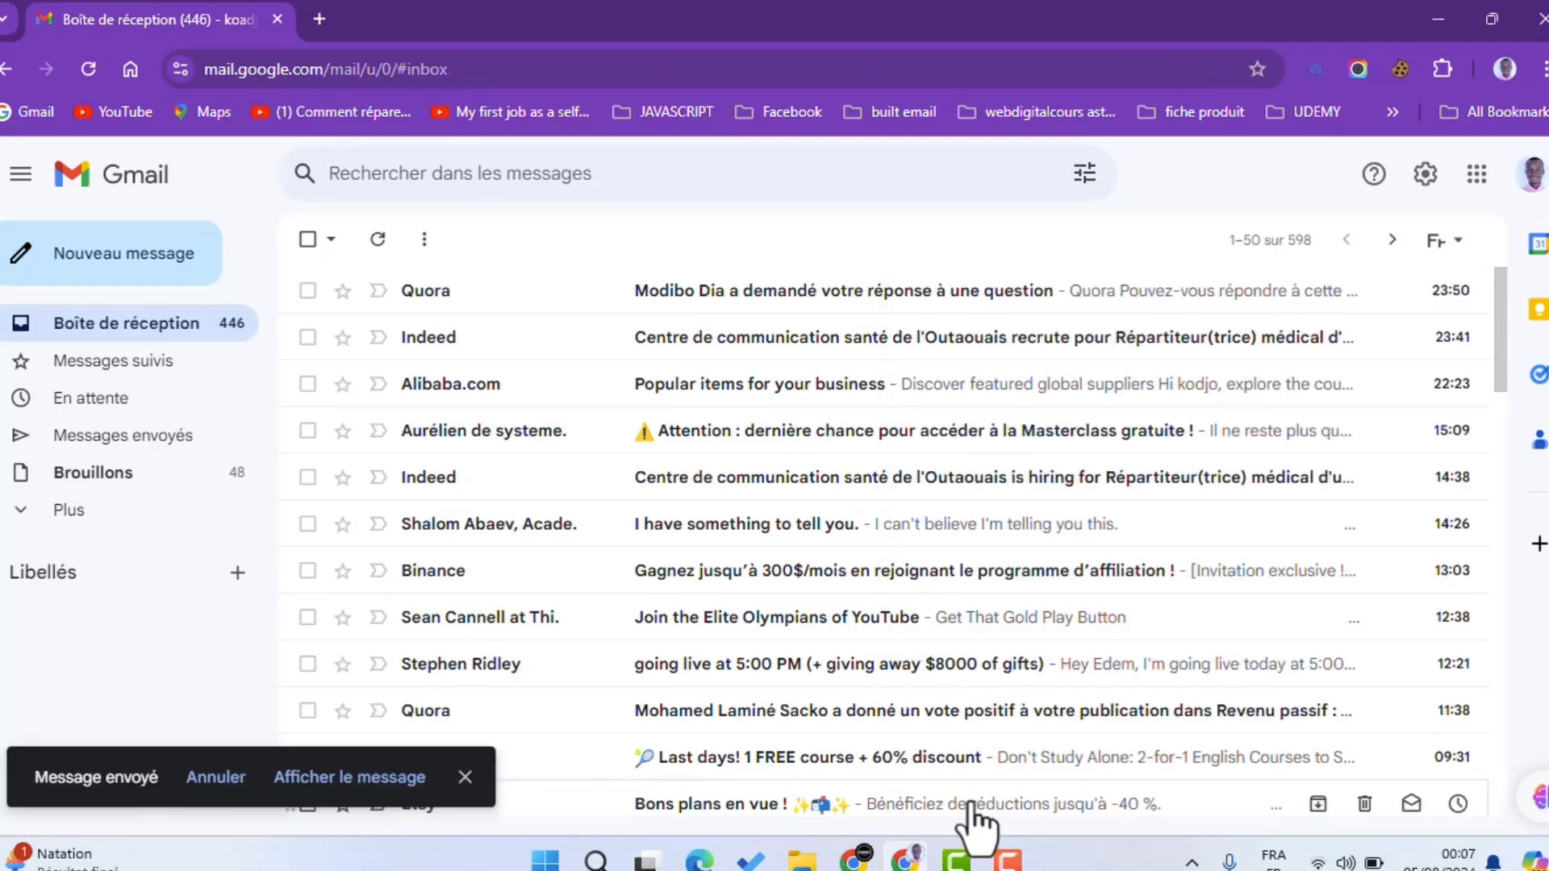
Step: Refresh the Hostinger Webmail inbox and open the arrived 'Message test' email showing 'Mon message test'
mouse_move(854, 857)
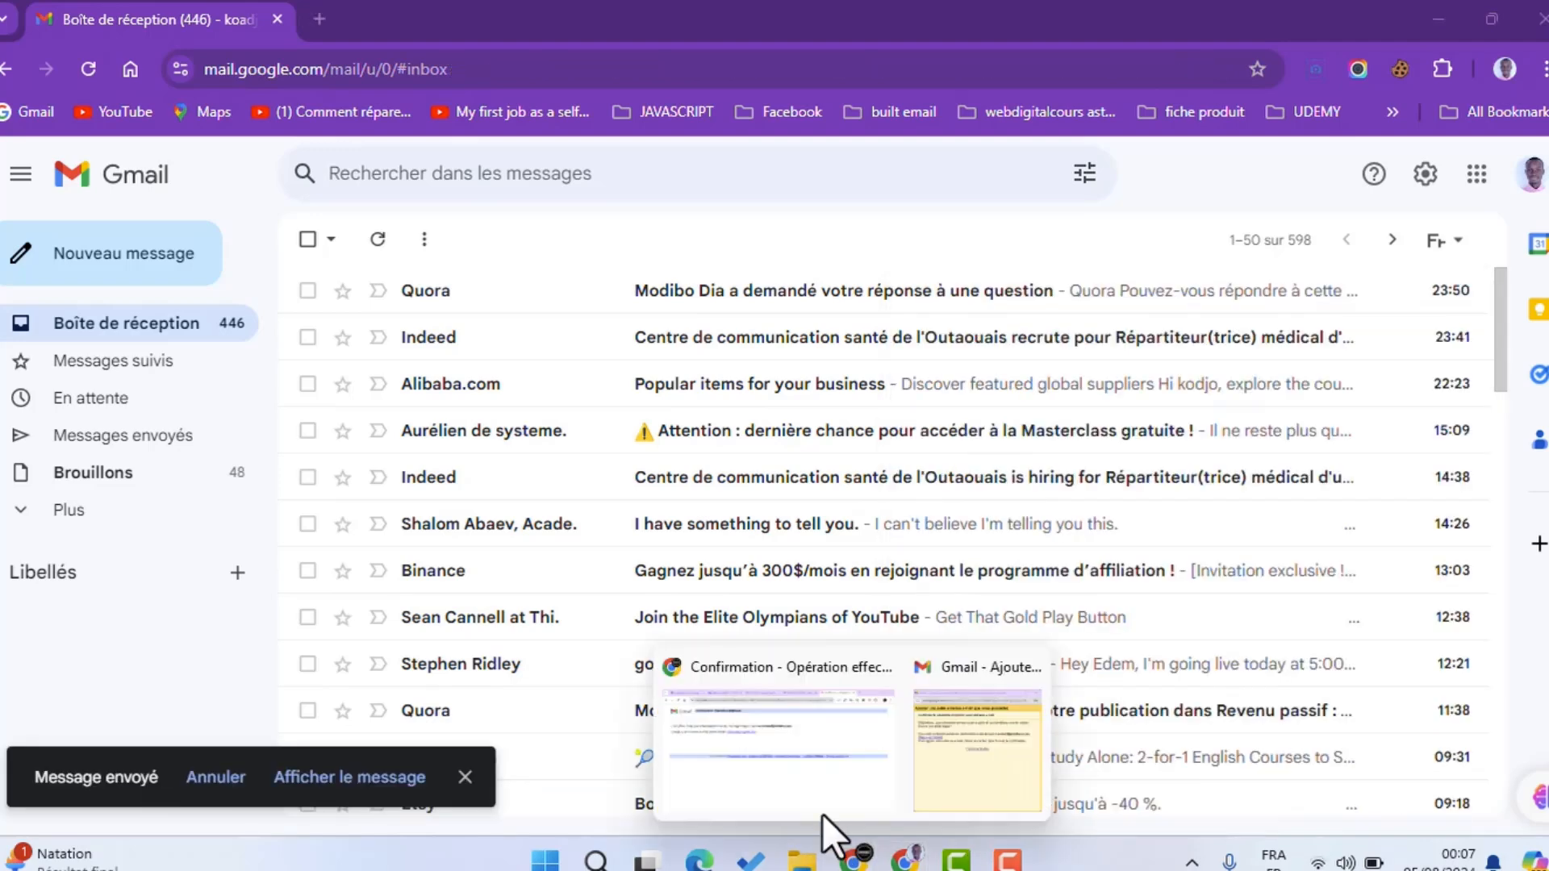
left_click(815, 790)
left_click(379, 19)
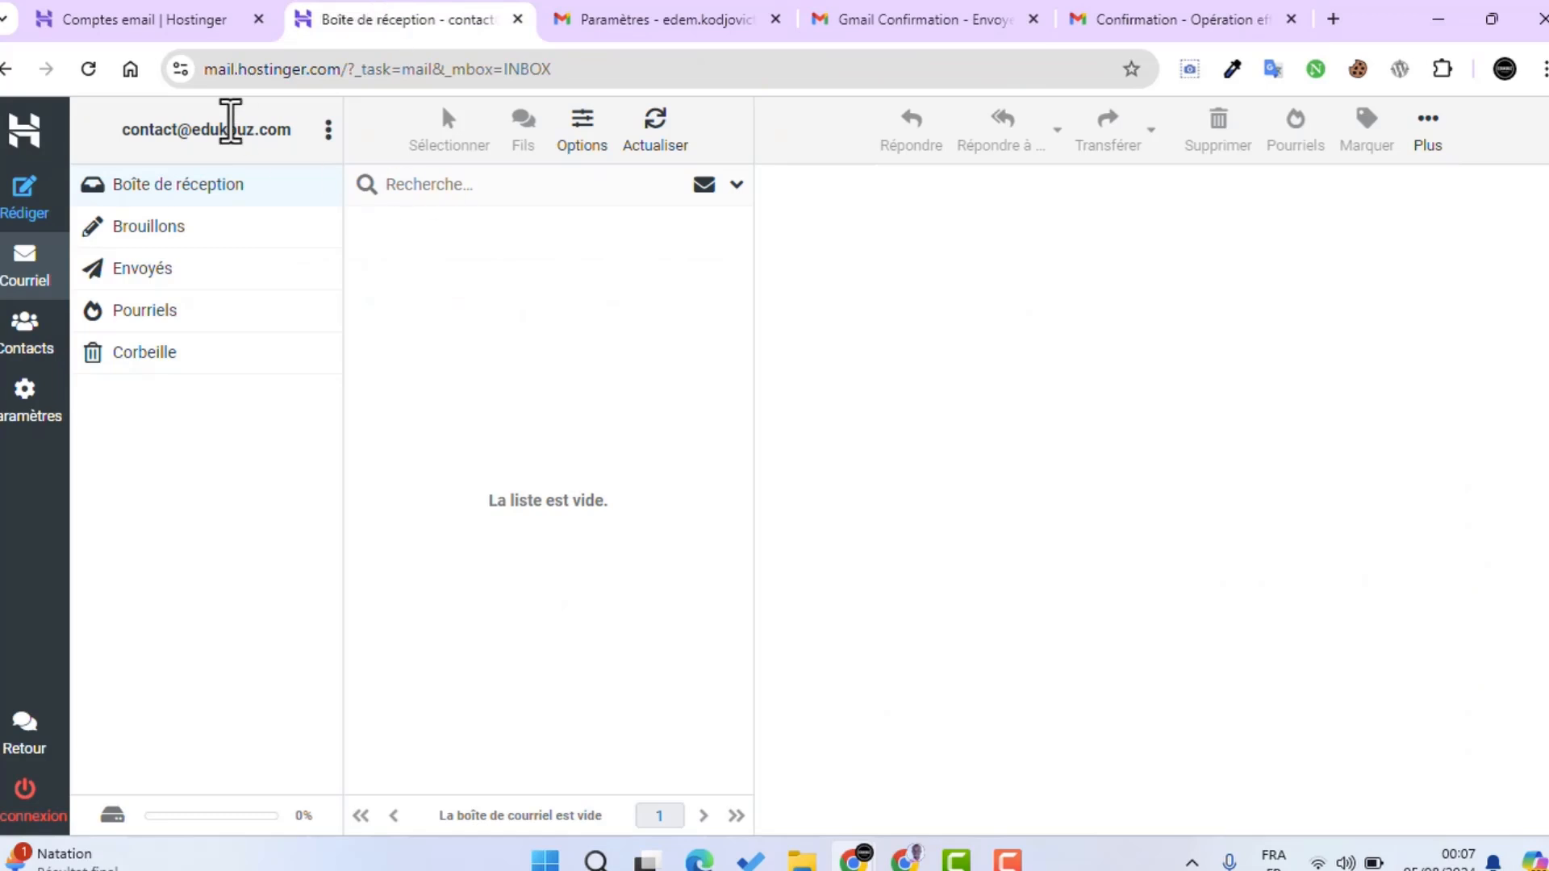
left_click(88, 68)
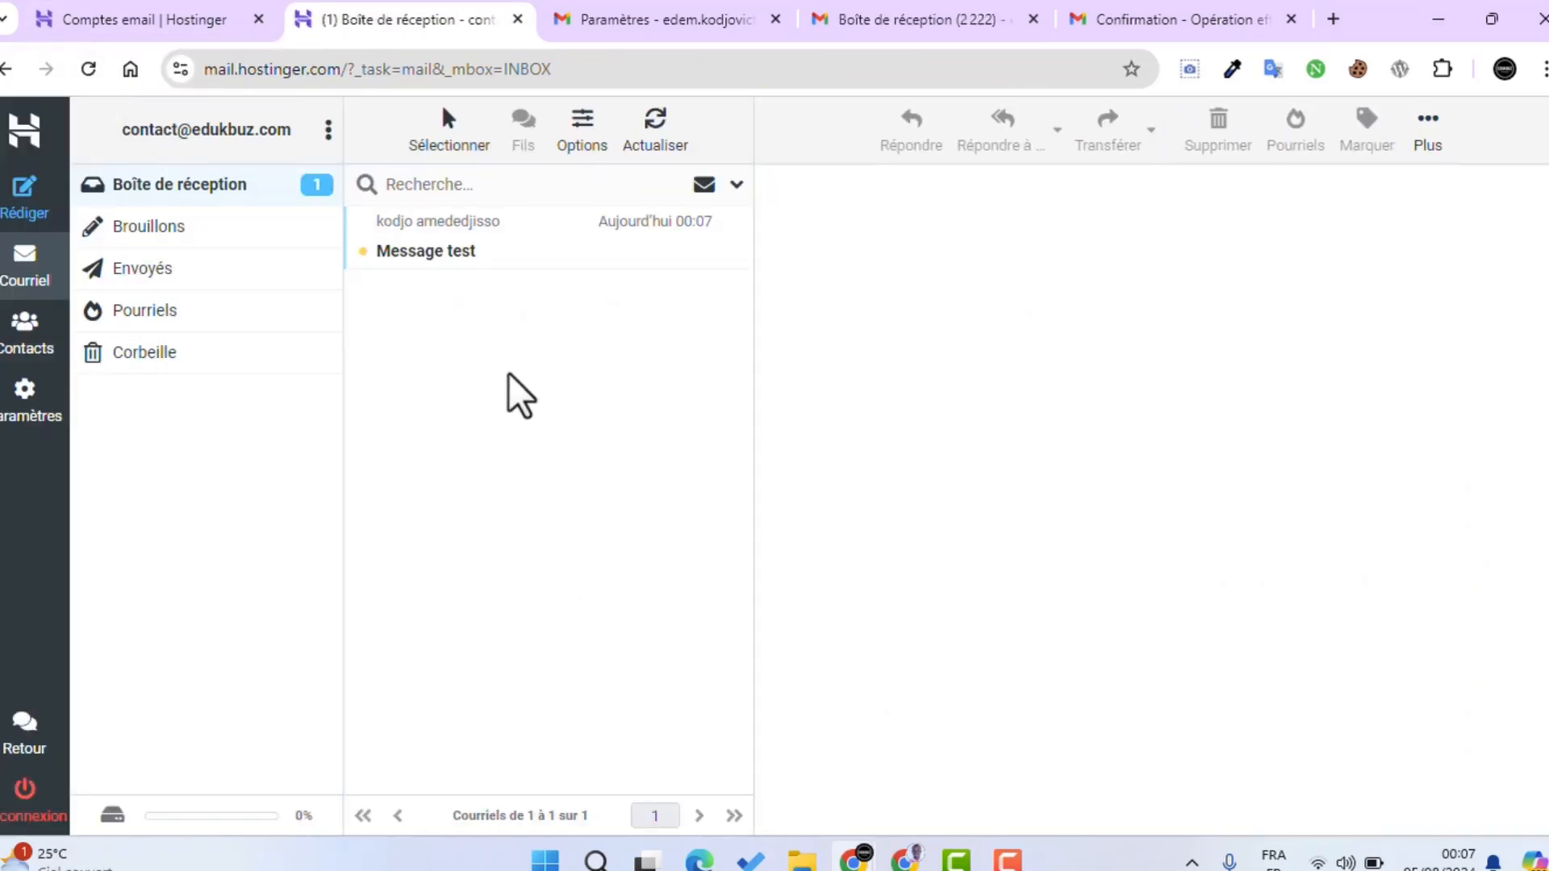
double_click(404, 255)
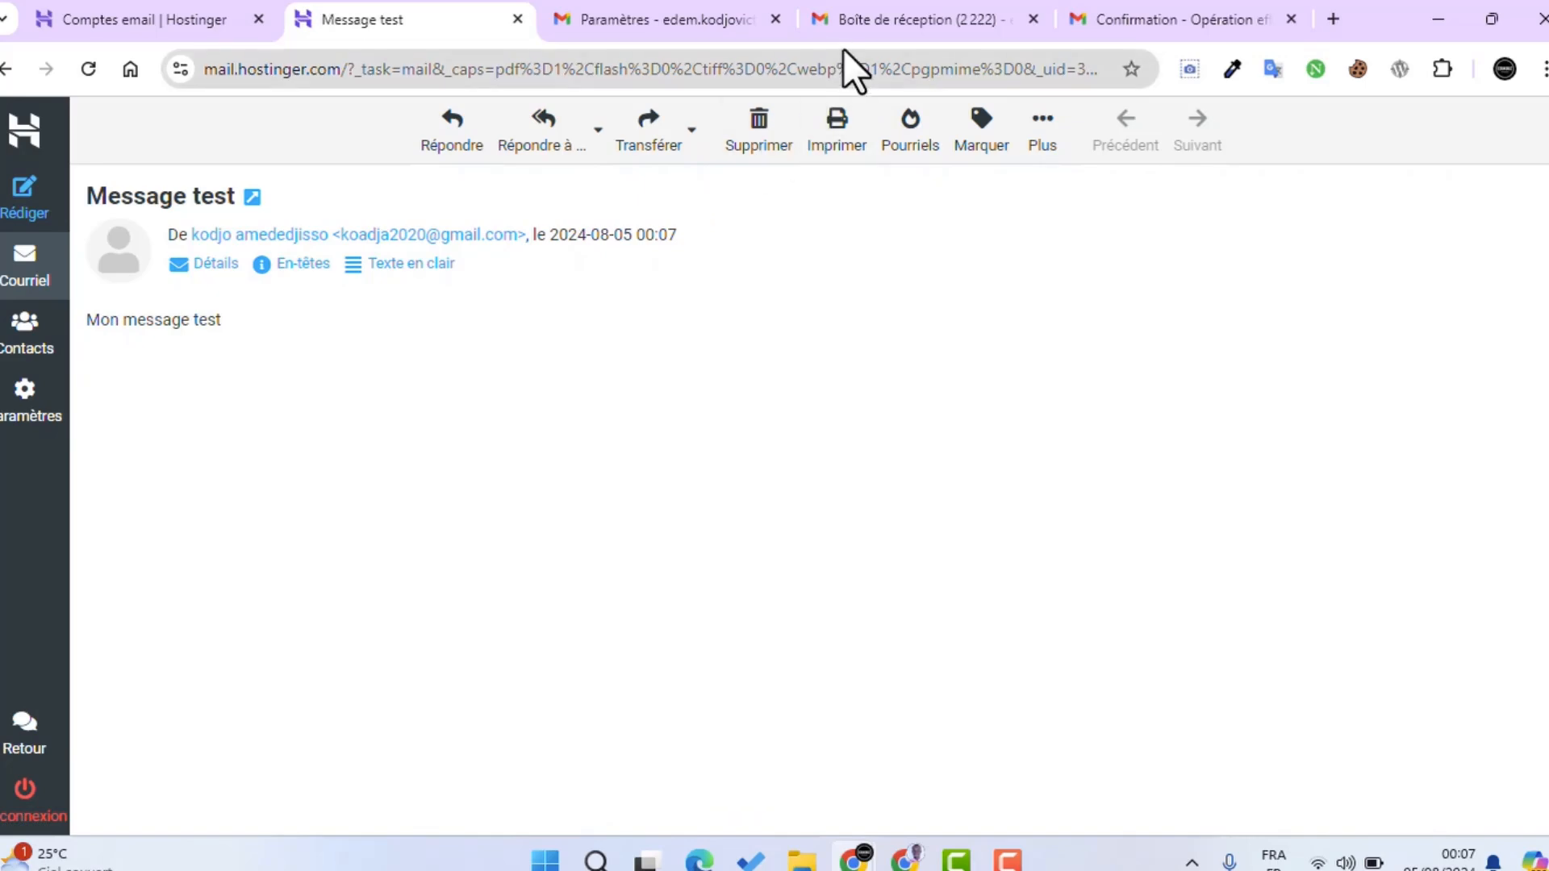
left_click(878, 6)
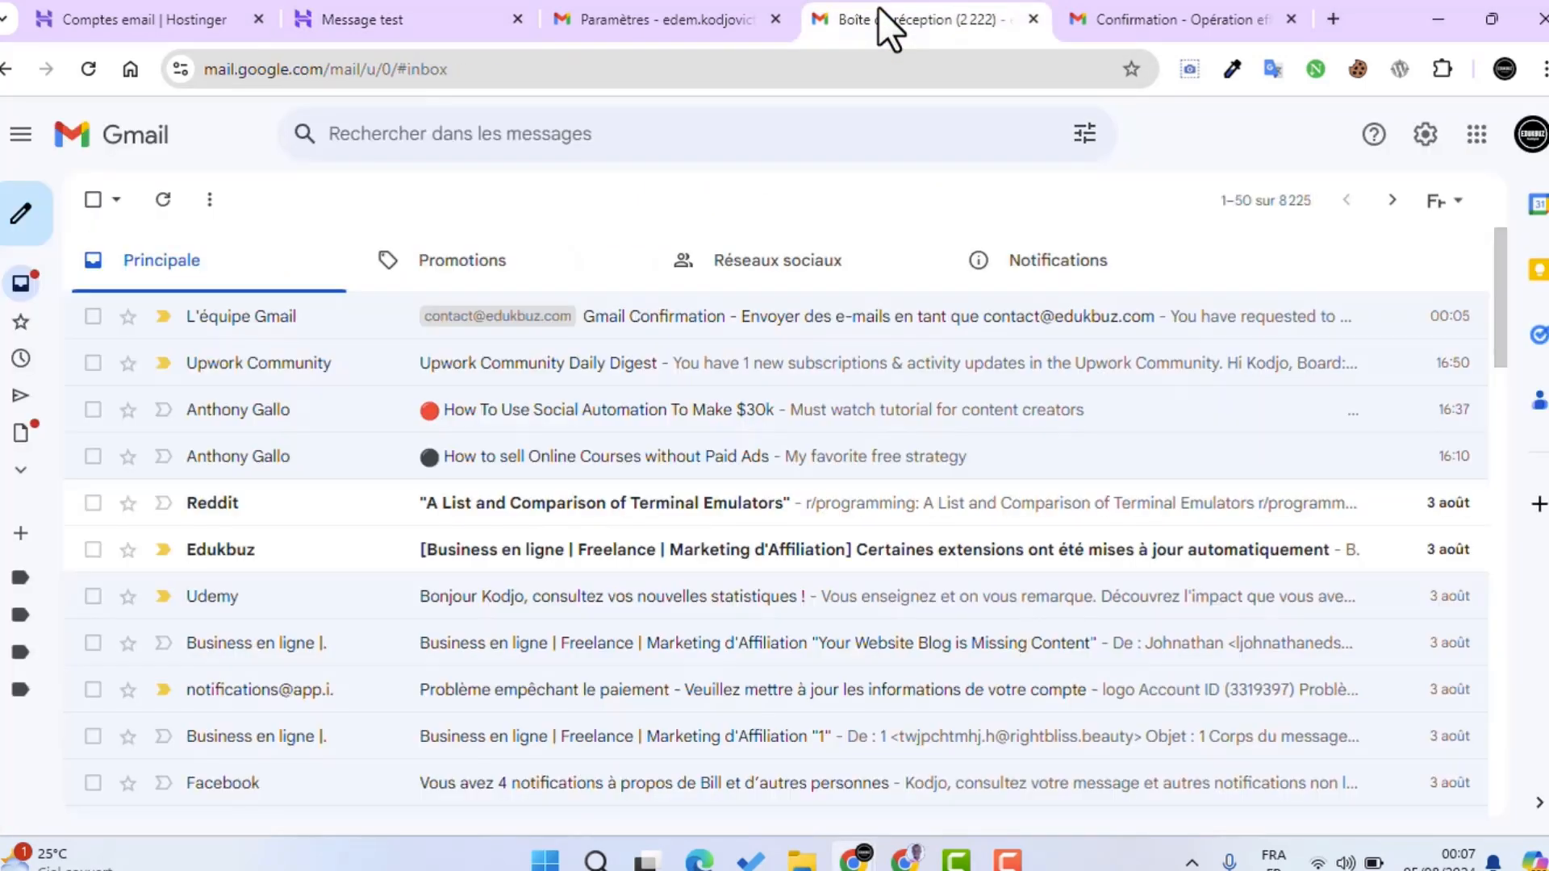
left_click(87, 69)
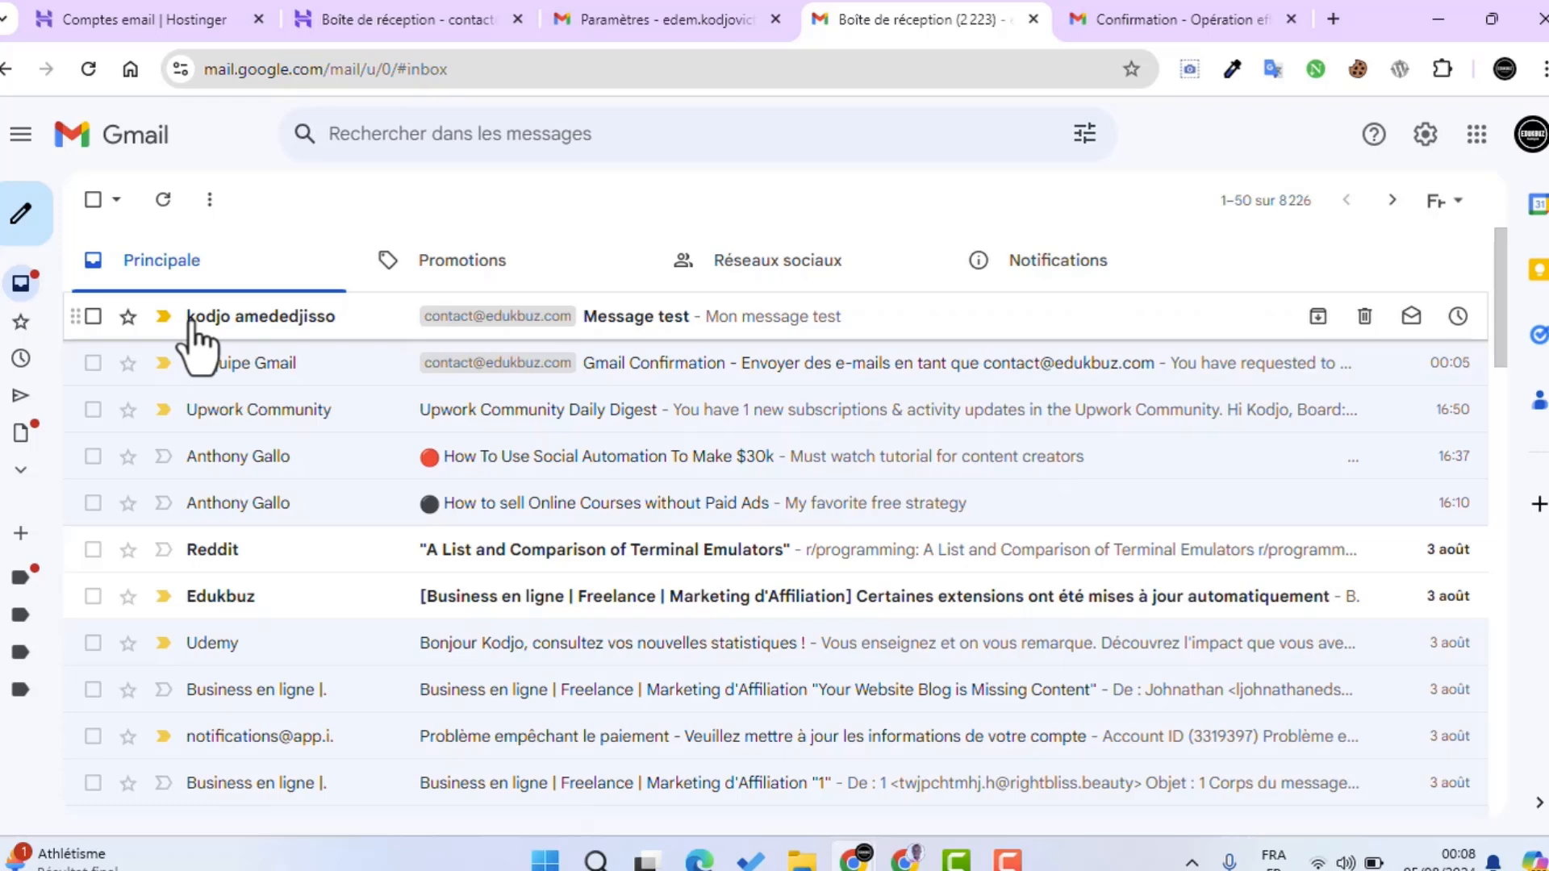
left_click(260, 323)
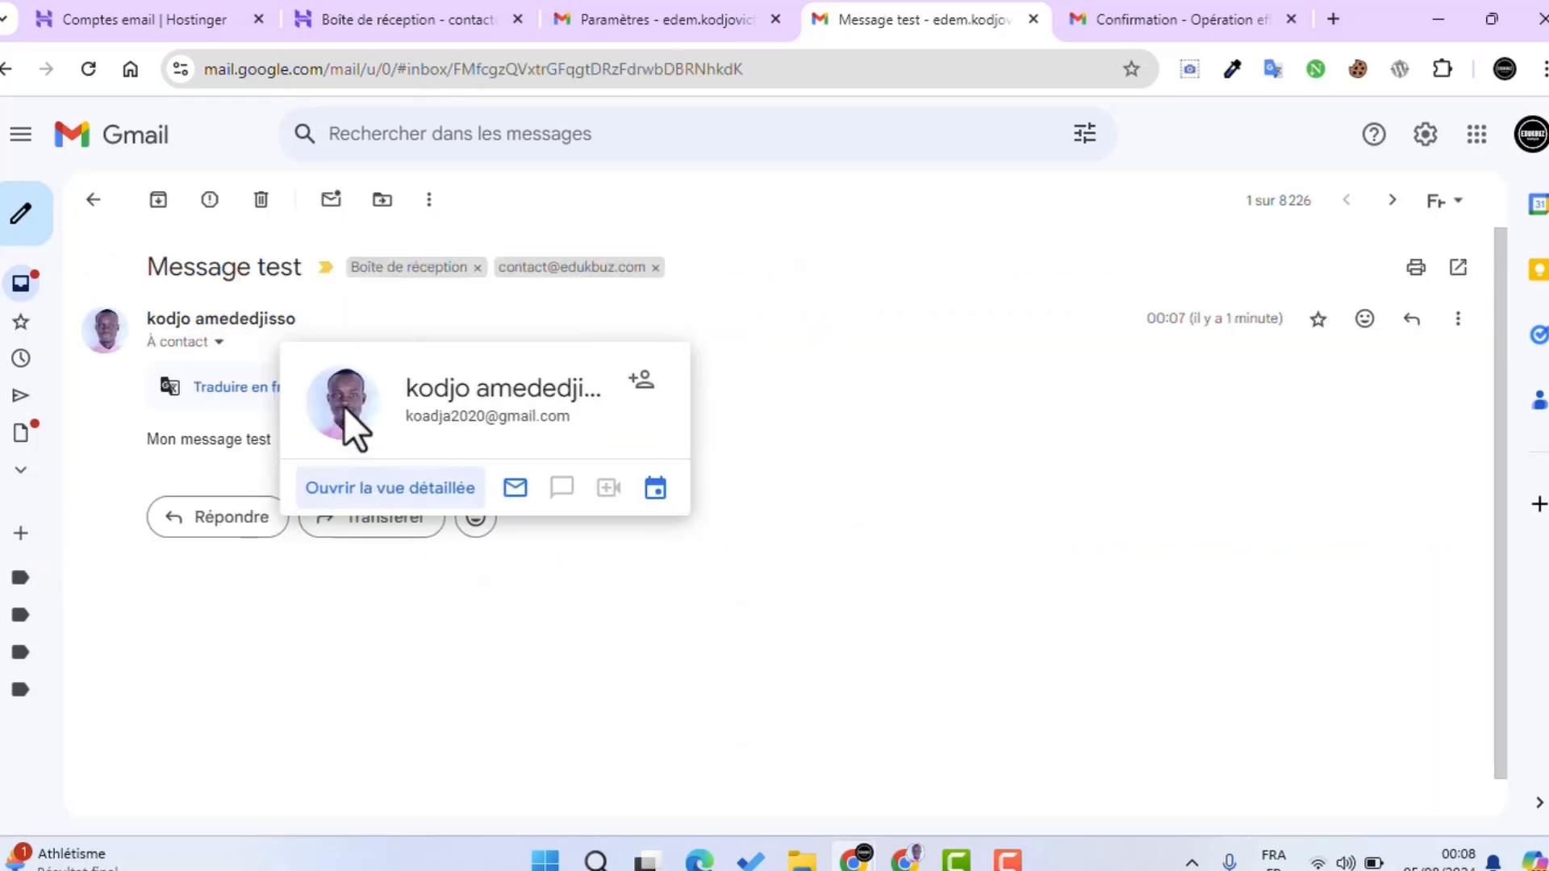